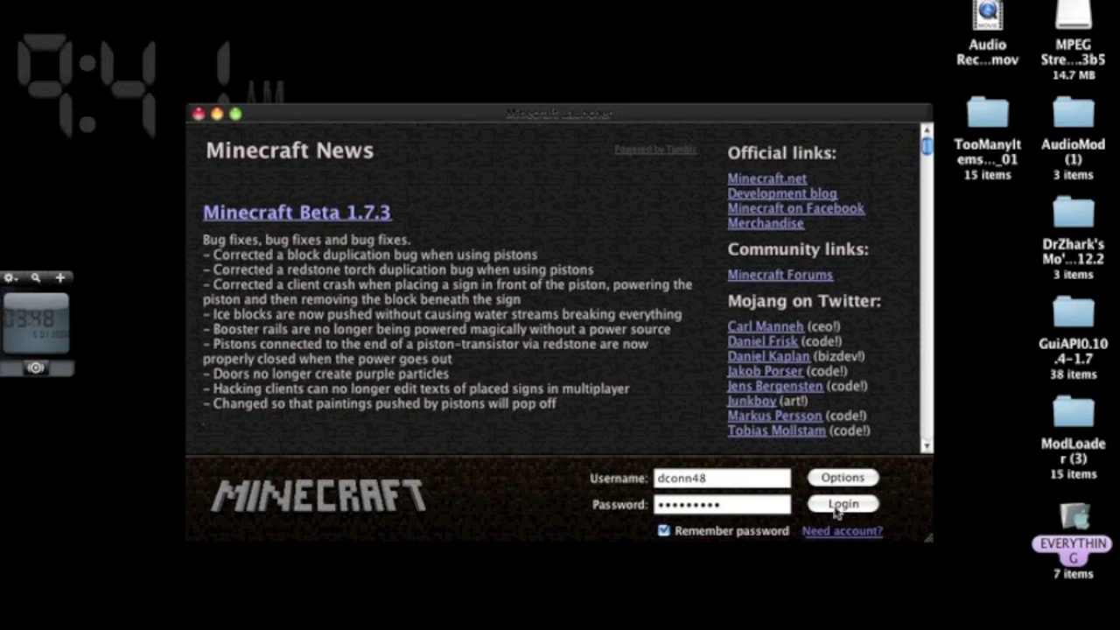
# Step: Log in to the Minecraft Launcher with the saved username and password
pyautogui.click(841, 504)
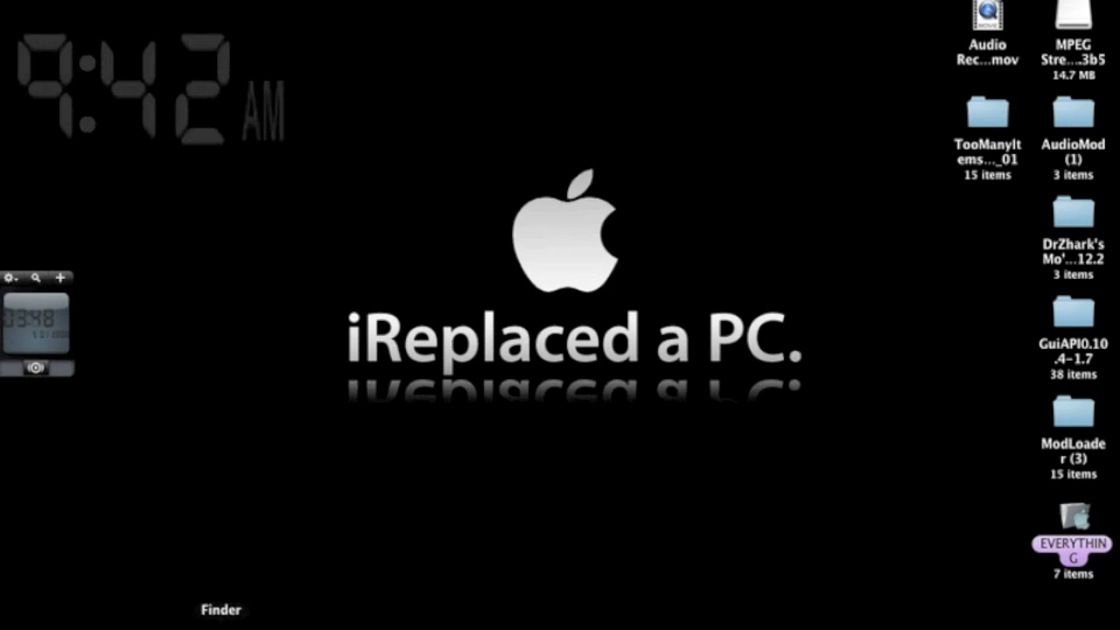
# Step: Move the minecraft folder's bin folder to the Trash and close the window
pyautogui.click(220, 616)
pyautogui.click(271, 356)
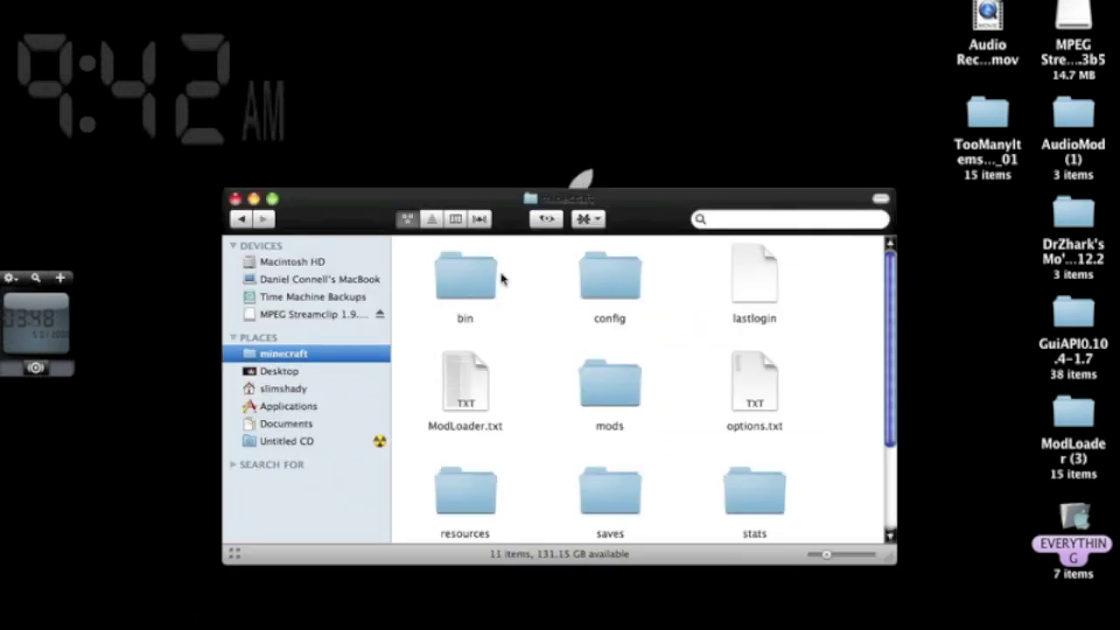
pyautogui.rightClick(481, 282)
pyautogui.click(509, 314)
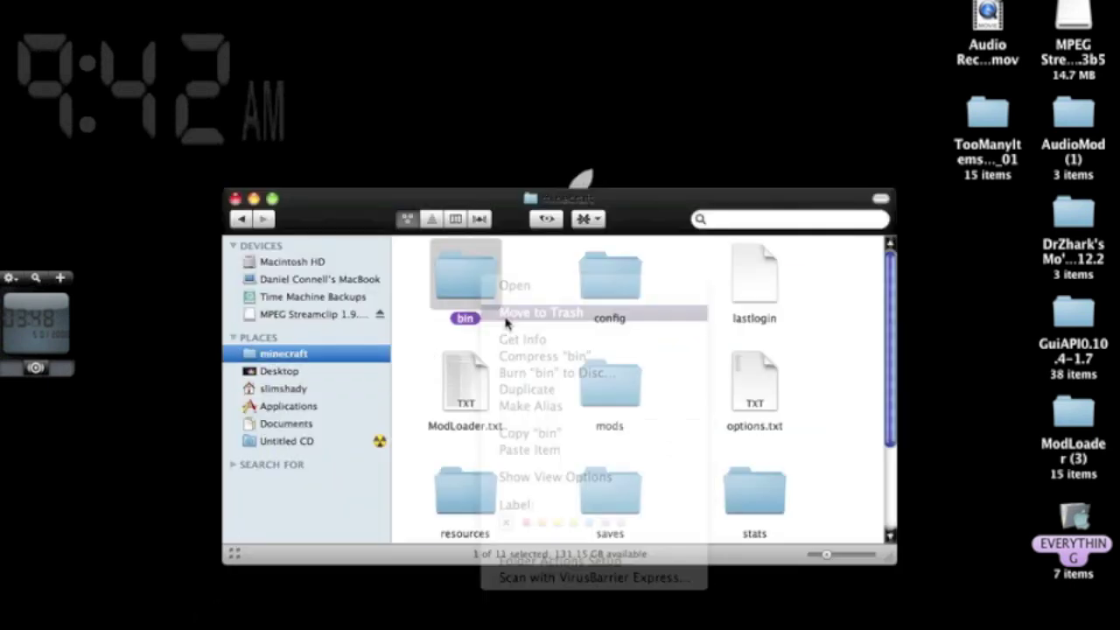
pyautogui.click(234, 200)
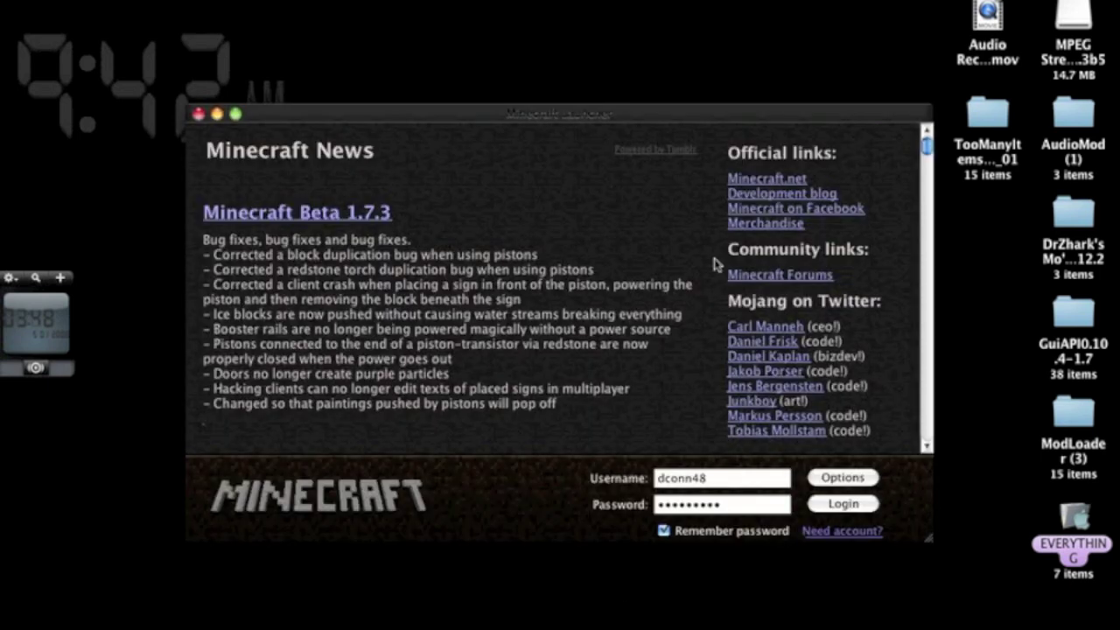
# Step: Log in, start the game and load the Pistons singleplayer world
pyautogui.click(853, 508)
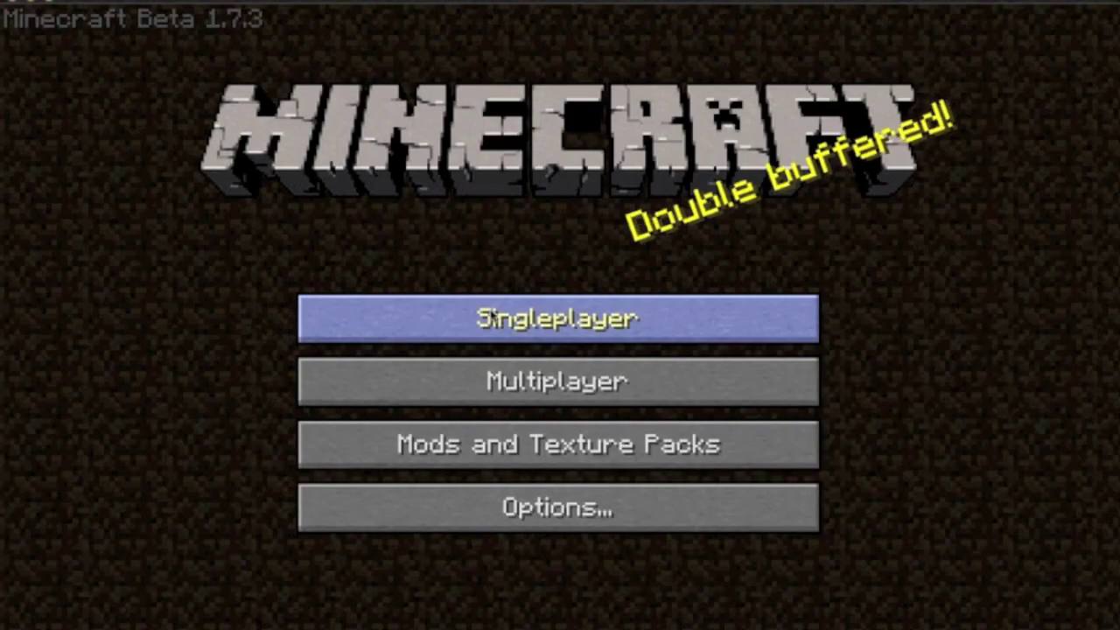
pyautogui.click(490, 315)
pyautogui.click(399, 241)
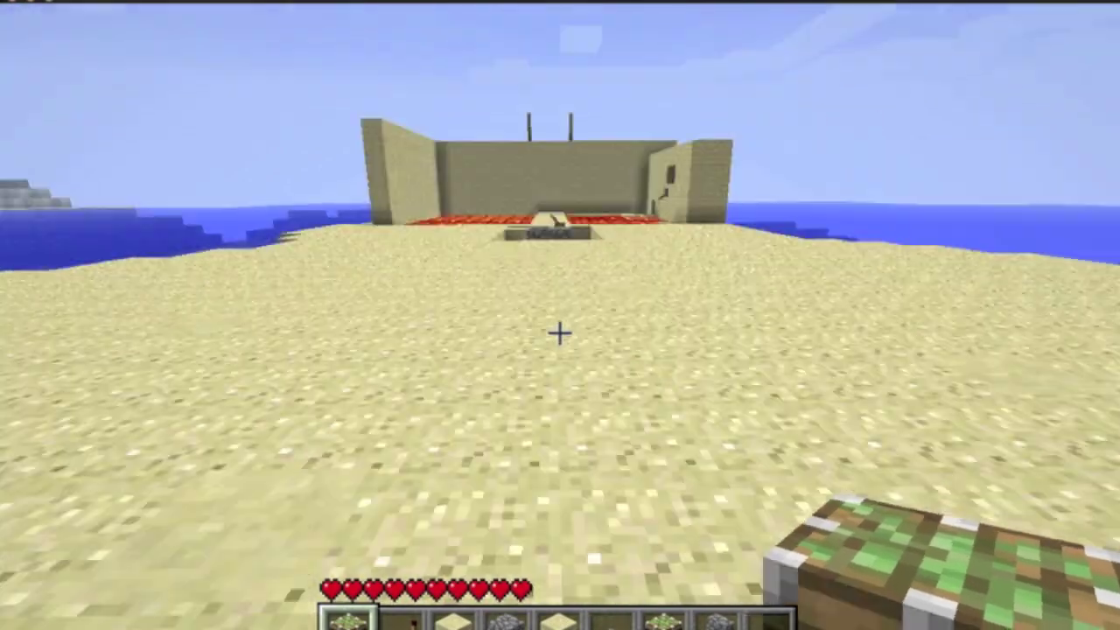
# Step: Walk up to the sandstone structure, then place and break a mossy block
pyautogui.press('w')
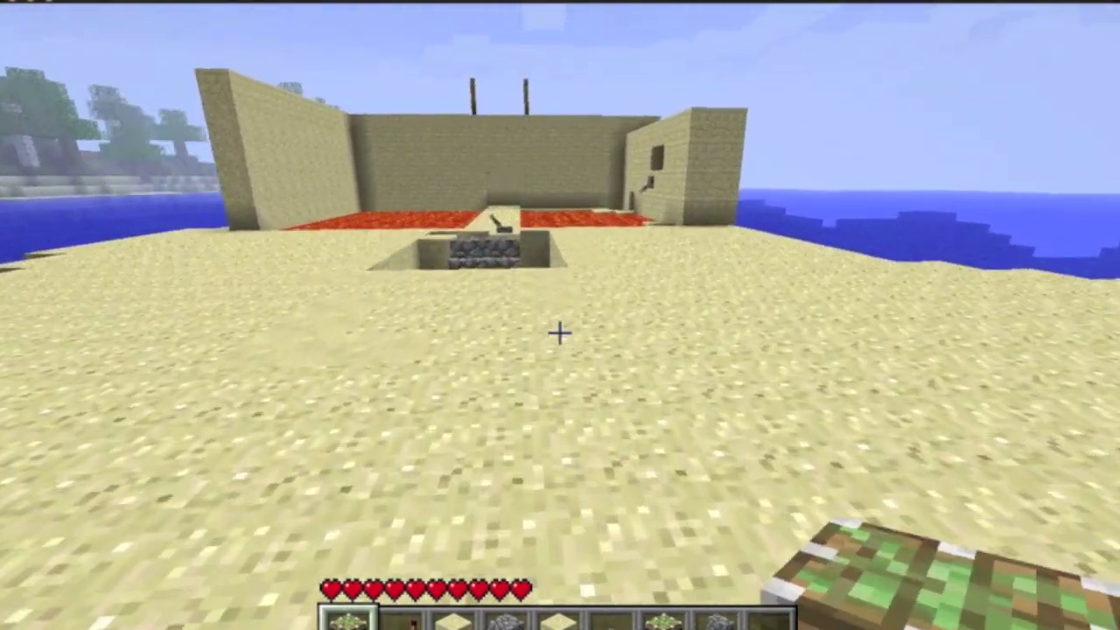
pyautogui.press('s')
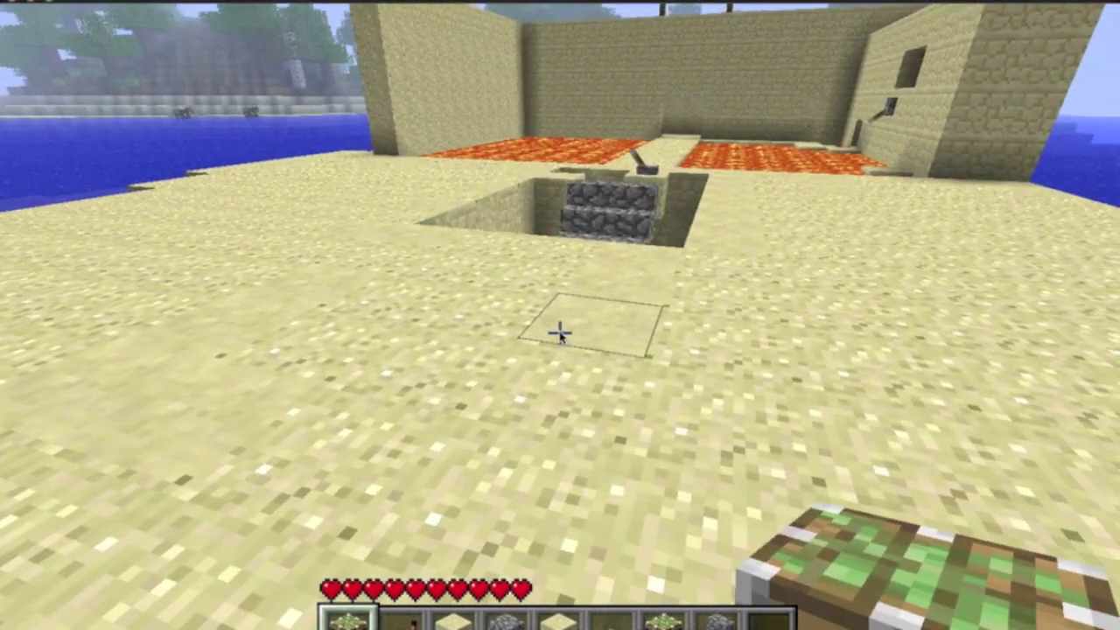
pyautogui.press('e')
pyautogui.press('e')
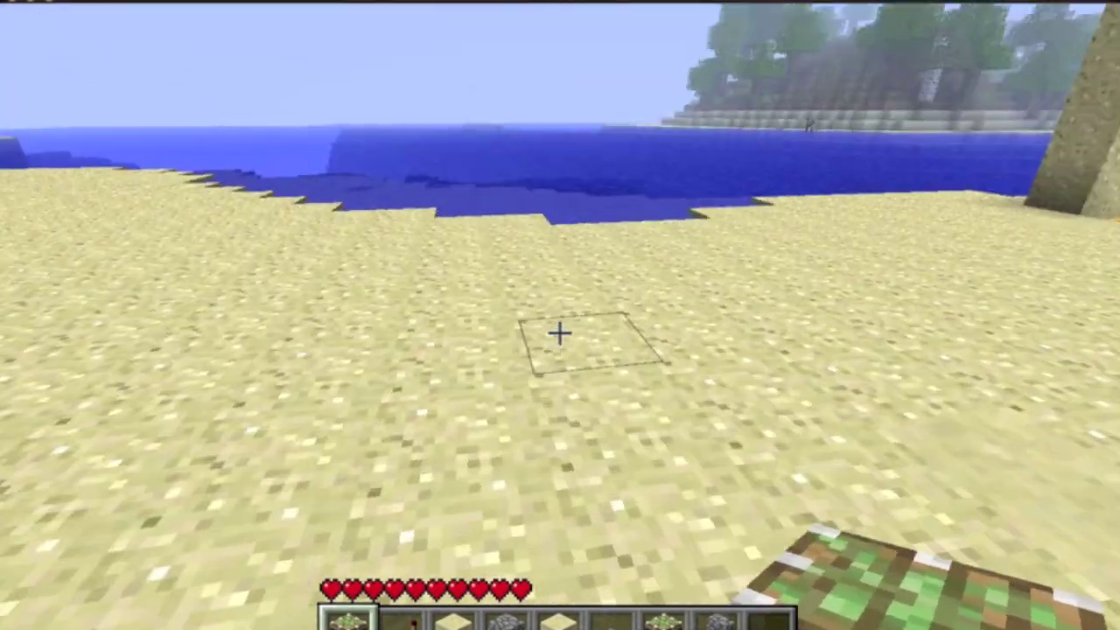
pyautogui.rightClick(558, 333)
pyautogui.click(559, 332)
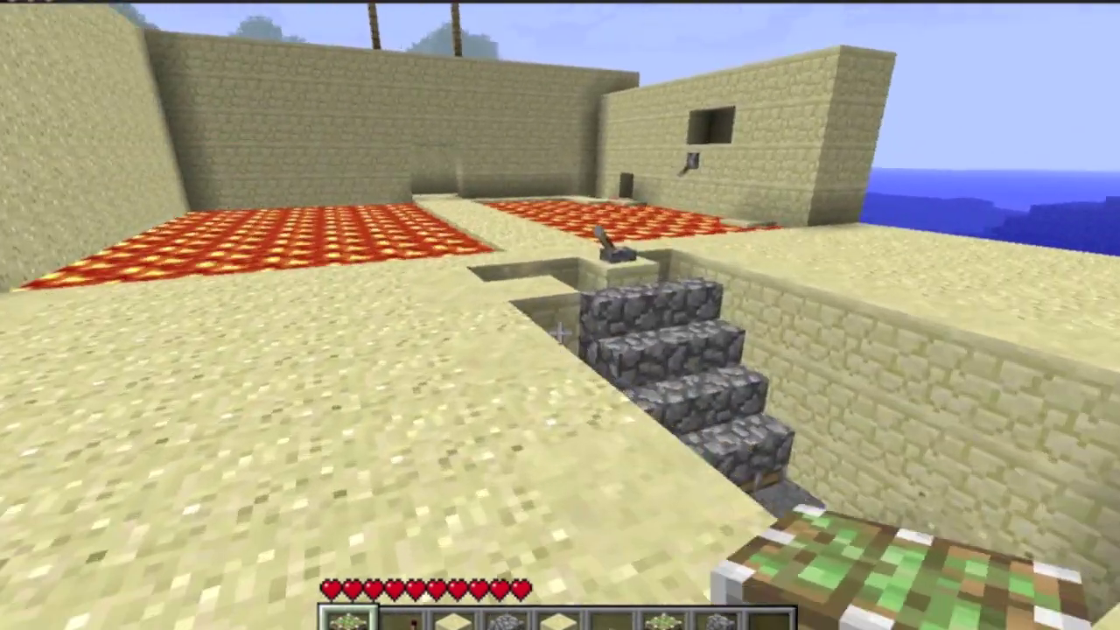
# Step: Walk past the lava pits, check the inventory, then save and quit to title
pyautogui.press('w')
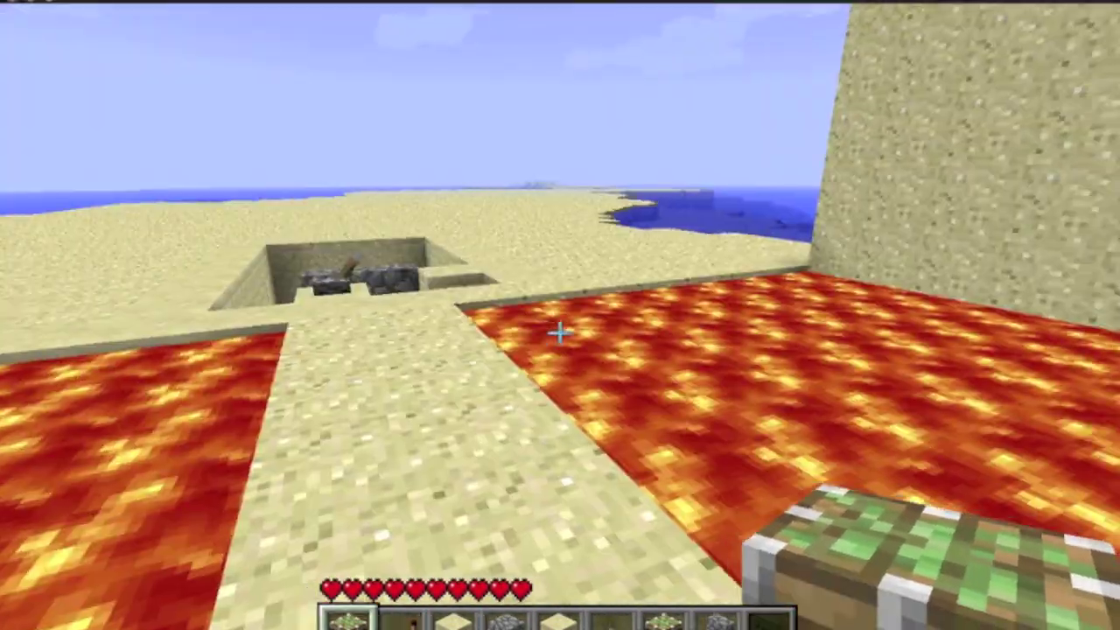
pyautogui.press('w')
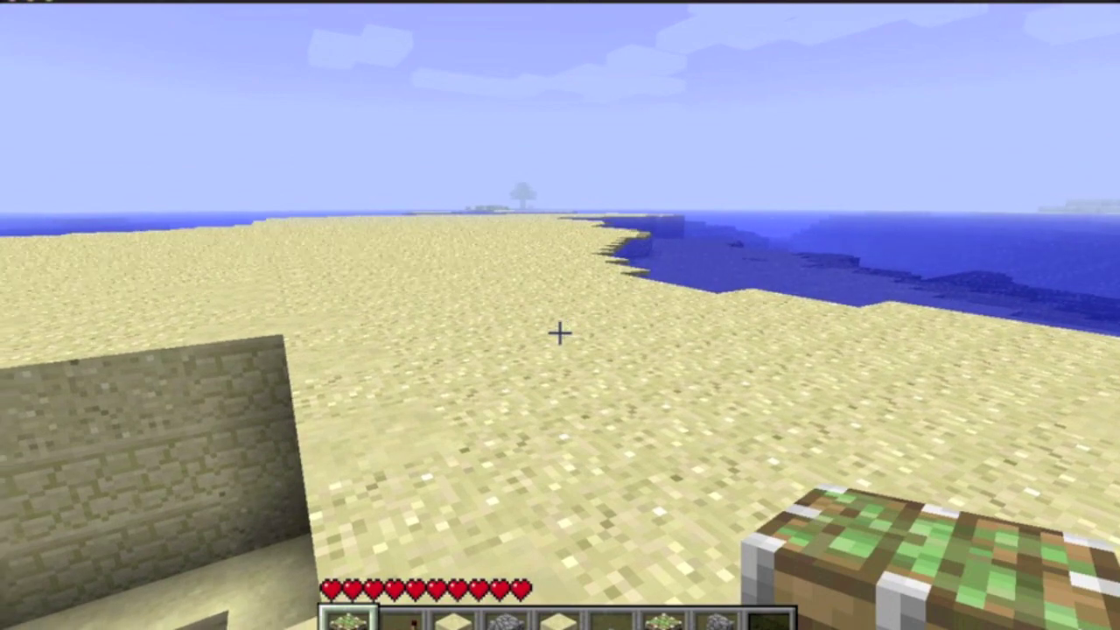
pyautogui.press('e')
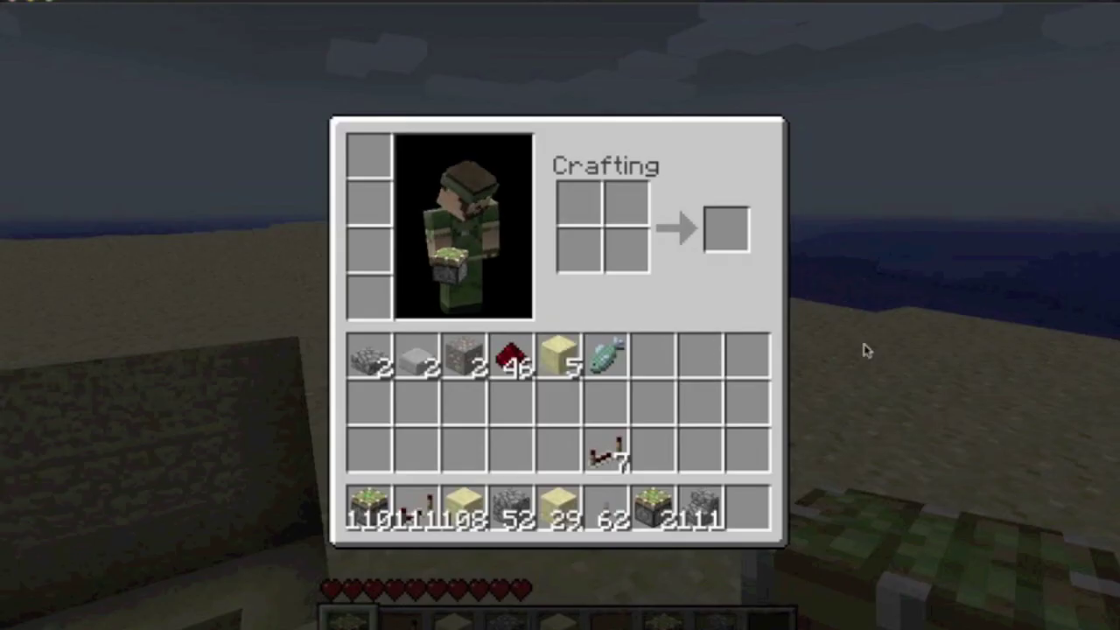
pyautogui.press('e')
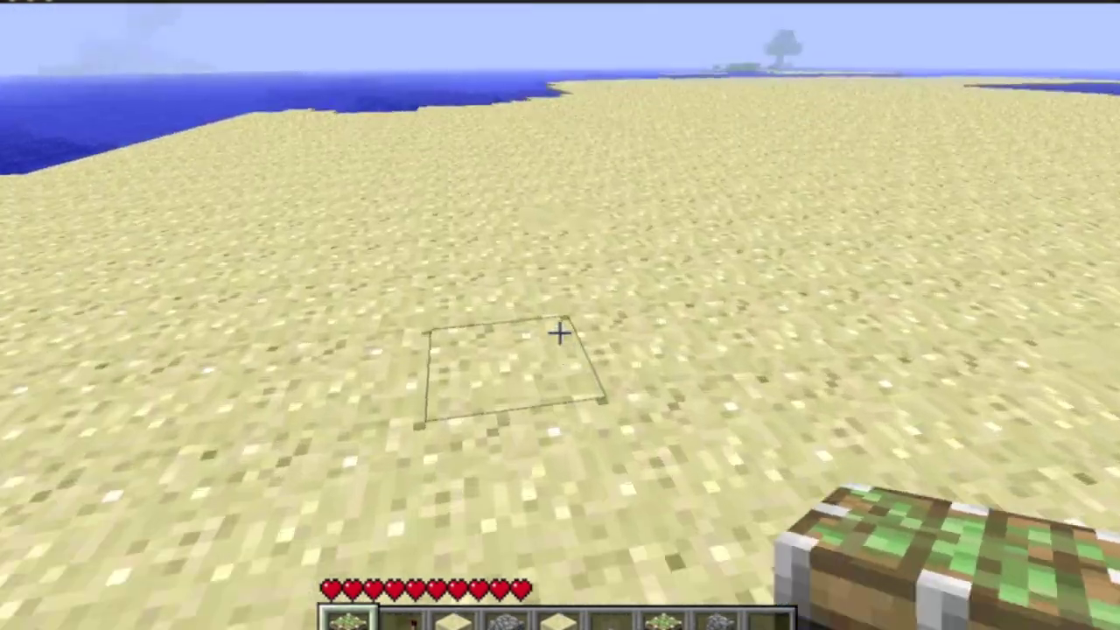
pyautogui.press('Escape')
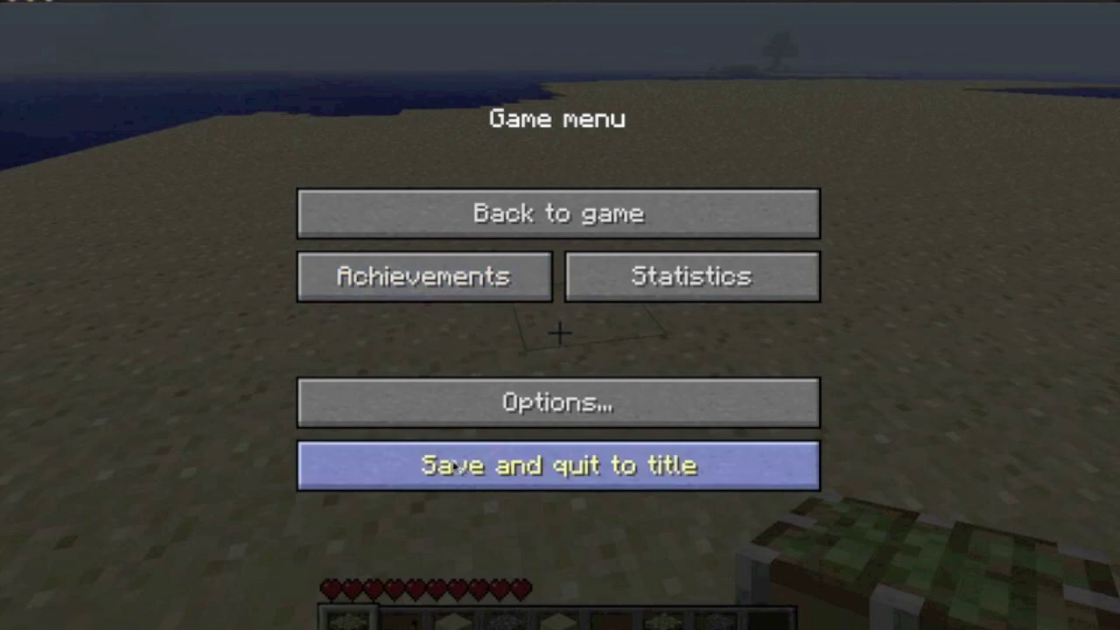
pyautogui.click(412, 472)
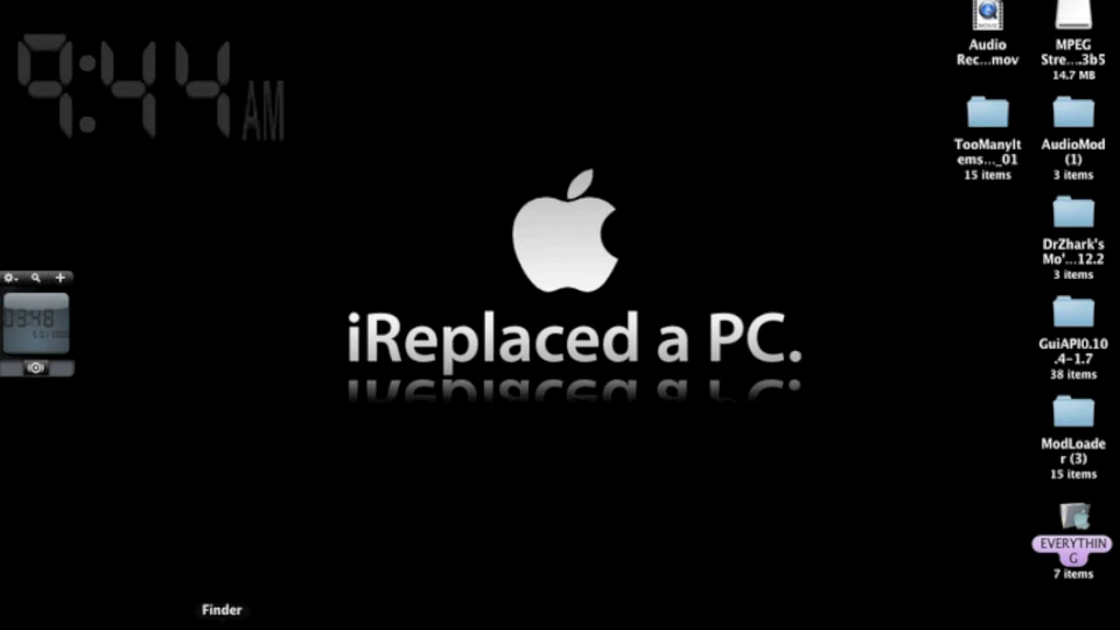
# Step: Browse Home > Library > Application Support and open the minecraft folder
pyautogui.click(222, 624)
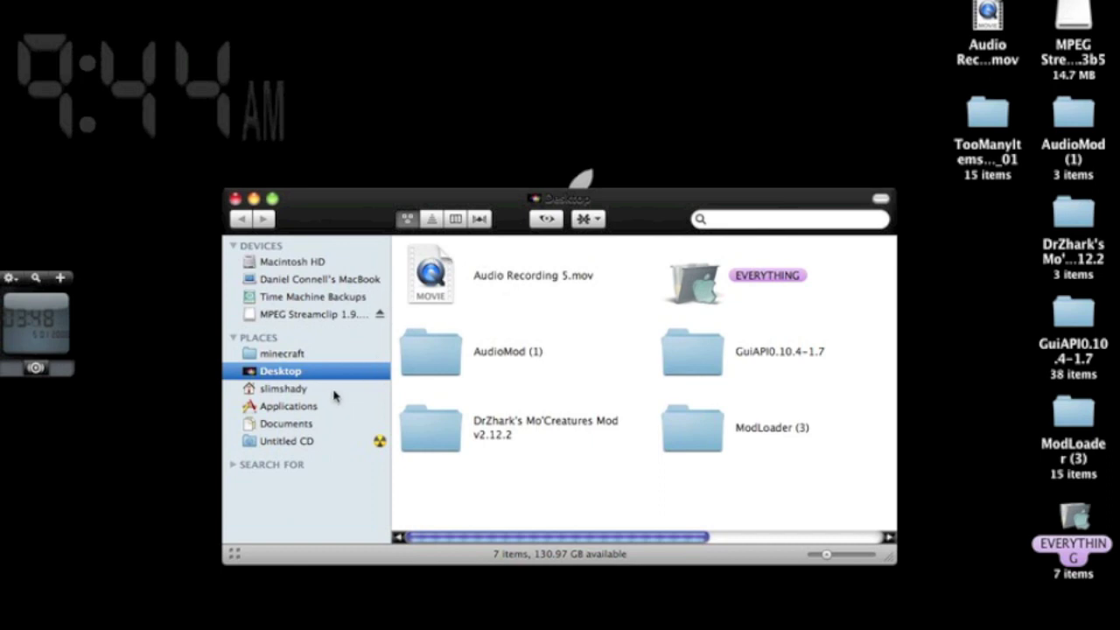
pyautogui.click(262, 388)
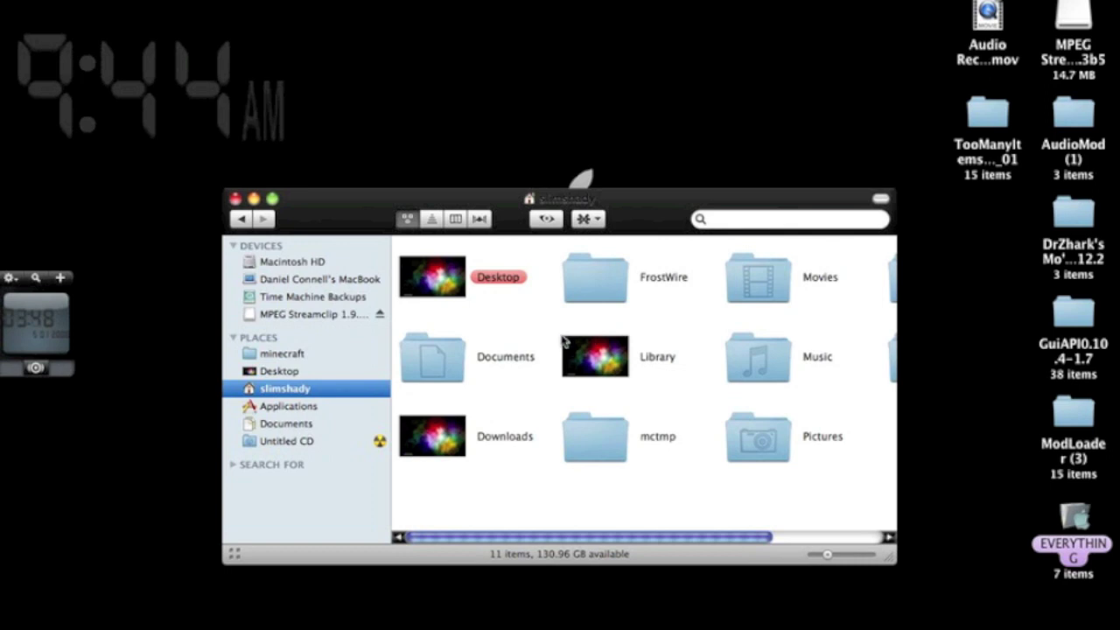
pyautogui.doubleClick(604, 350)
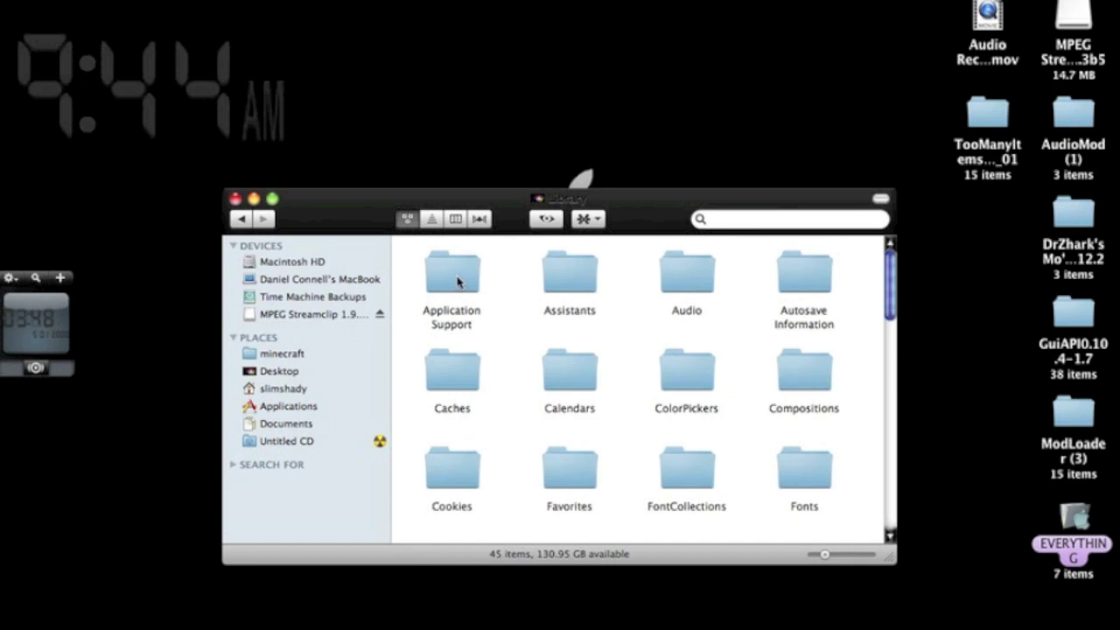
pyautogui.doubleClick(453, 276)
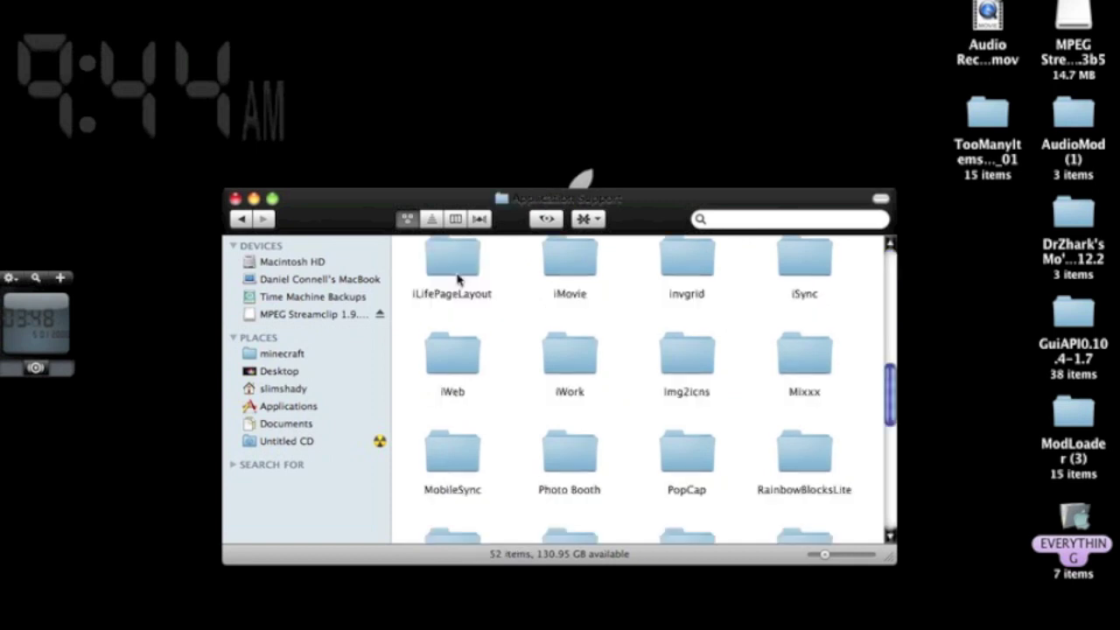
pyautogui.scroll(5, 457, 278)
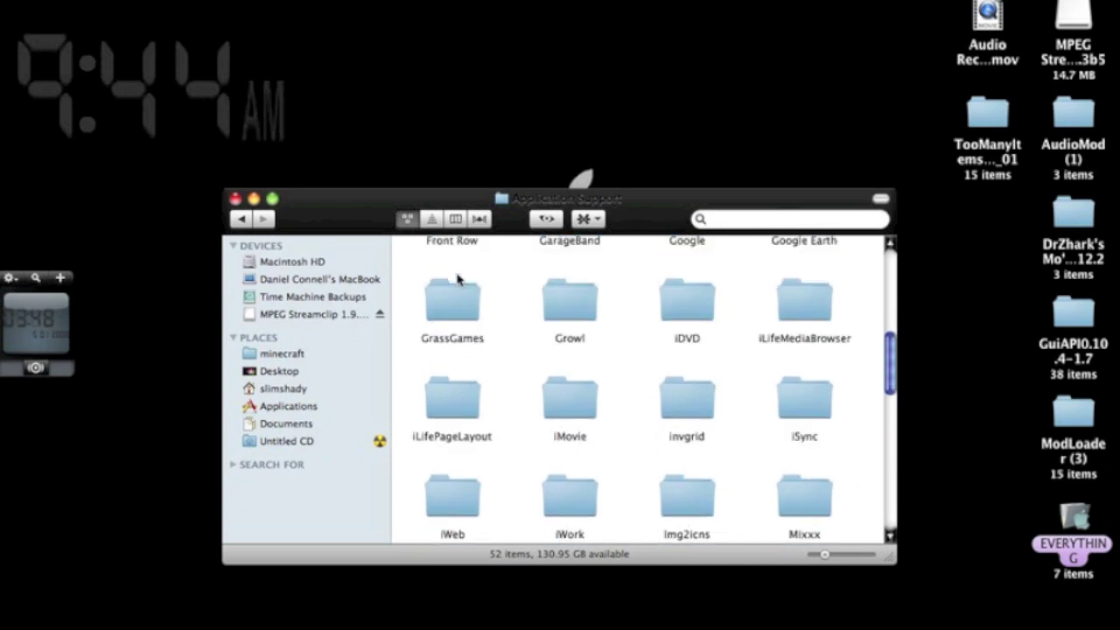
pyautogui.scroll(4, 457, 279)
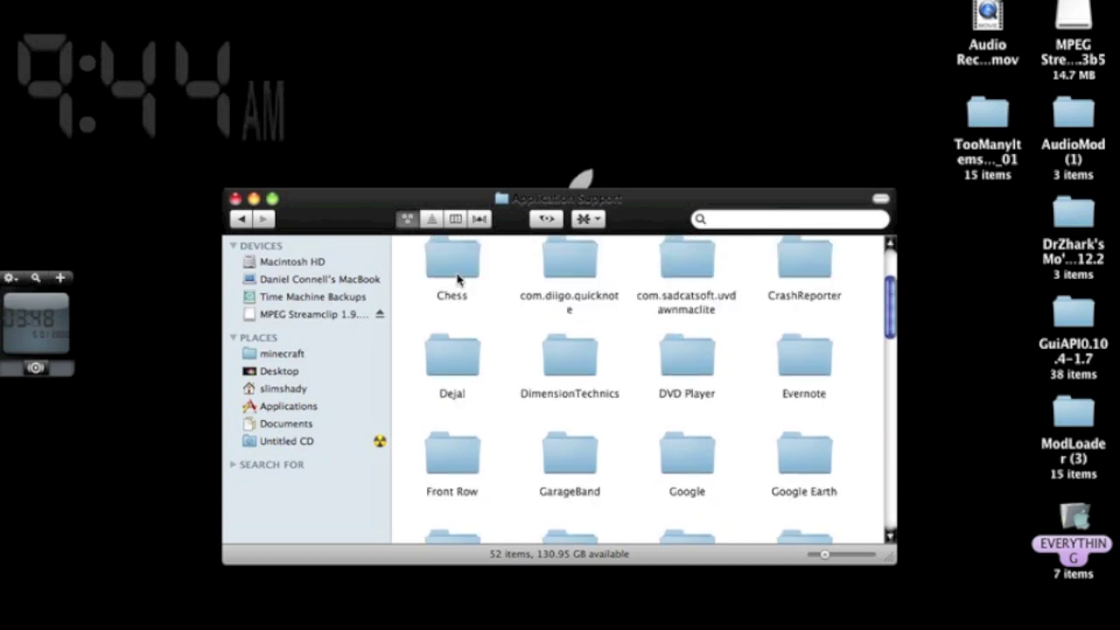
pyautogui.scroll(3, 457, 279)
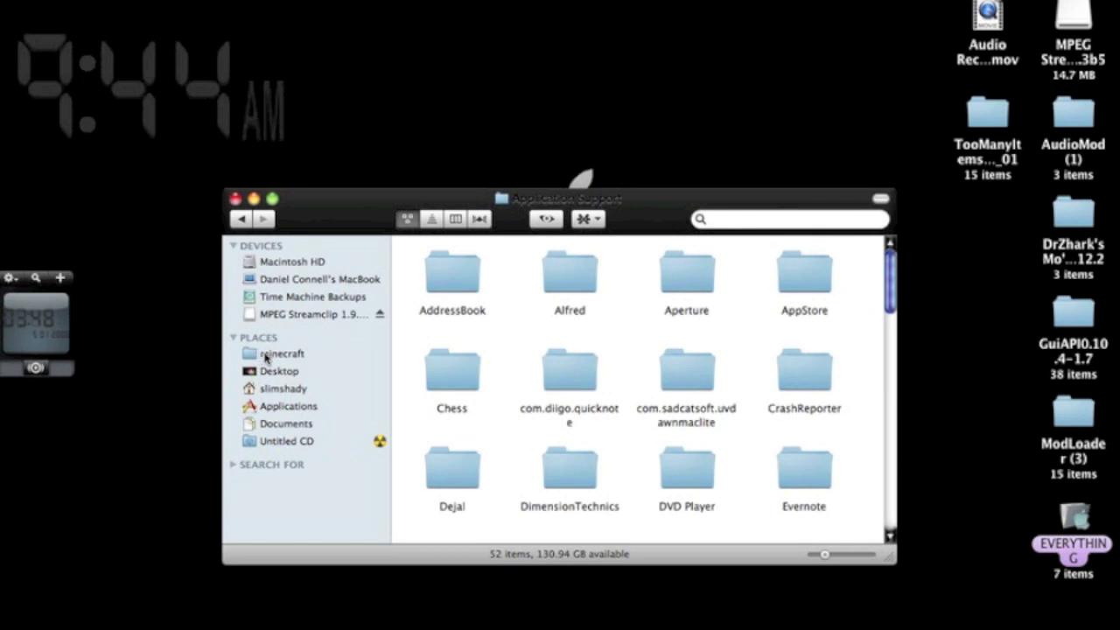
pyautogui.click(268, 357)
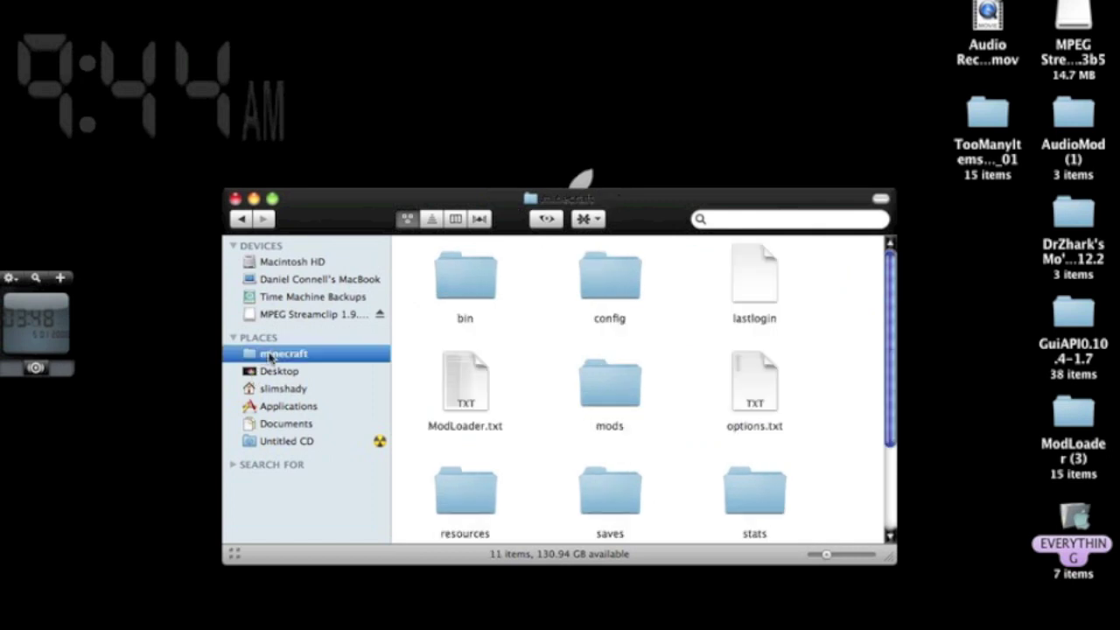
pyautogui.scroll(-3, 679, 380)
pyautogui.scroll(3, 680, 379)
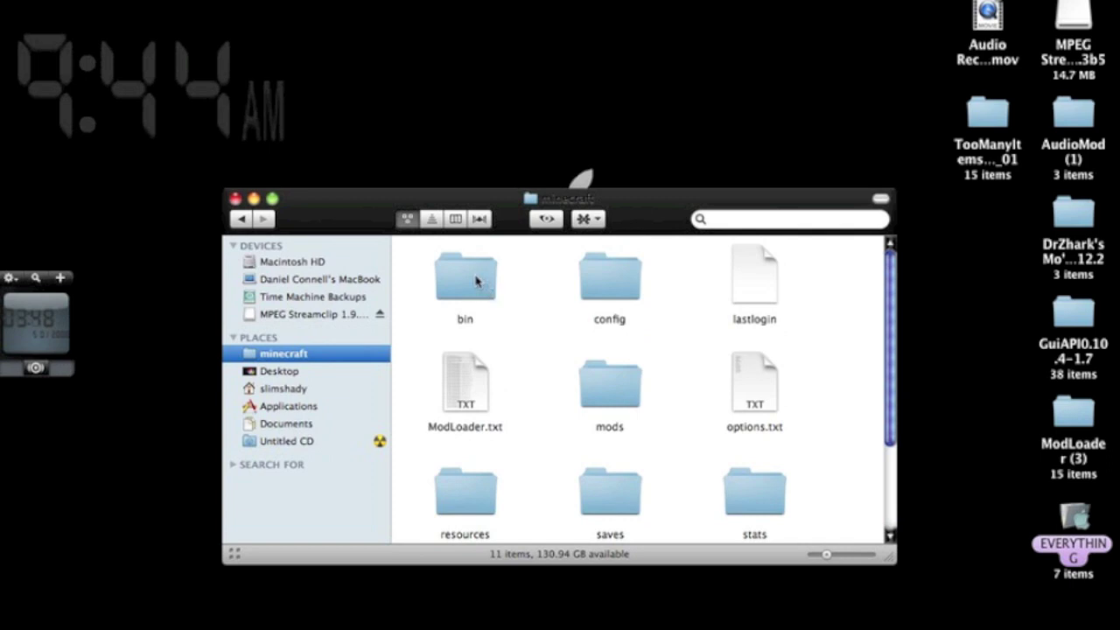
# Step: In bin, unarchive minecraft.jar with Archive Utility into a minecraft folder
pyautogui.doubleClick(479, 294)
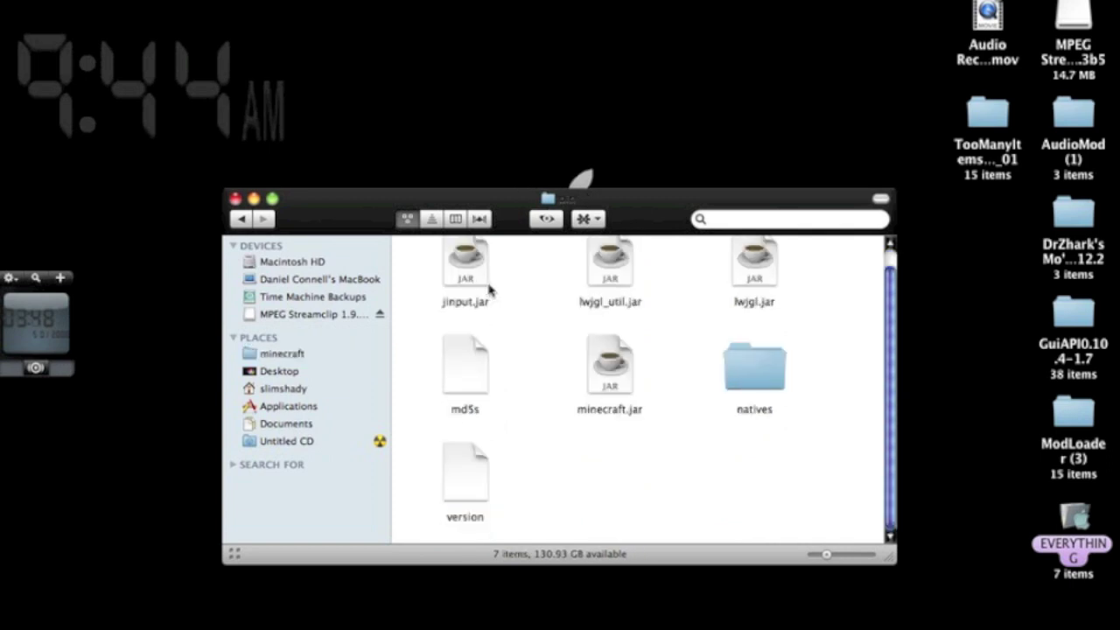
pyautogui.scroll(1, 525, 346)
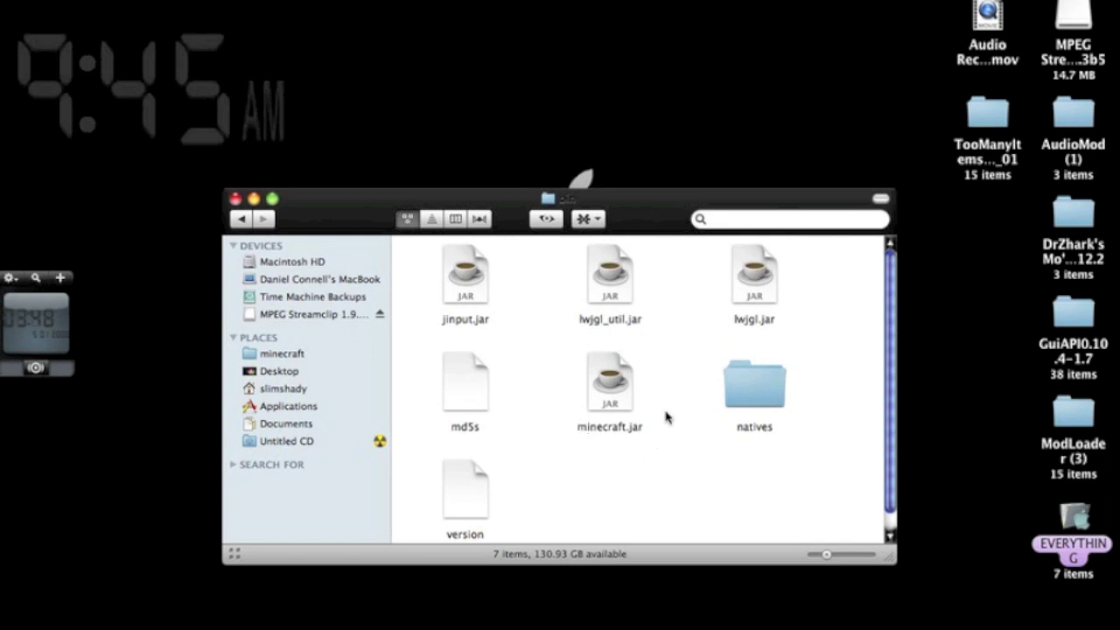
pyautogui.rightClick(607, 378)
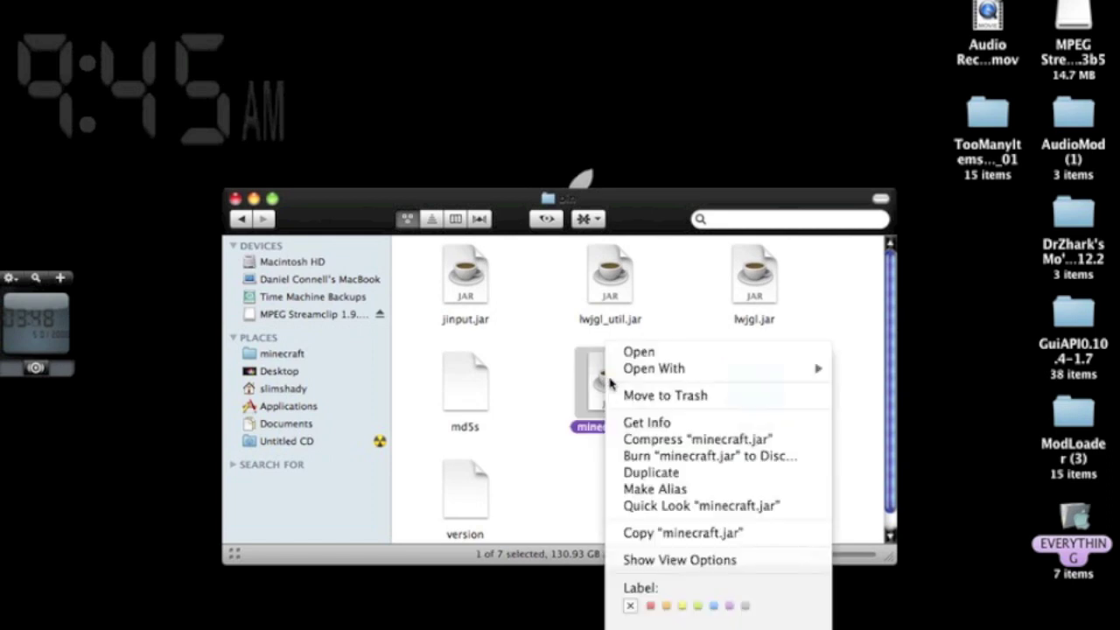
pyautogui.moveTo(654, 368)
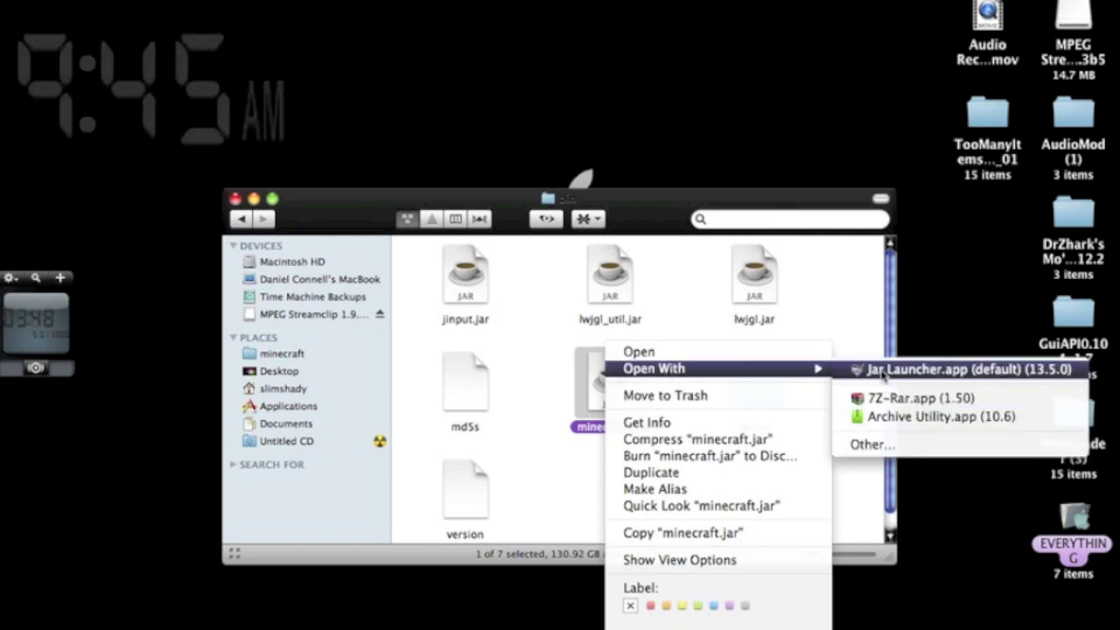
pyautogui.click(873, 417)
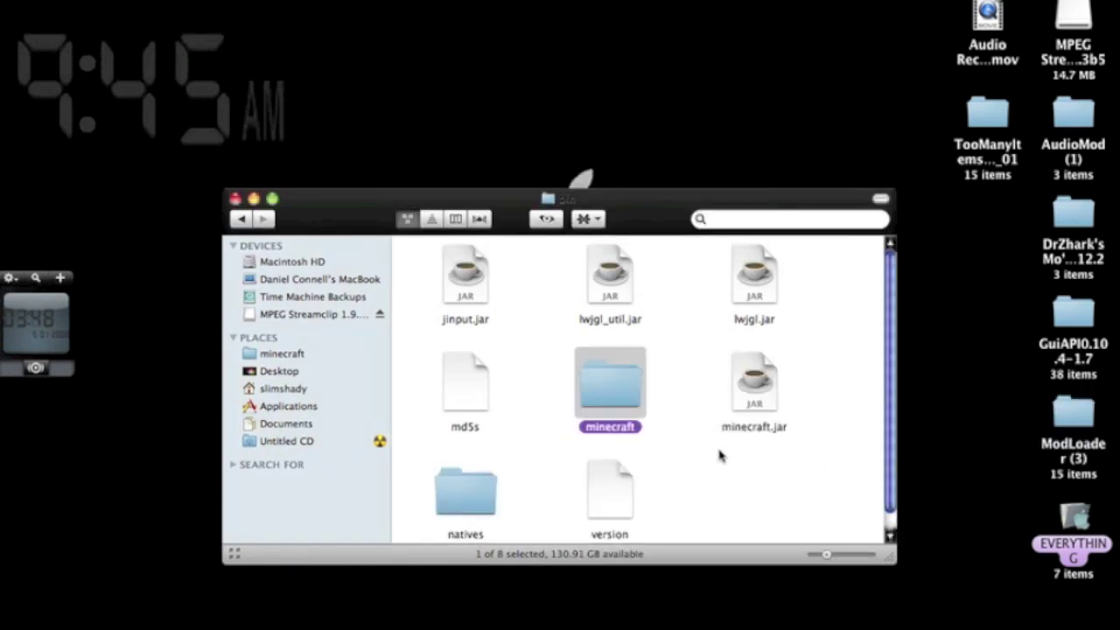
pyautogui.click(721, 455)
pyautogui.click(618, 389)
pyautogui.click(645, 411)
pyautogui.click(753, 404)
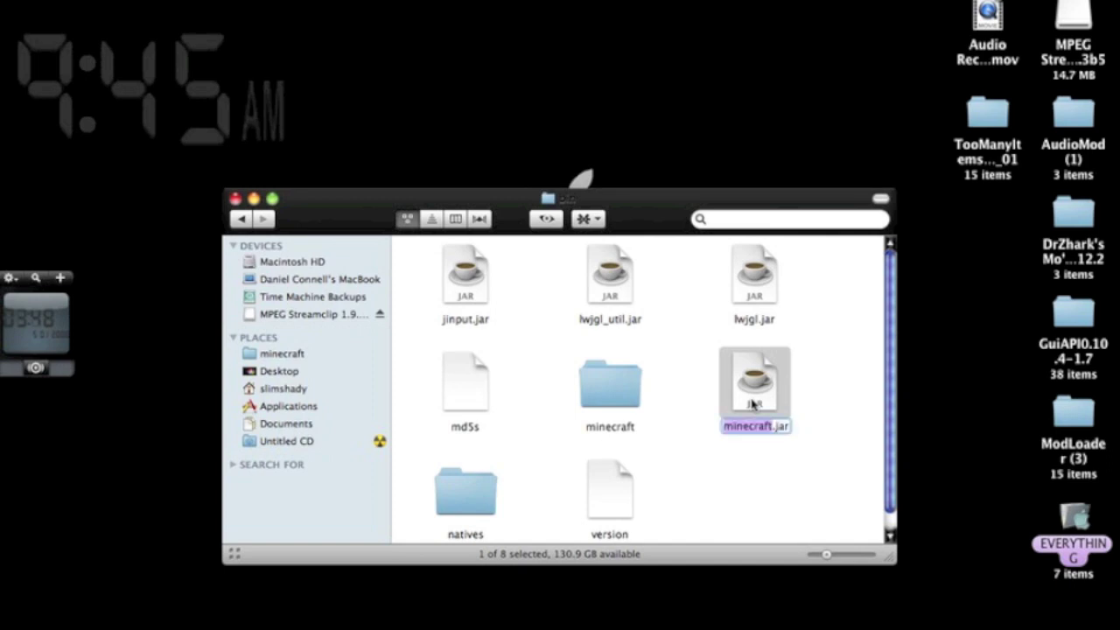
# Step: Rename the original minecraft.jar to minecraft_original.jar
pyautogui.click(771, 426)
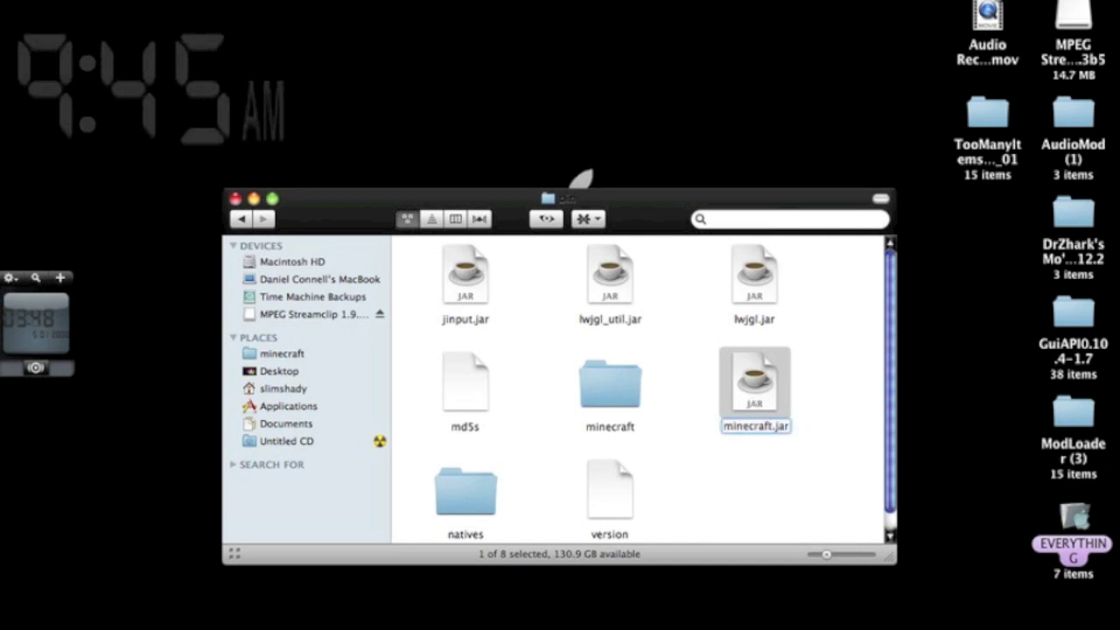
pyautogui.write('_or')
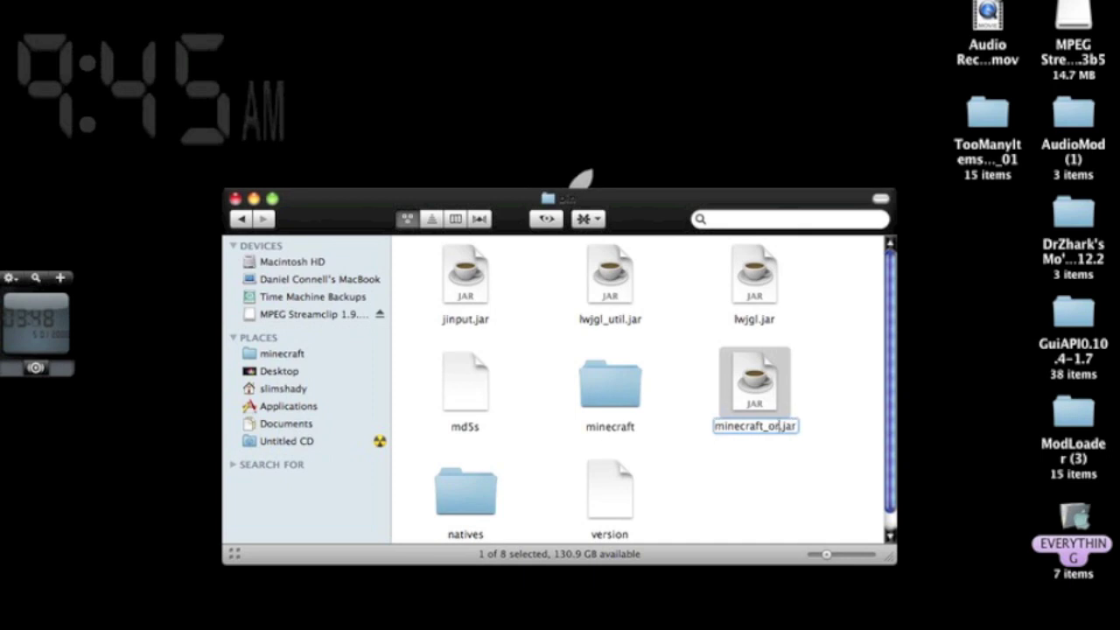
pyautogui.write('iginal')
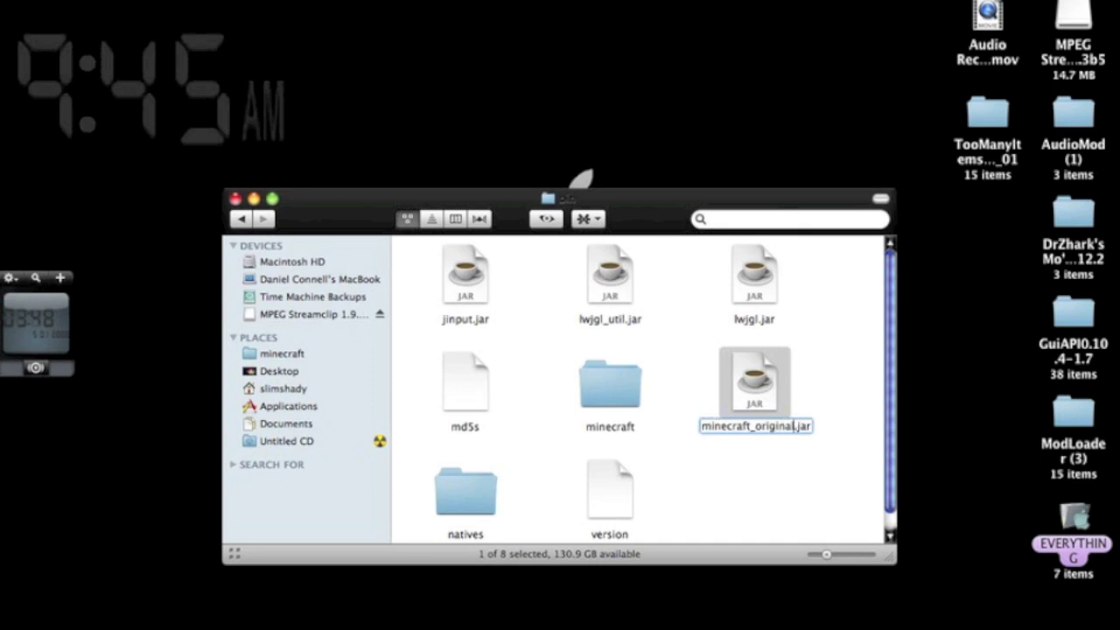
pyautogui.write('.')
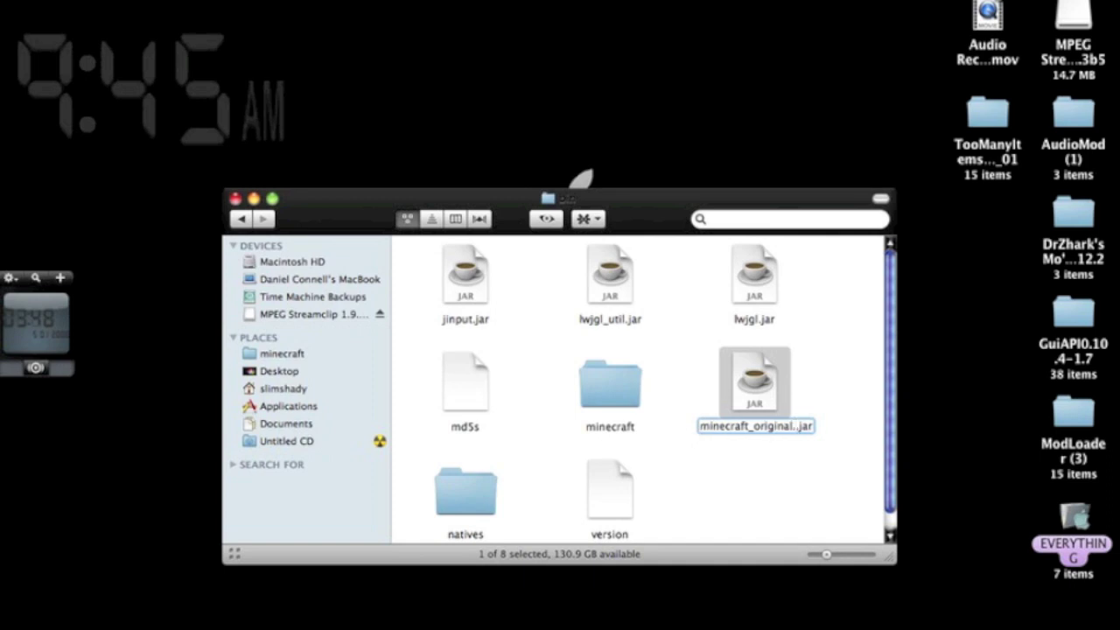
pyautogui.press('BackSpace')
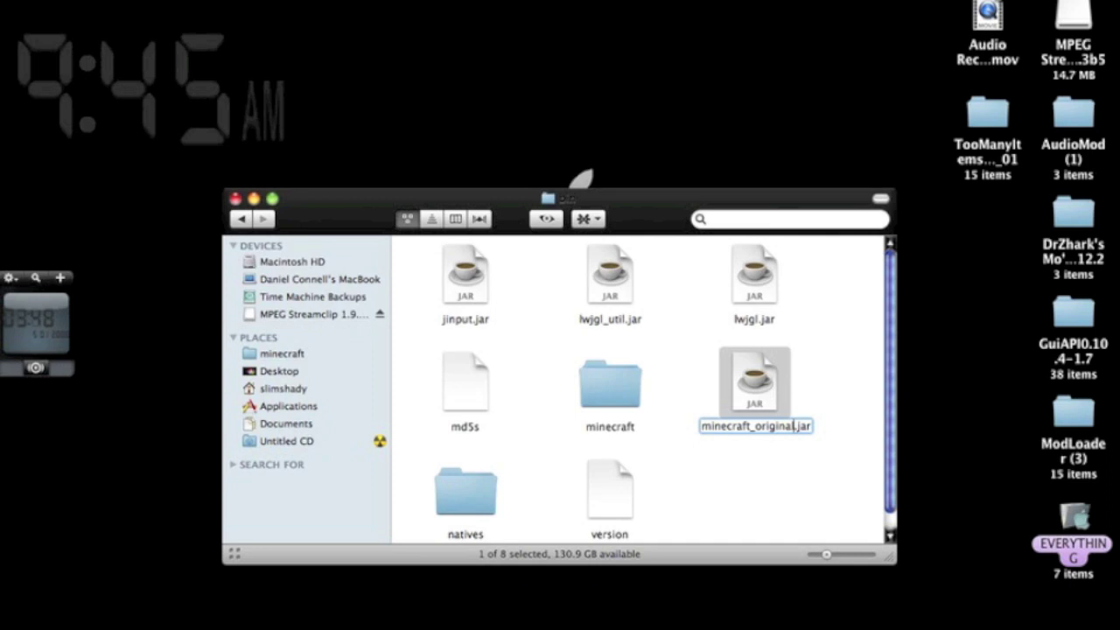
pyautogui.press('Return')
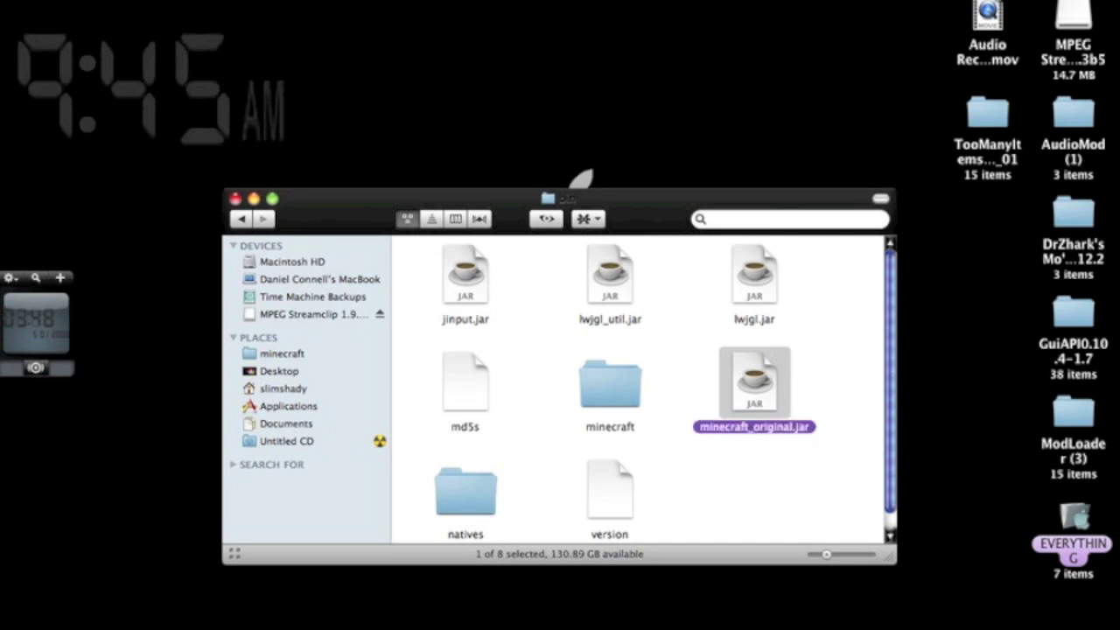
# Step: Rename the extracted minecraft folder to minecraft.jar, accepting the .jar extension
pyautogui.click(611, 403)
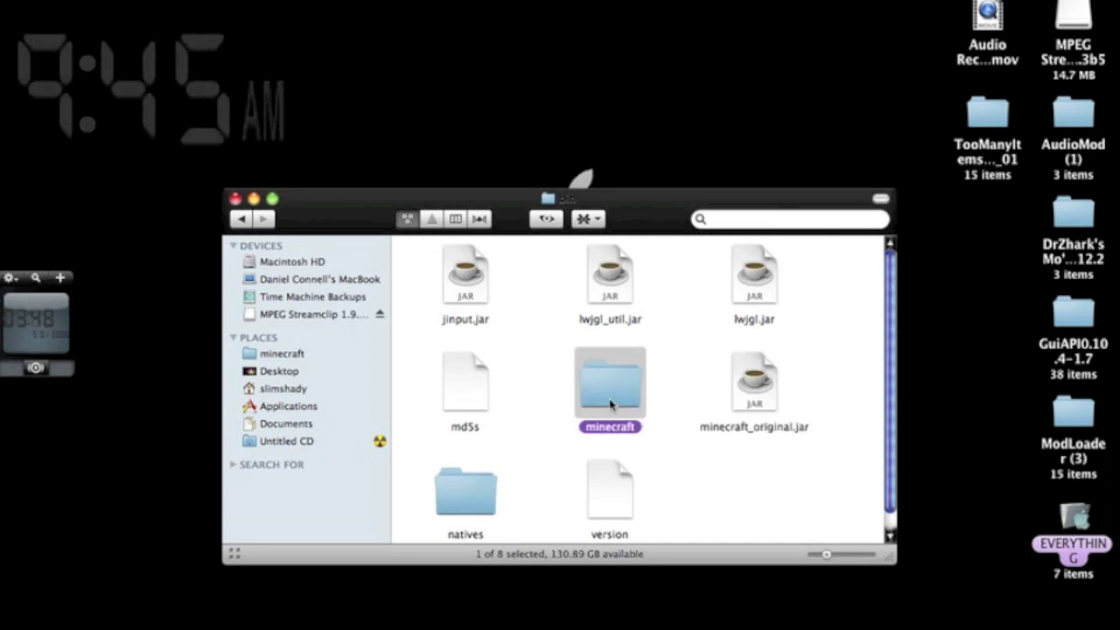
pyautogui.press('Return')
pyautogui.press('Right')
pyautogui.write('.')
pyautogui.write('jar')
pyautogui.press('Return')
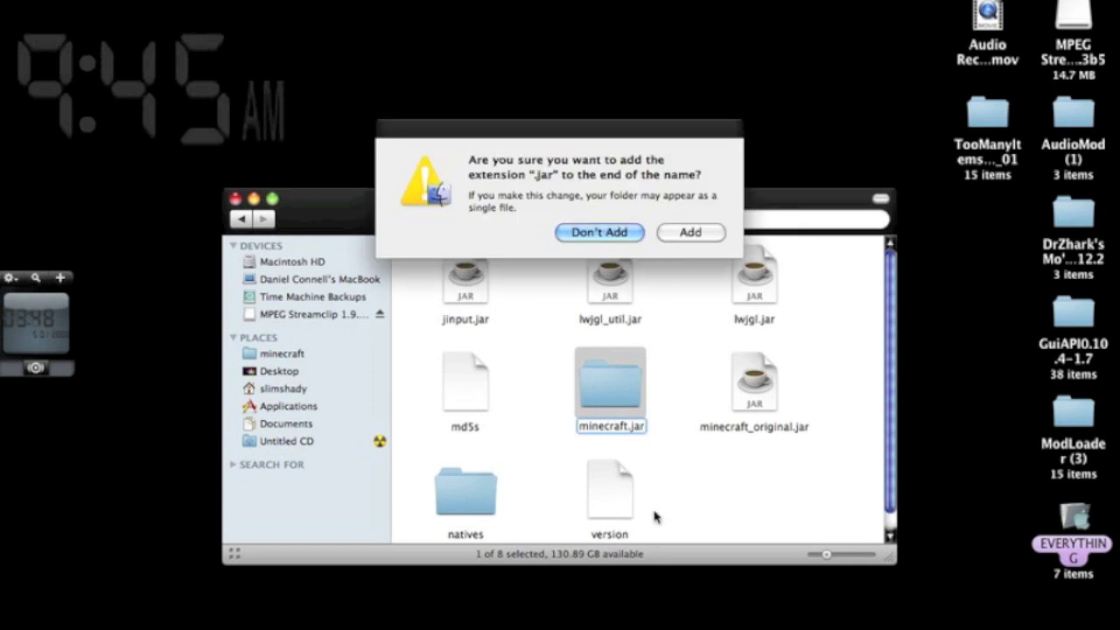
pyautogui.click(692, 234)
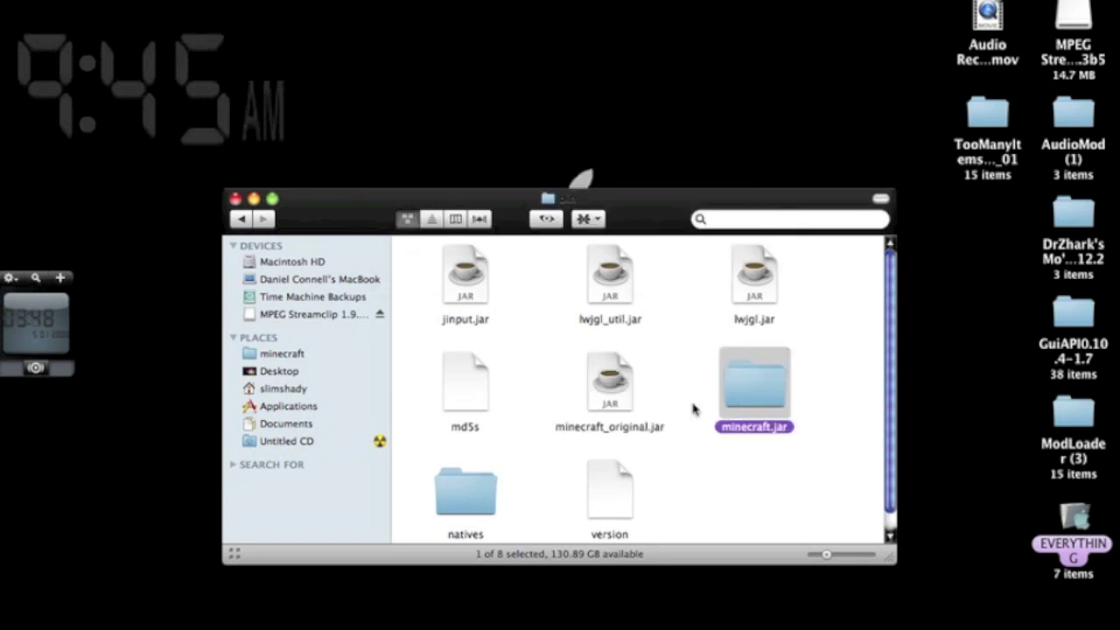
# Step: Open the minecraft.jar folder and select all files in the desktop TooManyItems folder
pyautogui.doubleClick(750, 399)
pyautogui.click(989, 116)
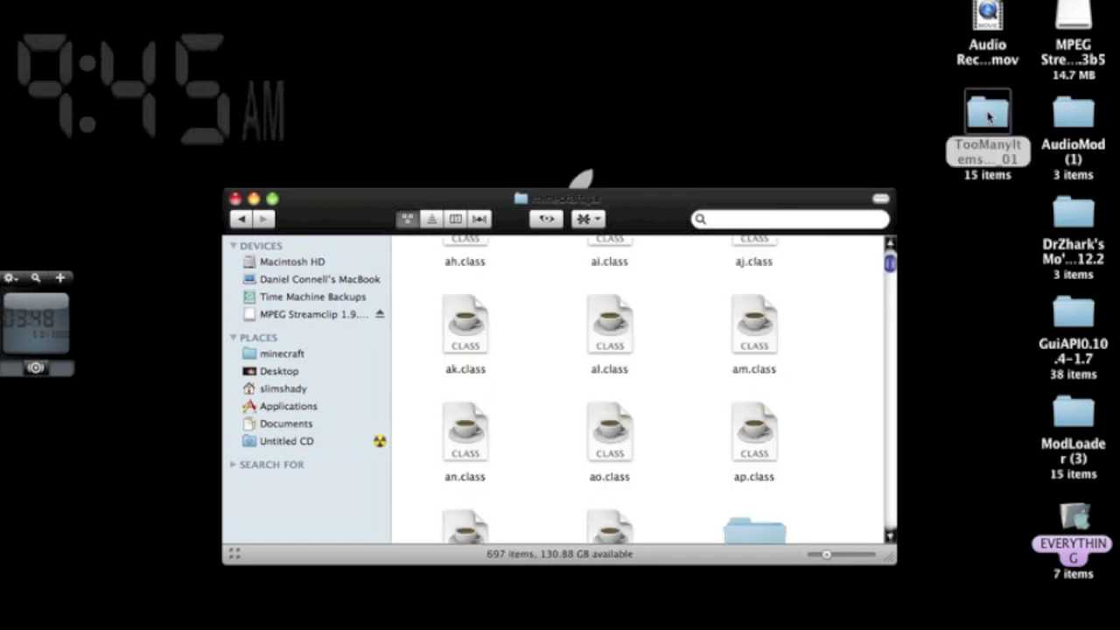
pyautogui.doubleClick(989, 116)
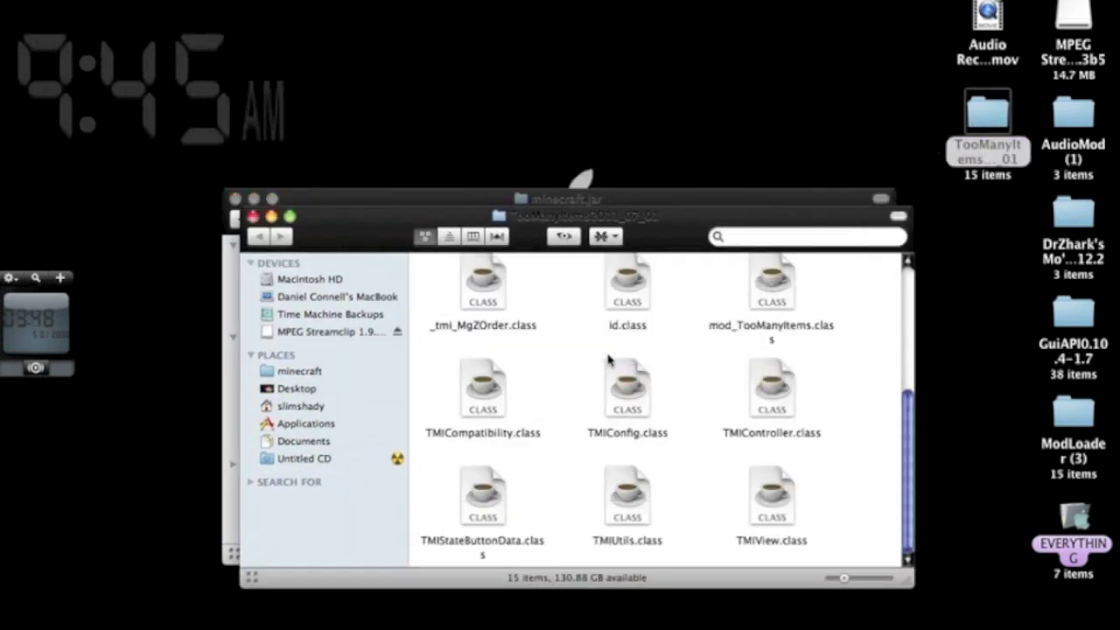
pyautogui.scroll(5, 430, 282)
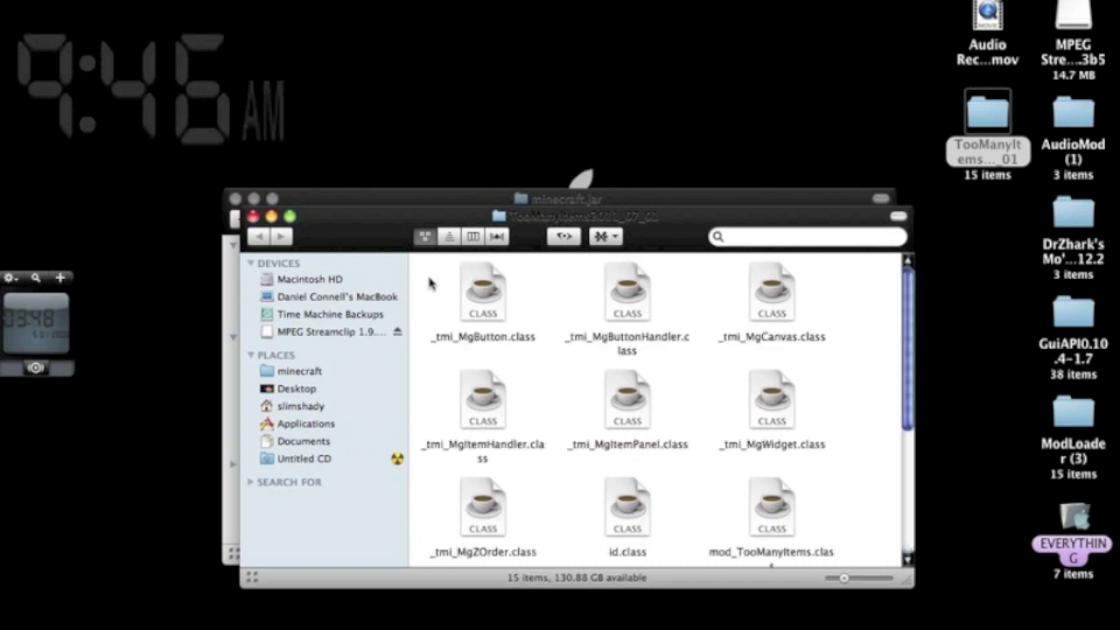
pyautogui.moveTo(430, 282); pyautogui.dragTo(825, 593)
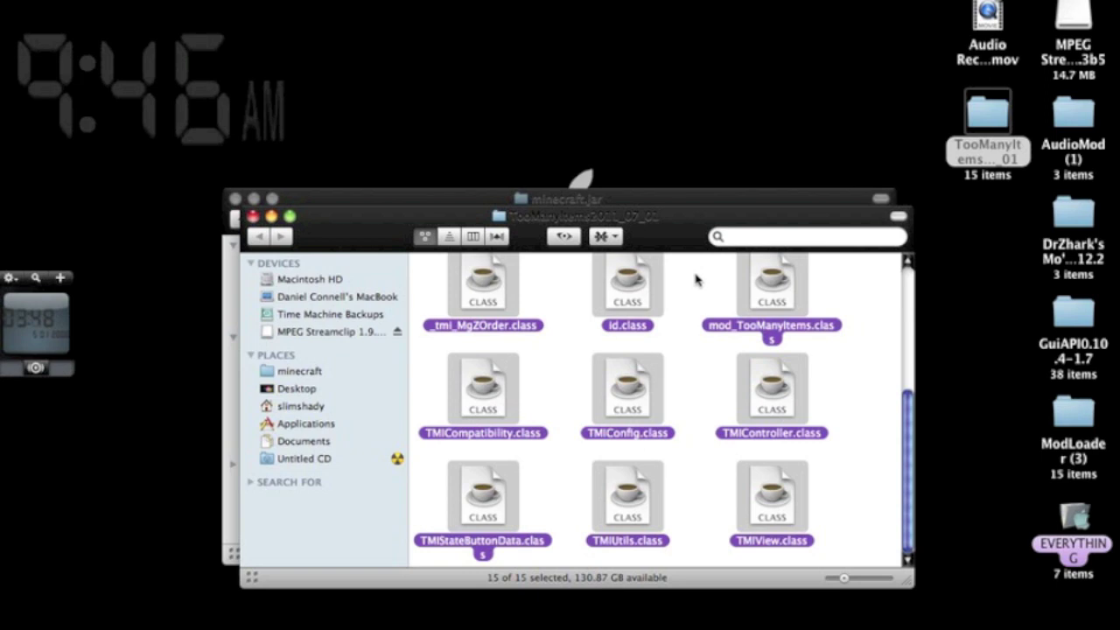
# Step: Copy the TooManyItems class files into minecraft.jar, replacing id.class, and close TooManyItems
pyautogui.click(658, 198)
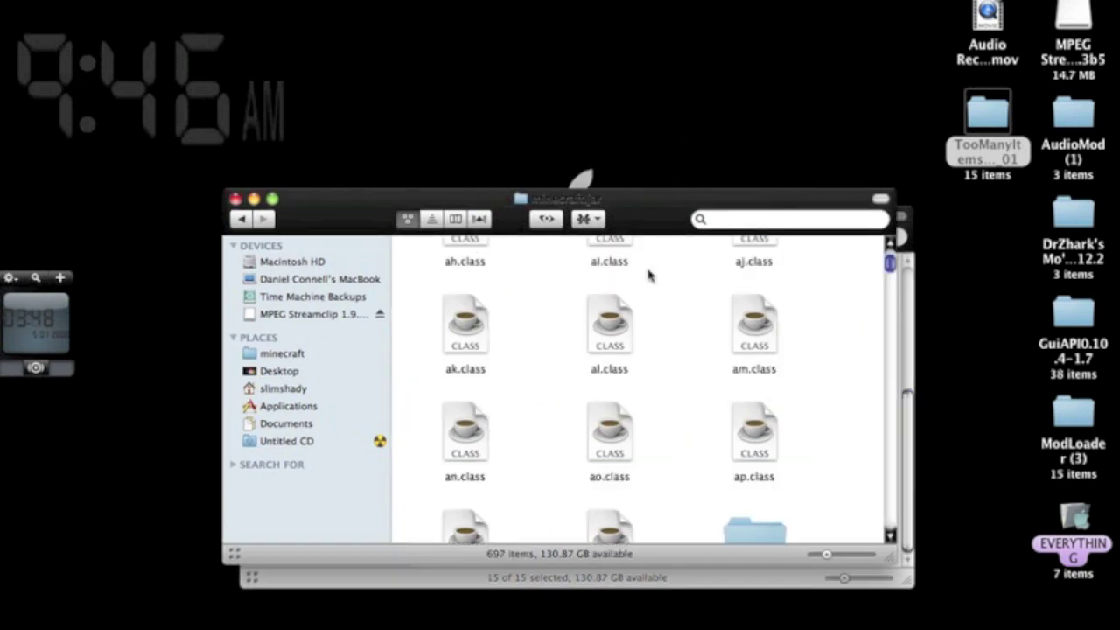
pyautogui.moveTo(645, 275); pyautogui.dragTo(645, 271)
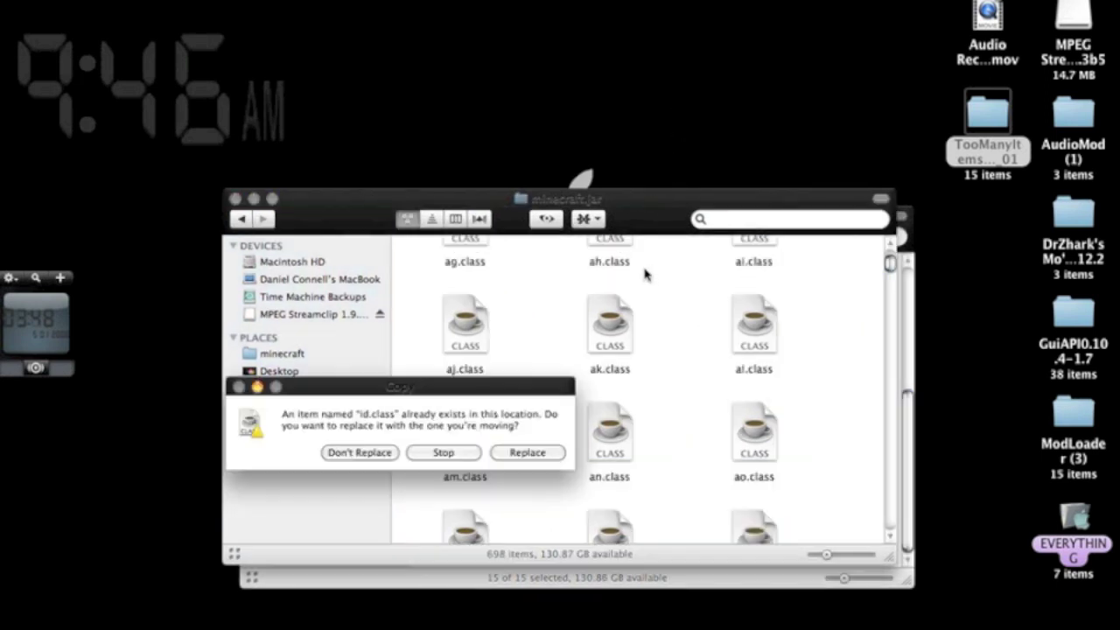
pyautogui.click(537, 455)
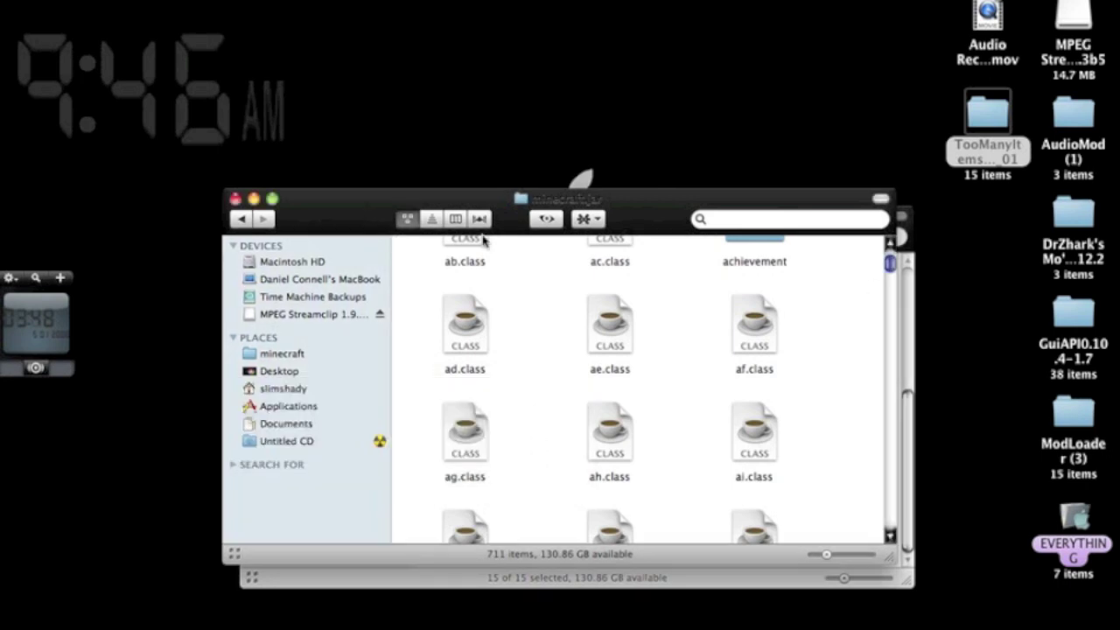
pyautogui.click(910, 245)
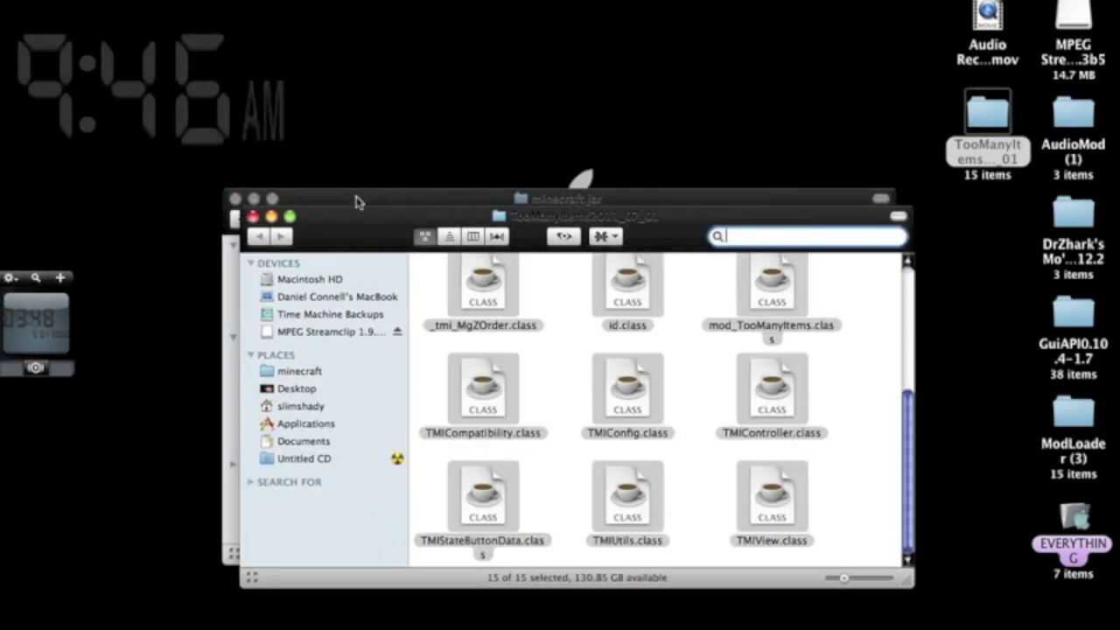
pyautogui.click(253, 216)
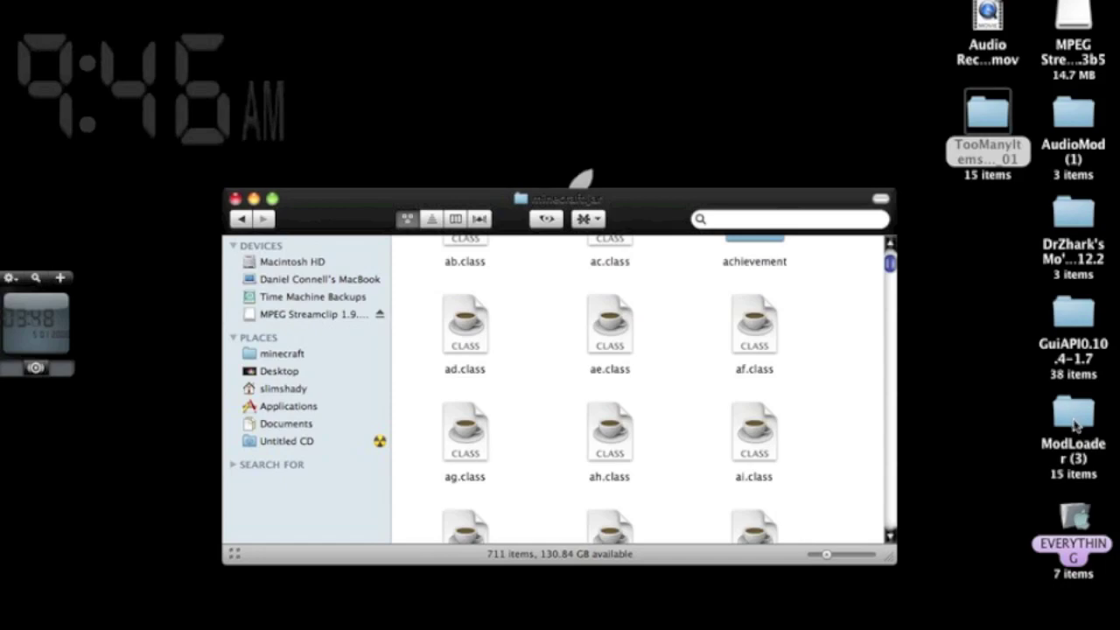
pyautogui.doubleClick(1076, 425)
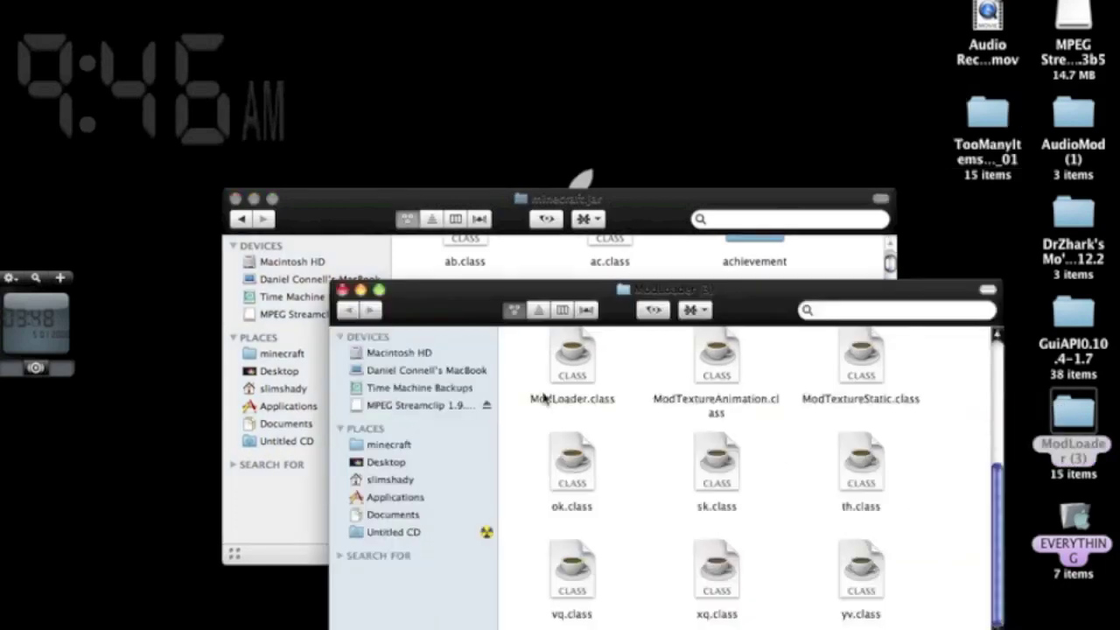
# Step: Copy all ModLoader (3) files into minecraft.jar, replacing duplicates, then close ModLoader
pyautogui.scroll(5, 544, 399)
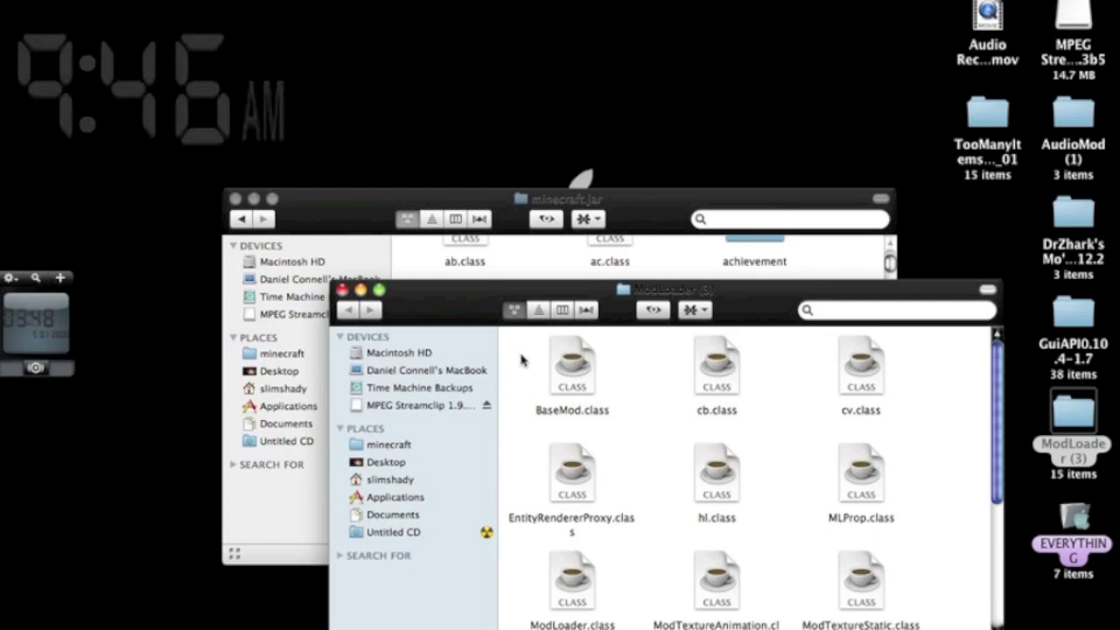
pyautogui.moveTo(522, 359); pyautogui.dragTo(875, 625)
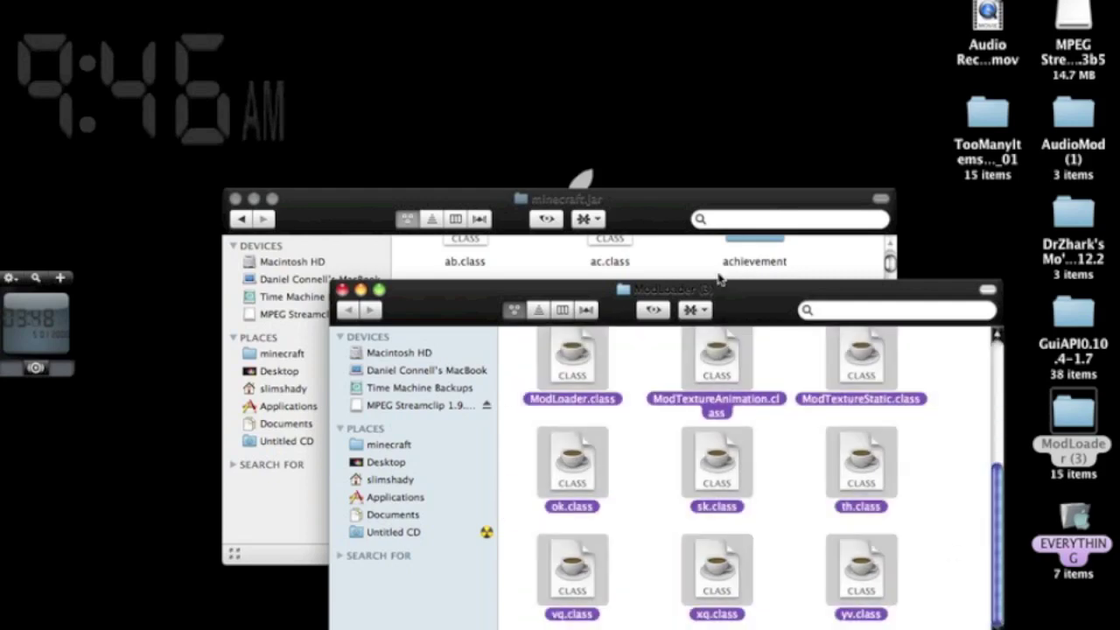
pyautogui.click(627, 213)
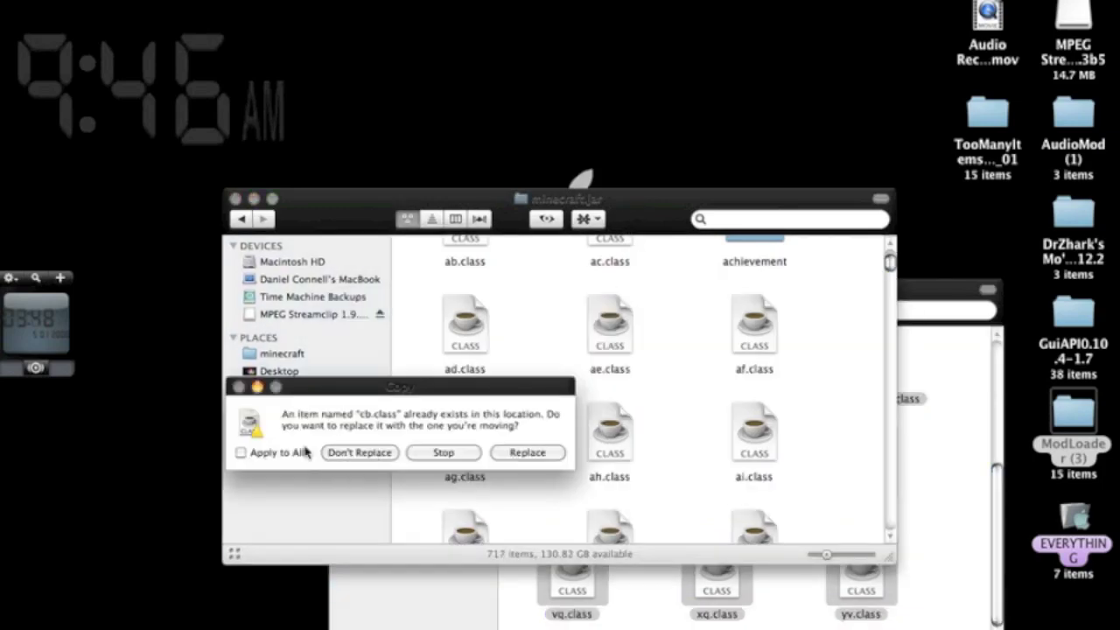
pyautogui.click(526, 450)
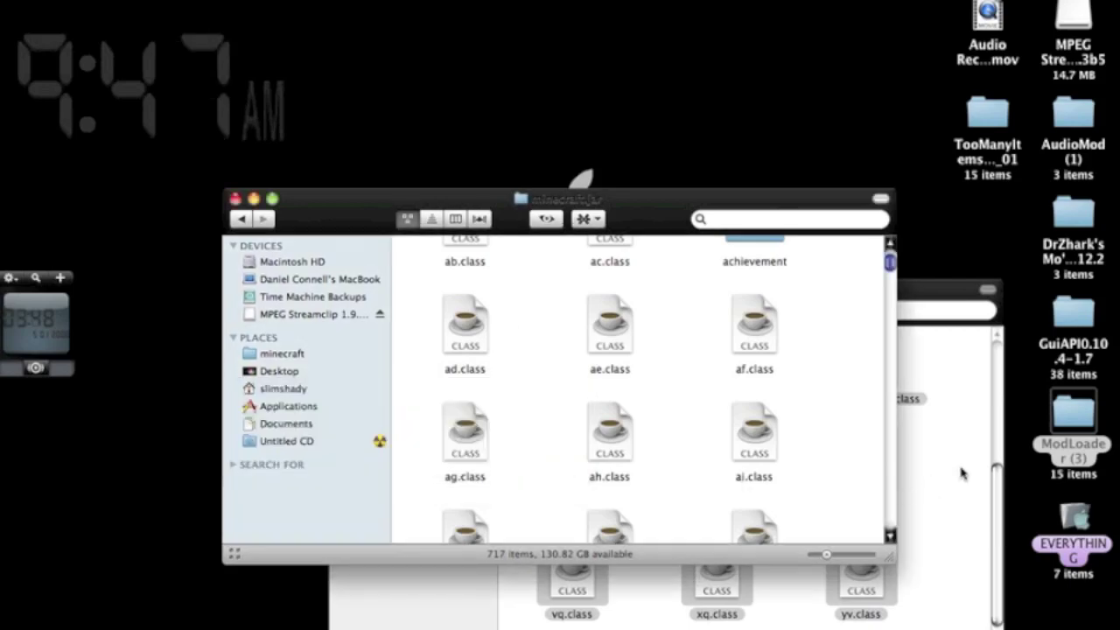
pyautogui.click(963, 474)
pyautogui.click(775, 348)
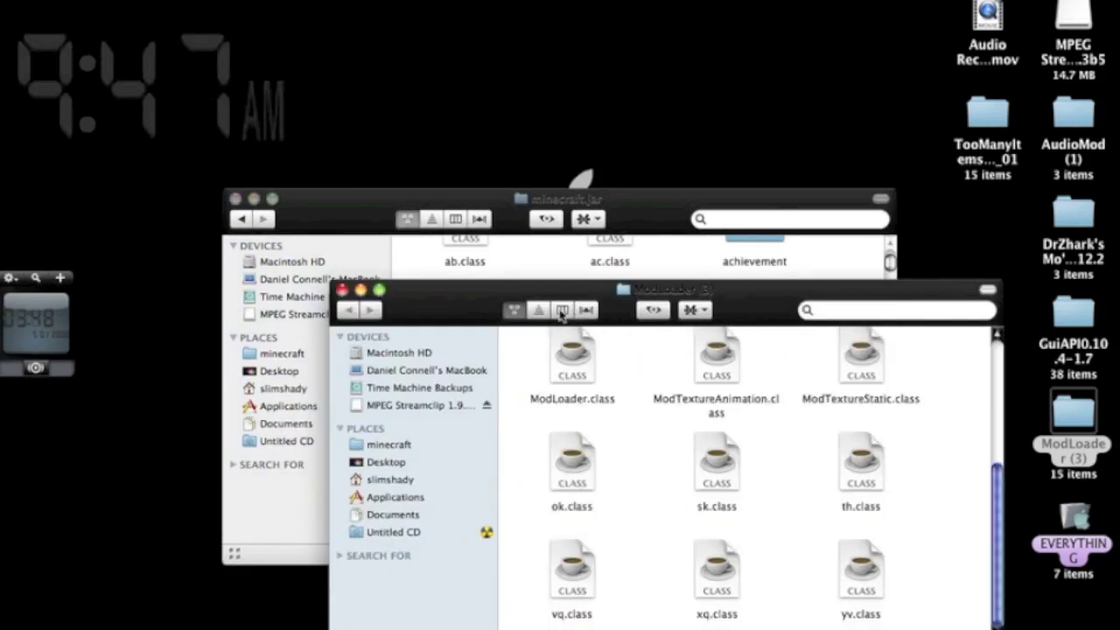
pyautogui.click(342, 289)
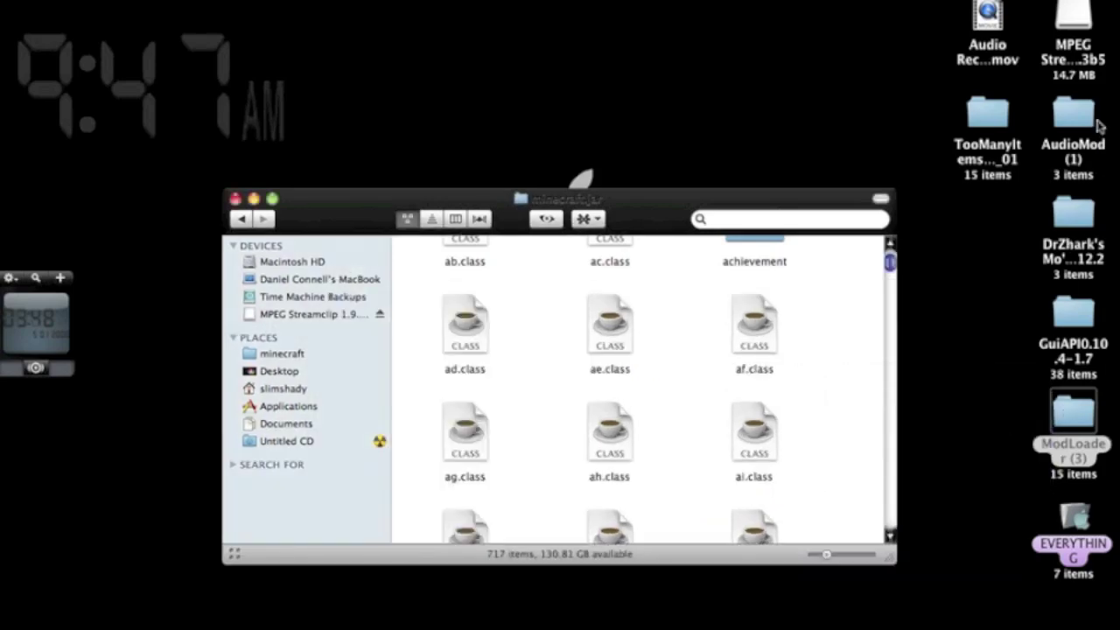
# Step: Drag yo.class from AudioMod (1) into minecraft.jar, replacing the existing file
pyautogui.doubleClick(1069, 127)
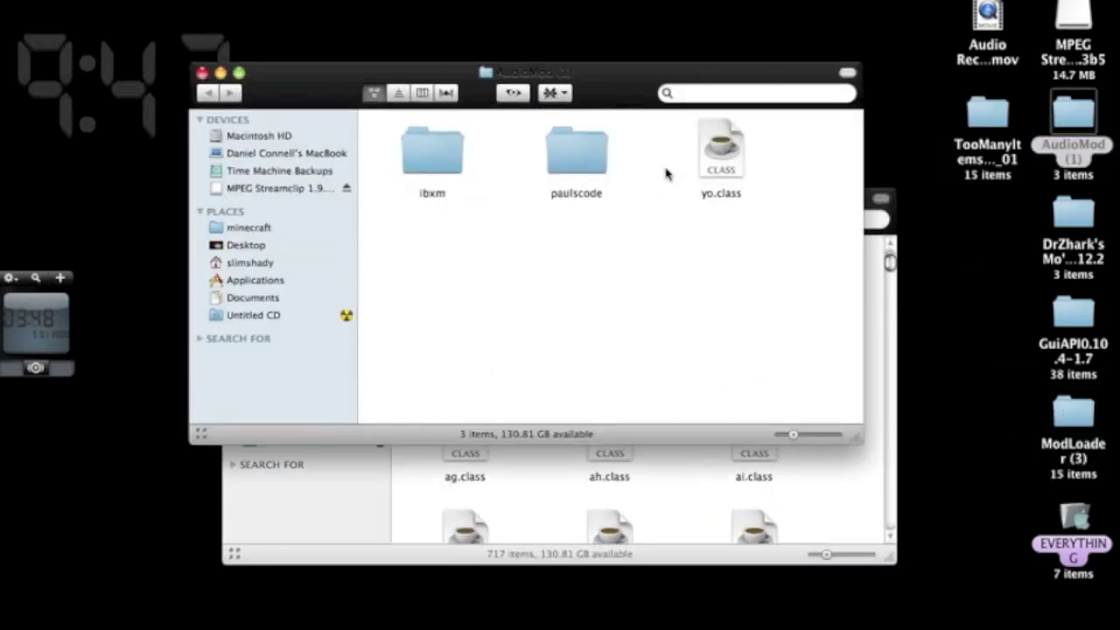
pyautogui.click(727, 172)
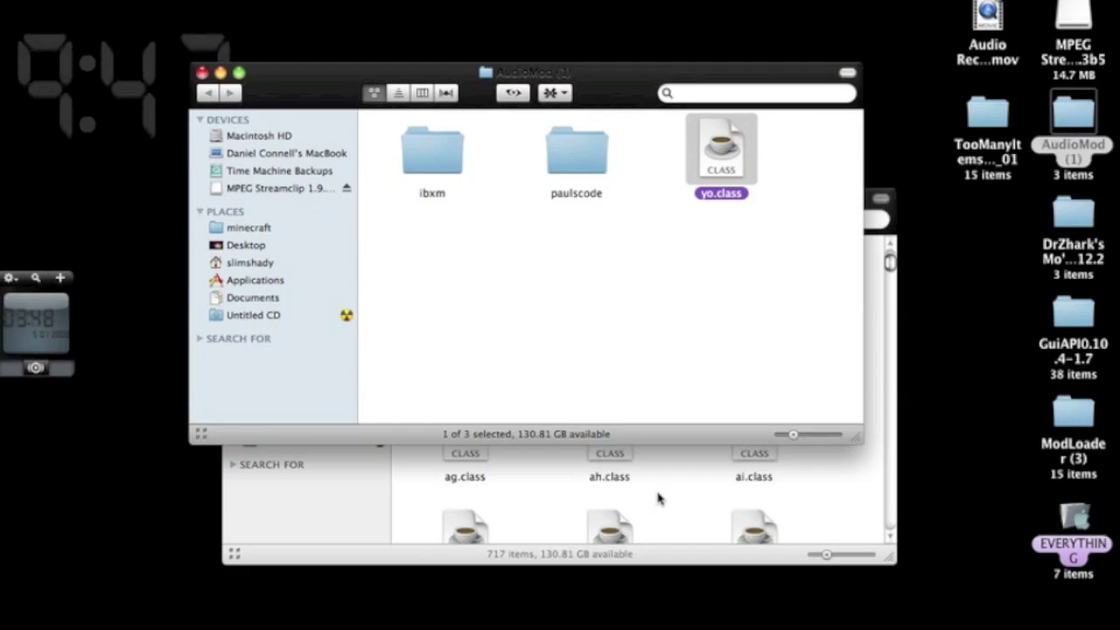
pyautogui.click(659, 499)
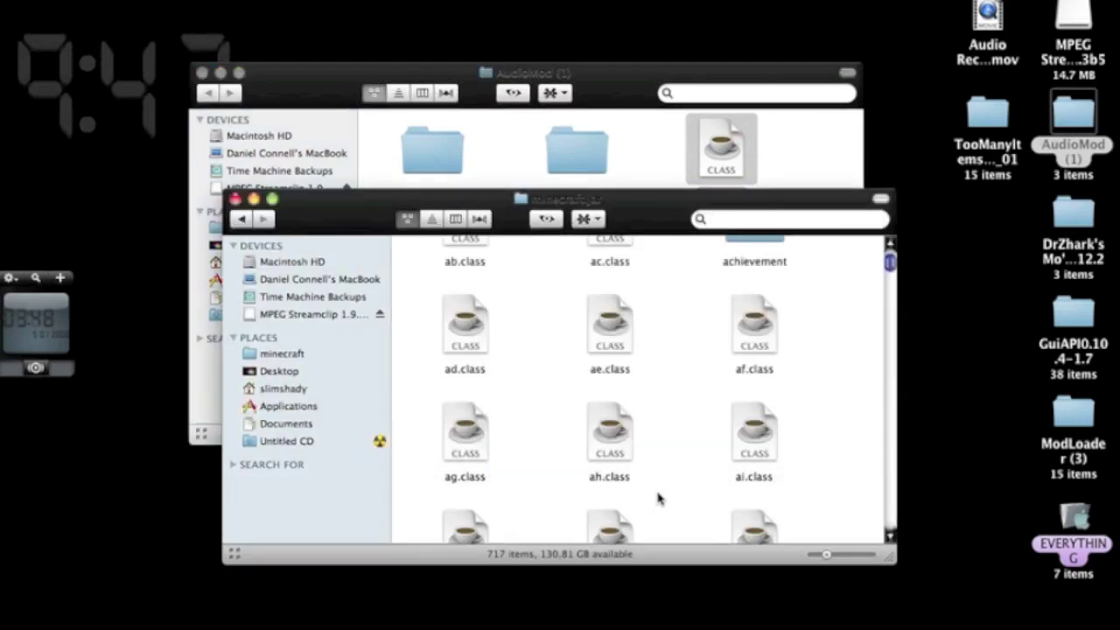
pyautogui.click(656, 130)
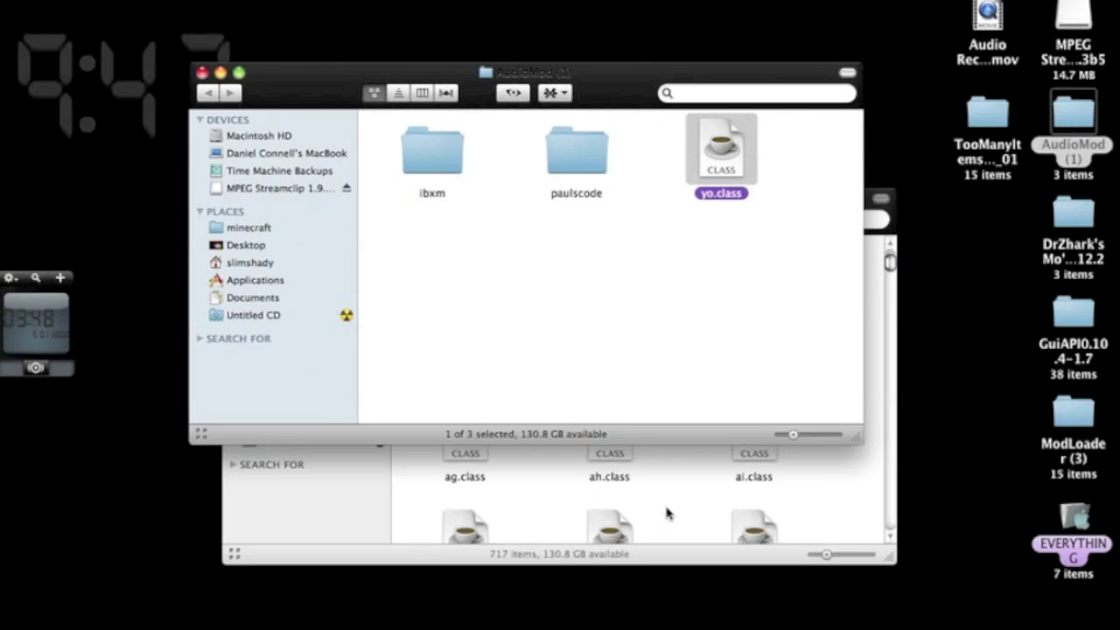
pyautogui.moveTo(721, 149); pyautogui.dragTo(668, 513)
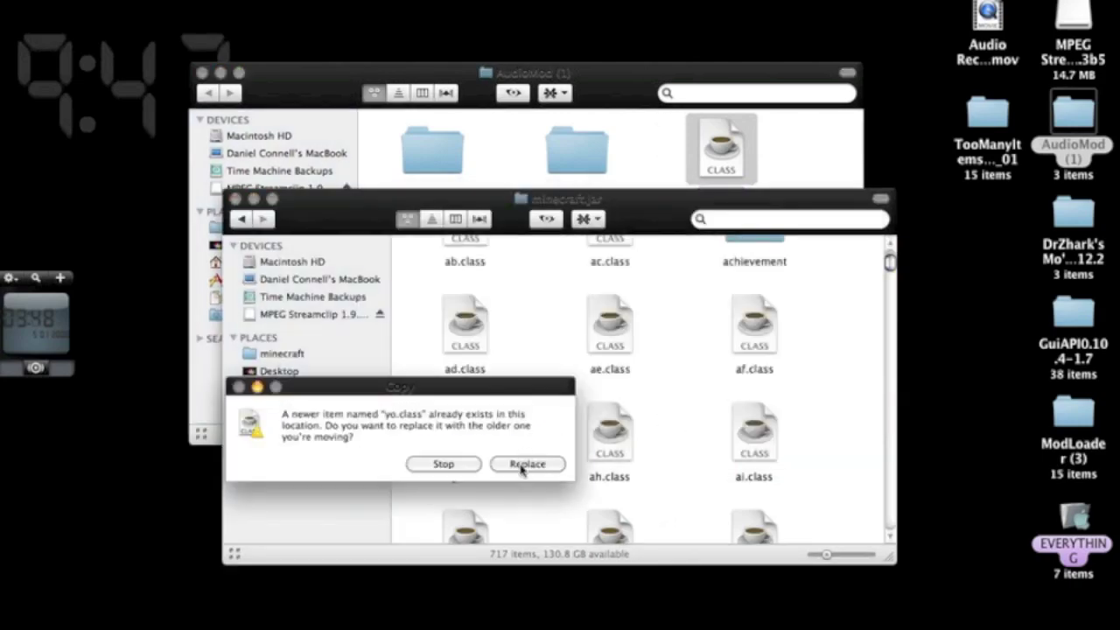
pyautogui.click(523, 465)
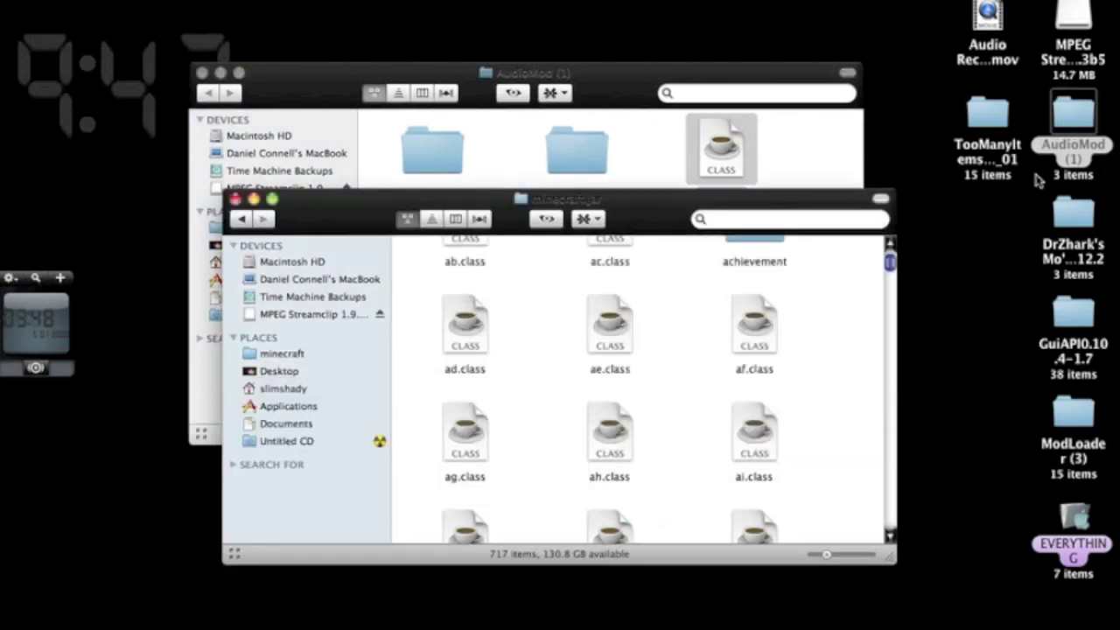
# Step: Open AudioMod's paulscode/sound/codecs folder and select CodecIBXM.class
pyautogui.click(676, 180)
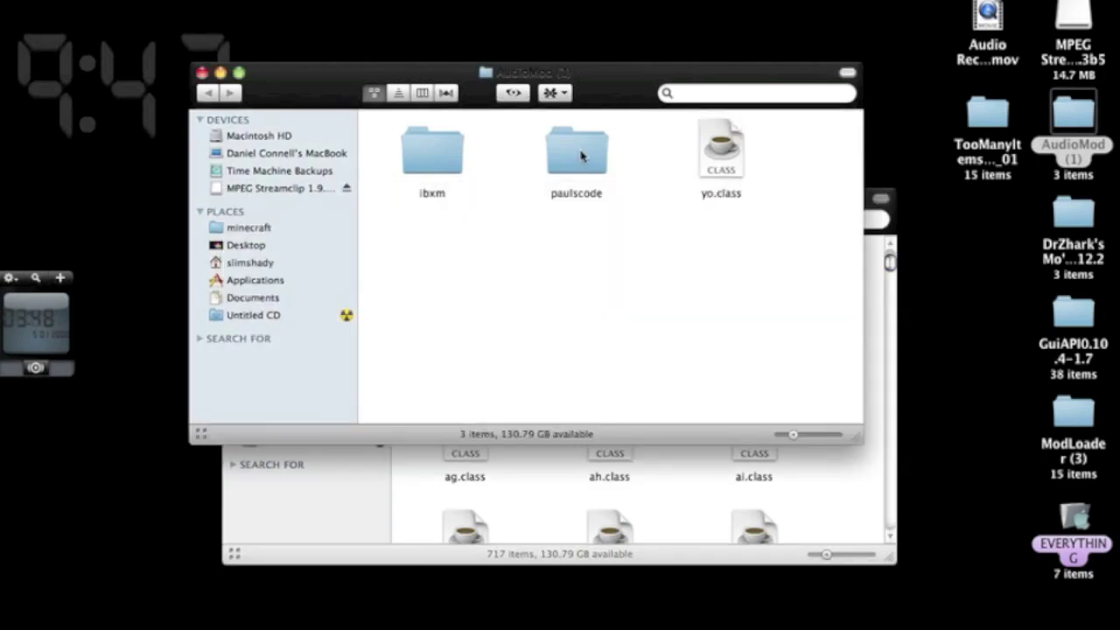
pyautogui.doubleClick(583, 158)
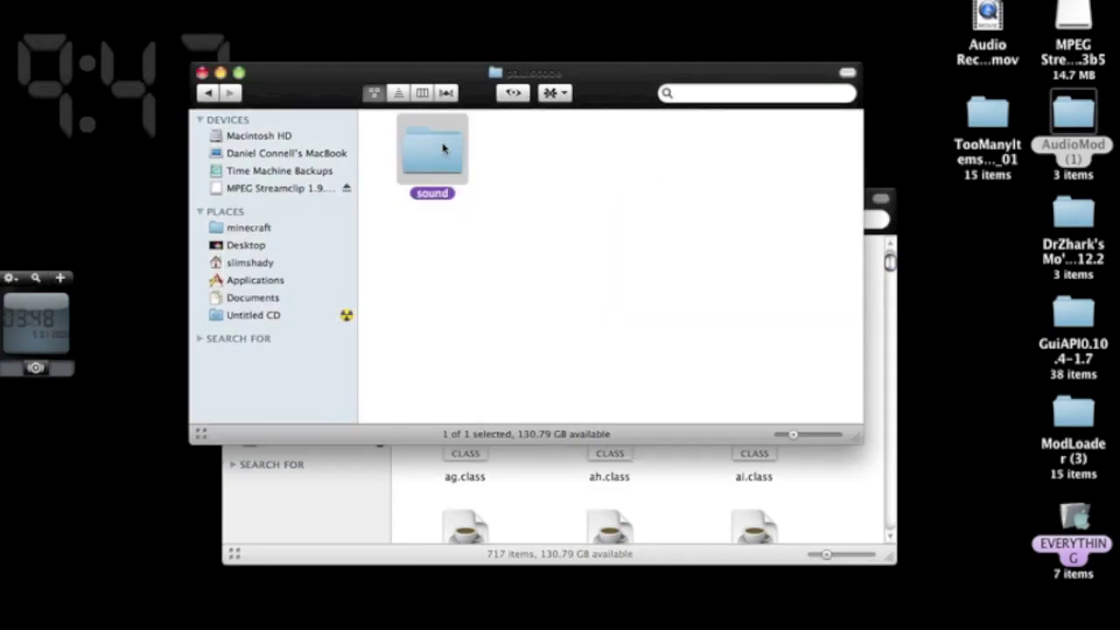
pyautogui.doubleClick(443, 152)
pyautogui.click(443, 154)
pyautogui.doubleClick(443, 152)
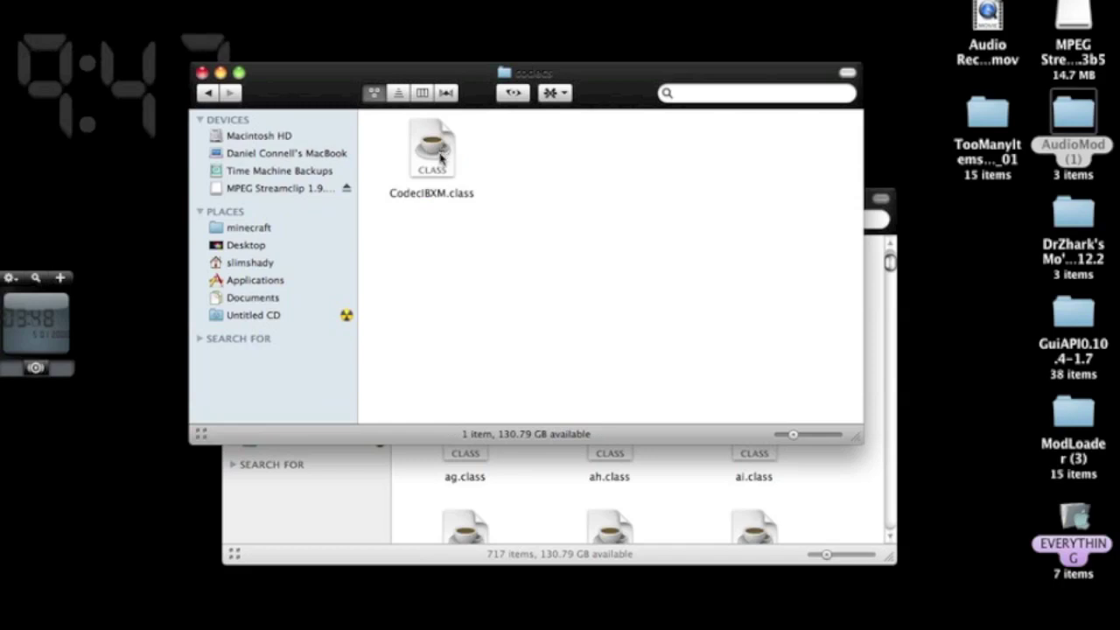
pyautogui.click(442, 154)
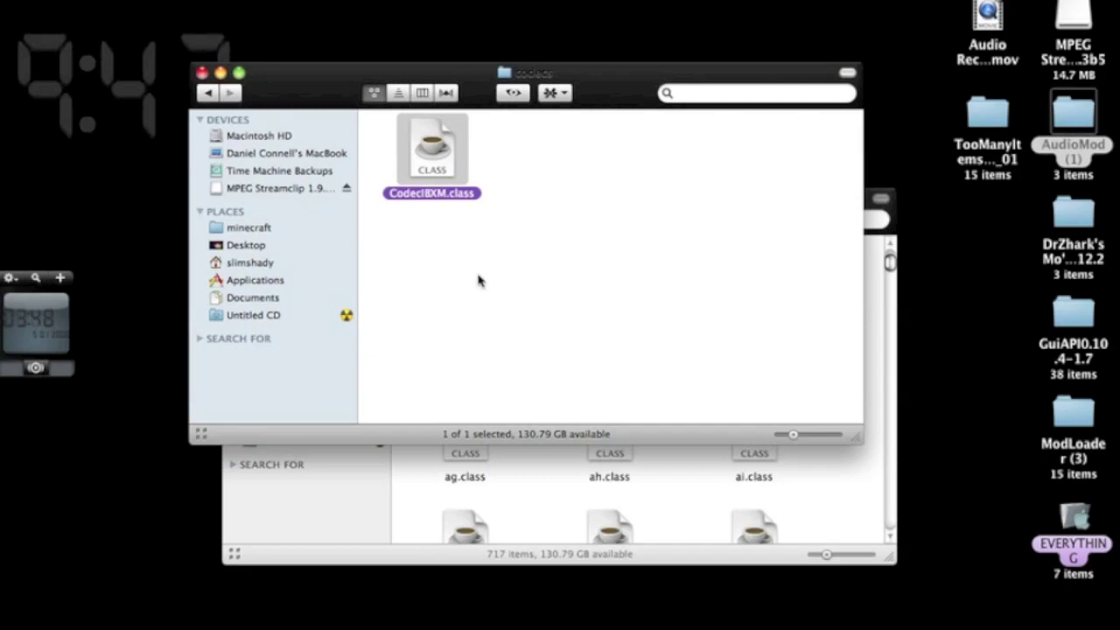
# Step: Switch to the minecraft.jar window and bring up its file-area context menu
pyautogui.click(569, 512)
pyautogui.scroll(5, 586, 390)
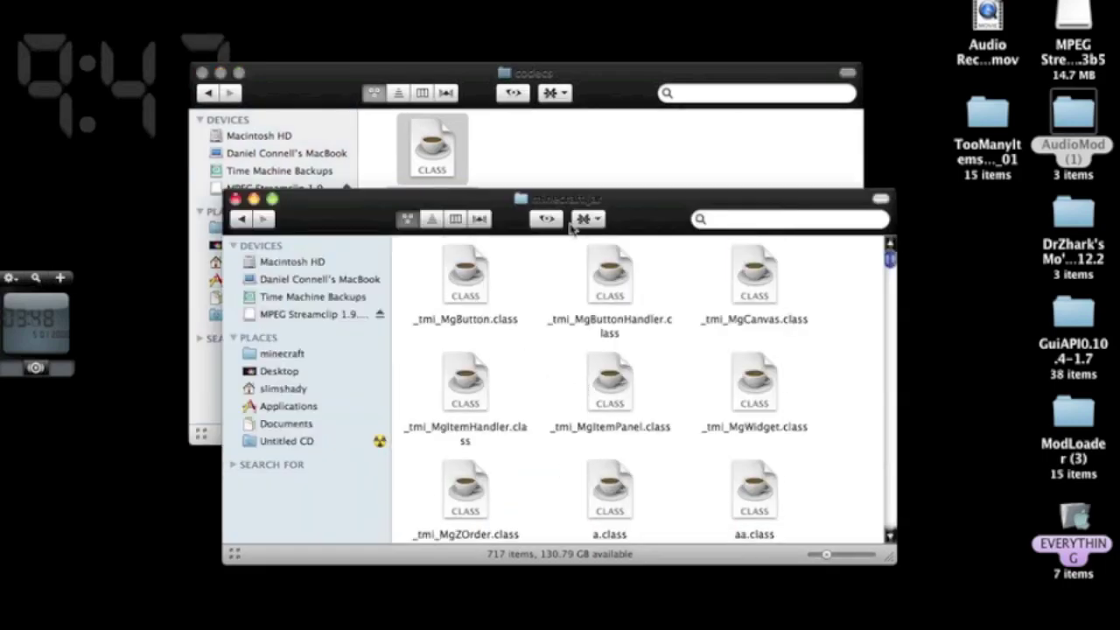
pyautogui.rightClick(576, 374)
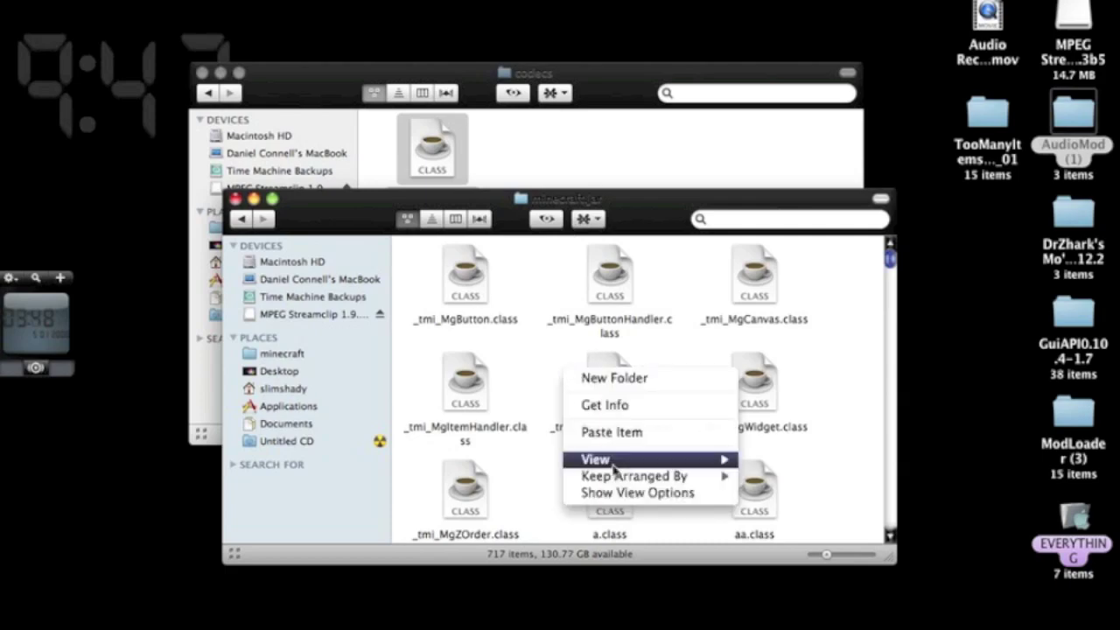
pyautogui.moveTo(635, 476)
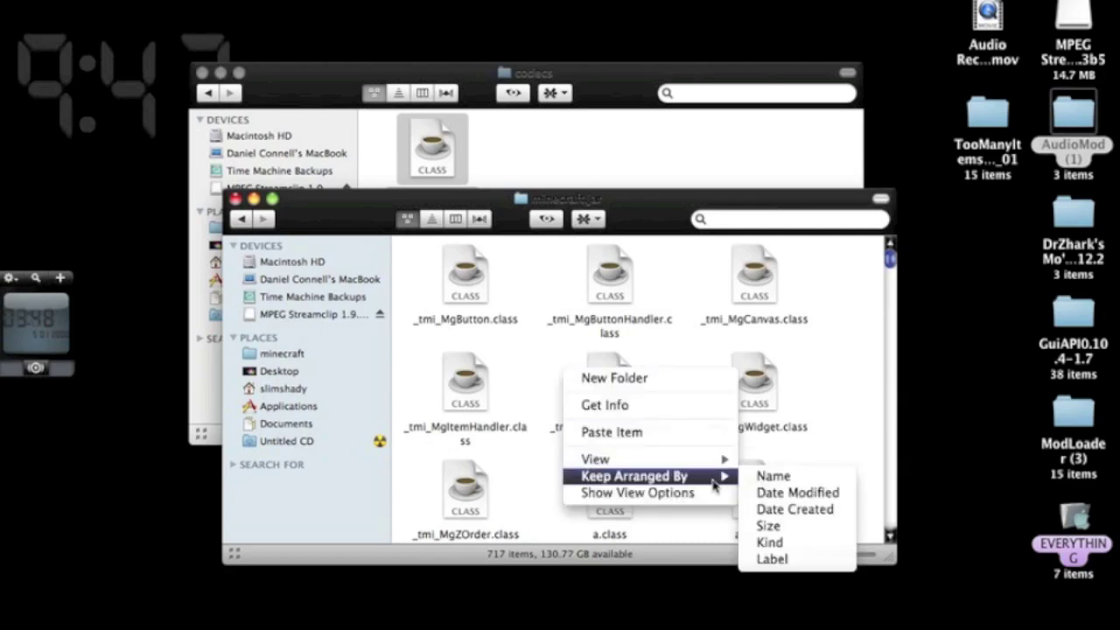
# Step: Keep minecraft.jar's files arranged by Kind, folders first
pyautogui.click(778, 547)
pyautogui.scroll(-3, 624, 353)
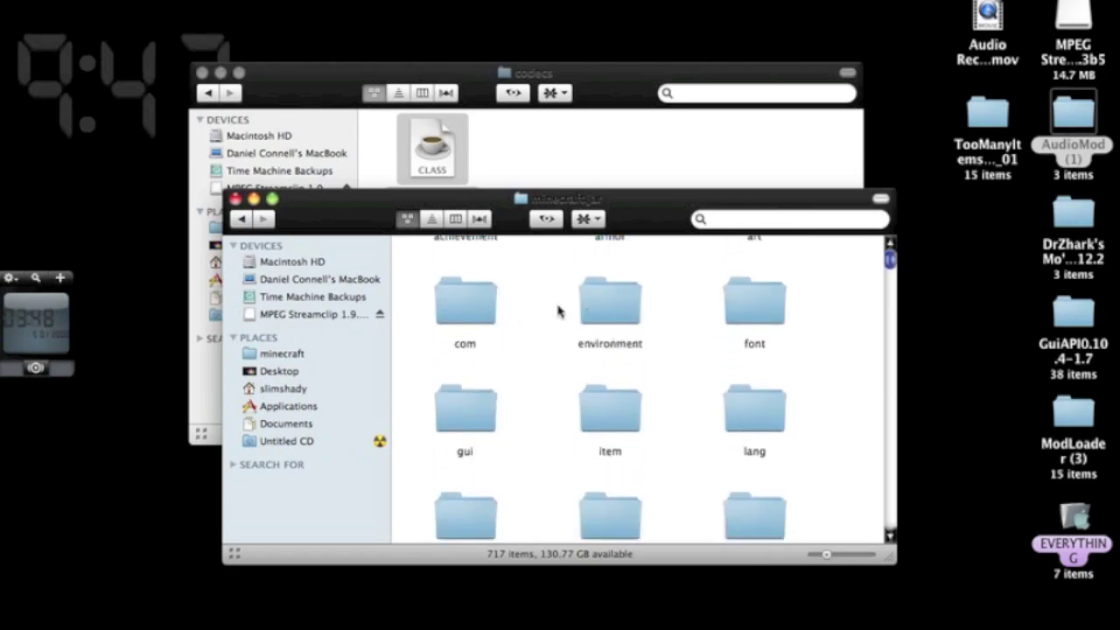
pyautogui.scroll(-1, 559, 310)
pyautogui.scroll(-4, 557, 308)
pyautogui.scroll(-4, 569, 328)
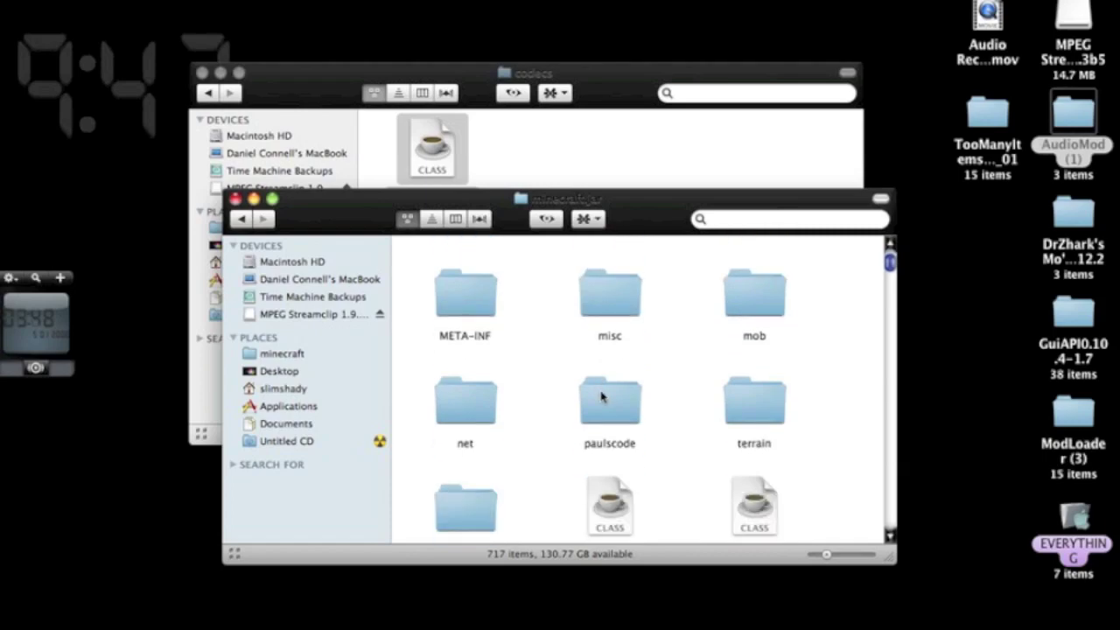
# Step: Open minecraft.jar's paulscode/sound/codecs folder, holding CodecJOrbis and CodecWav, for CodecIBXM.class
pyautogui.doubleClick(601, 396)
pyautogui.doubleClick(451, 278)
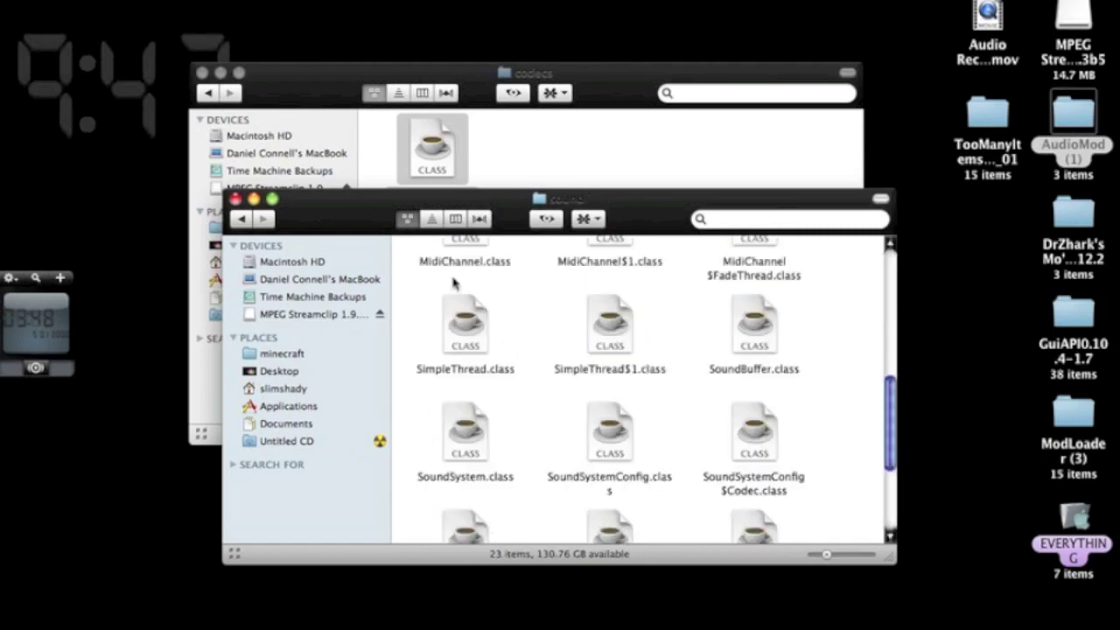
pyautogui.scroll(1, 517, 345)
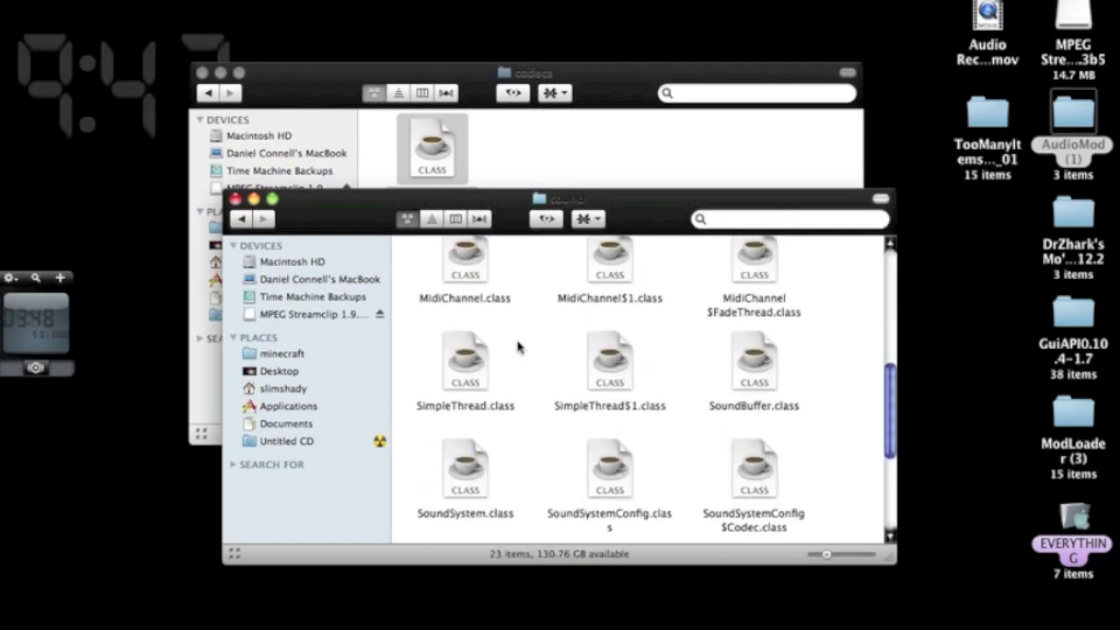
pyautogui.scroll(5, 517, 347)
pyautogui.scroll(3, 517, 346)
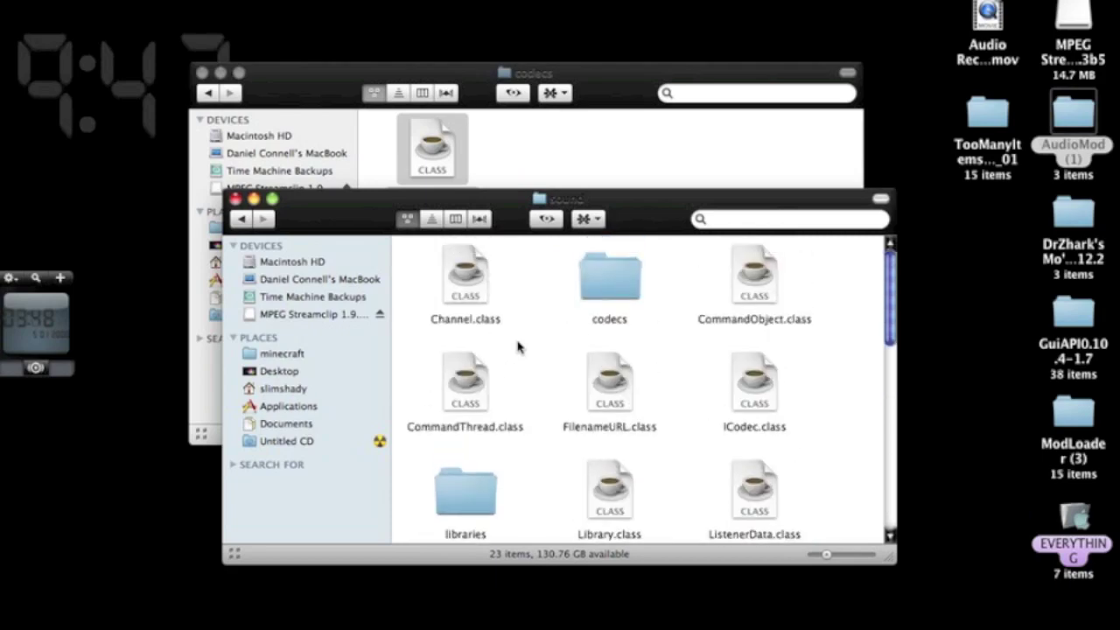
pyautogui.click(599, 287)
pyautogui.doubleClick(599, 287)
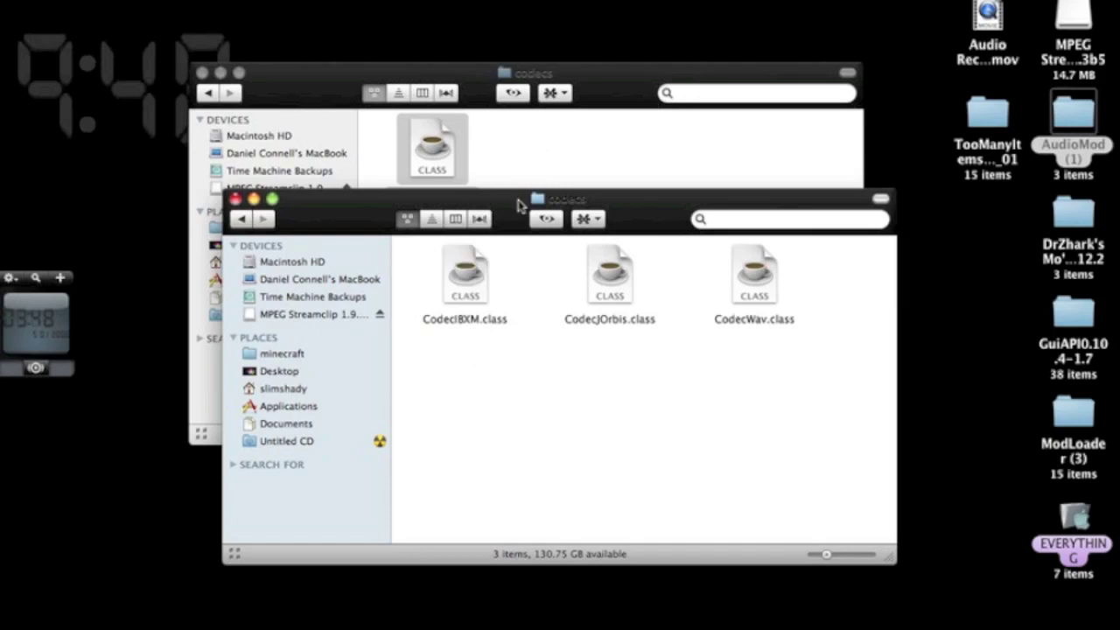
# Step: Take the AudioMod (1) window back to its top level and select the ibxm folder
pyautogui.click(508, 168)
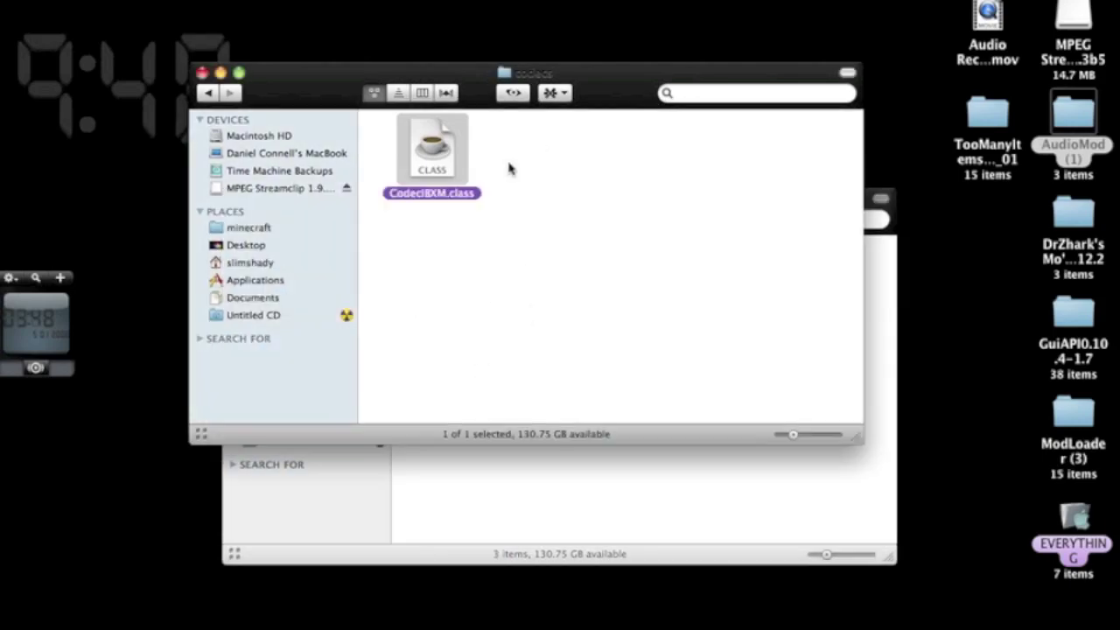
pyautogui.press('super+bracketleft')
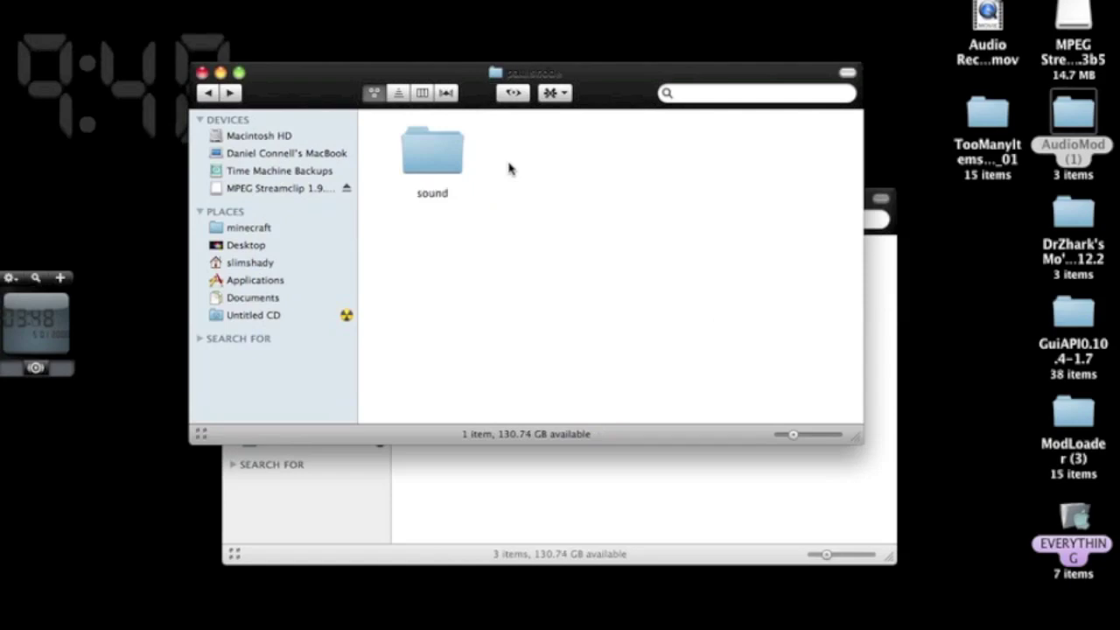
pyautogui.press('super+bracketleft')
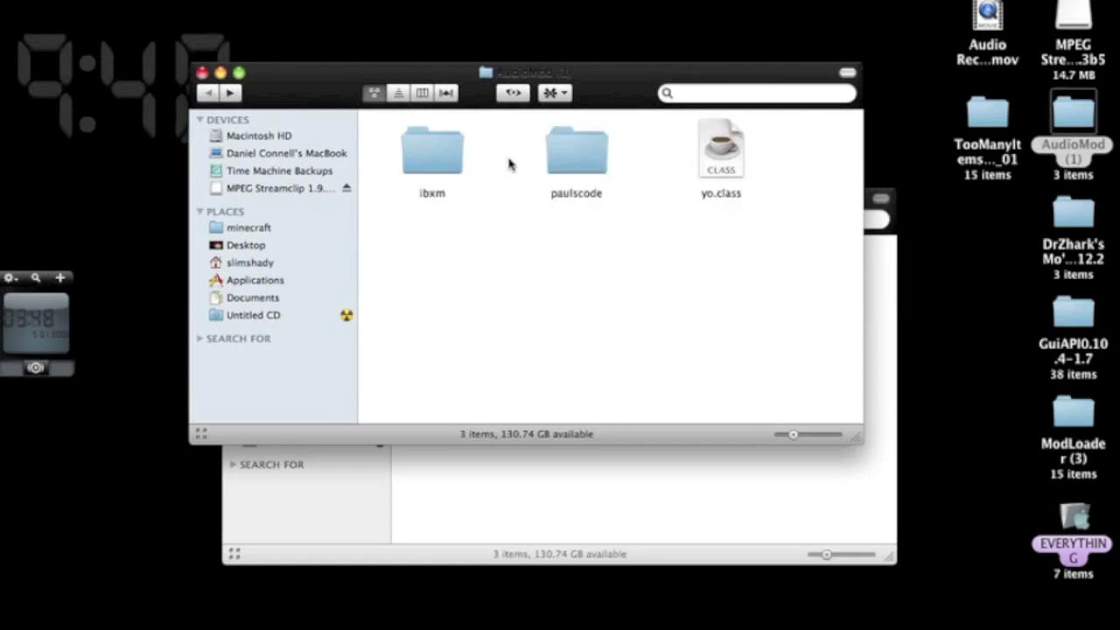
pyautogui.click(428, 155)
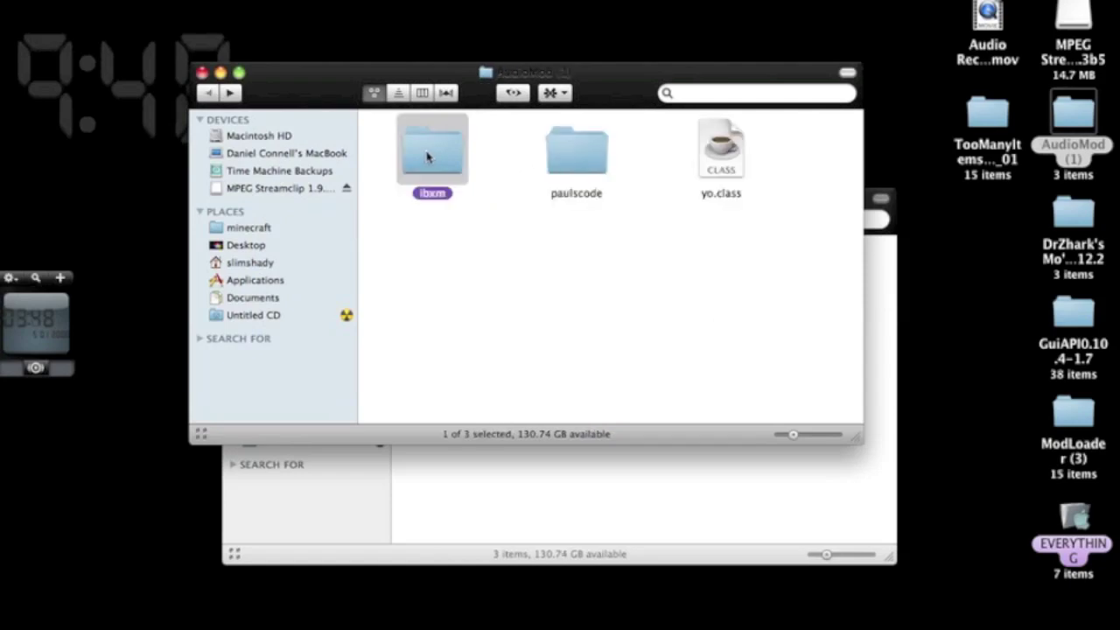
# Step: Put minecraft.jar's window on its sound folder for the ibxm copy, then deselect ibxm
pyautogui.click(570, 477)
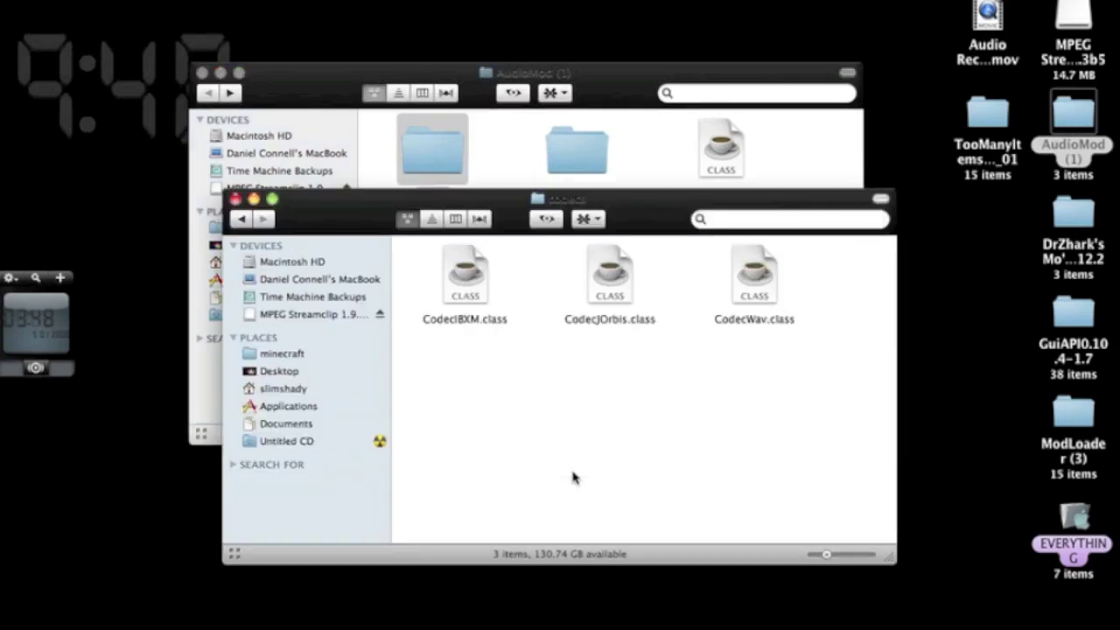
pyautogui.press('super+bracketleft')
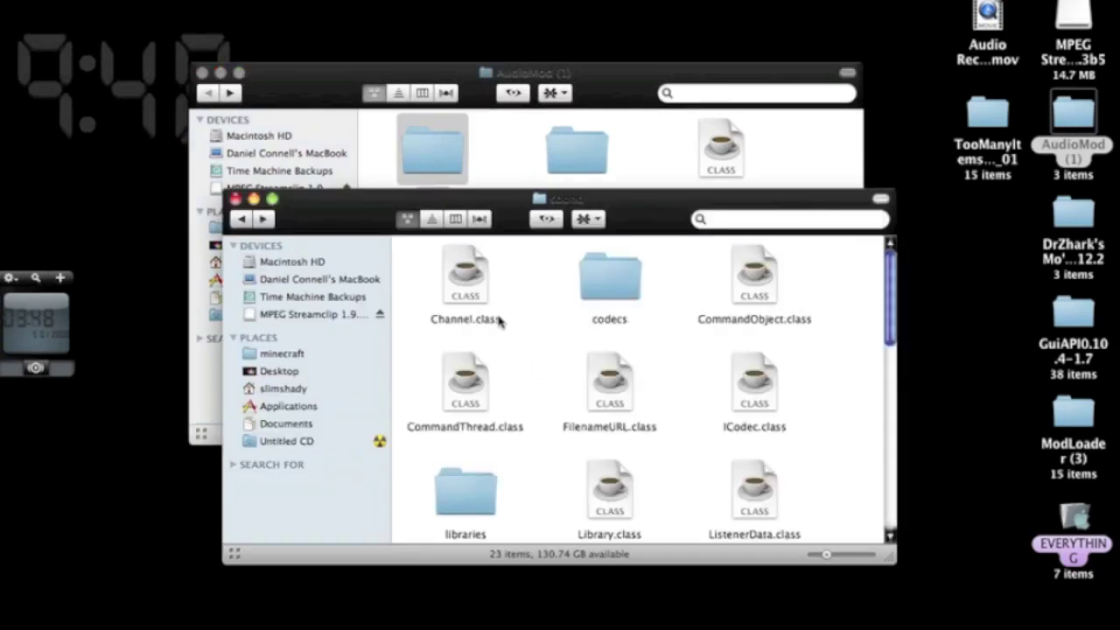
pyautogui.press('super+bracketleft')
pyautogui.press('super+bracketright')
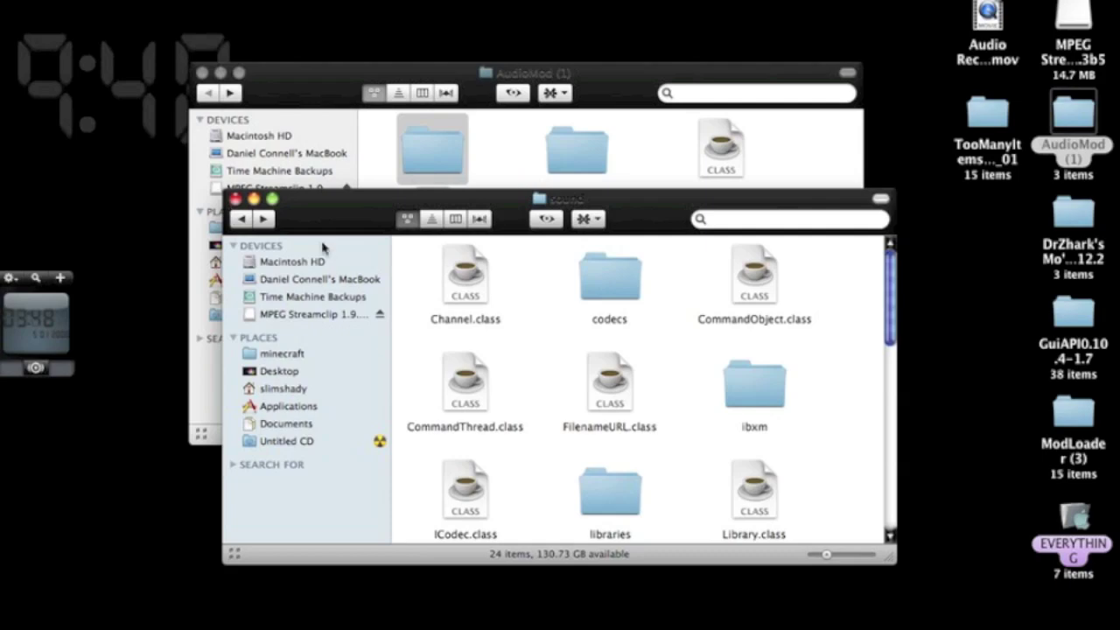
pyautogui.click(518, 150)
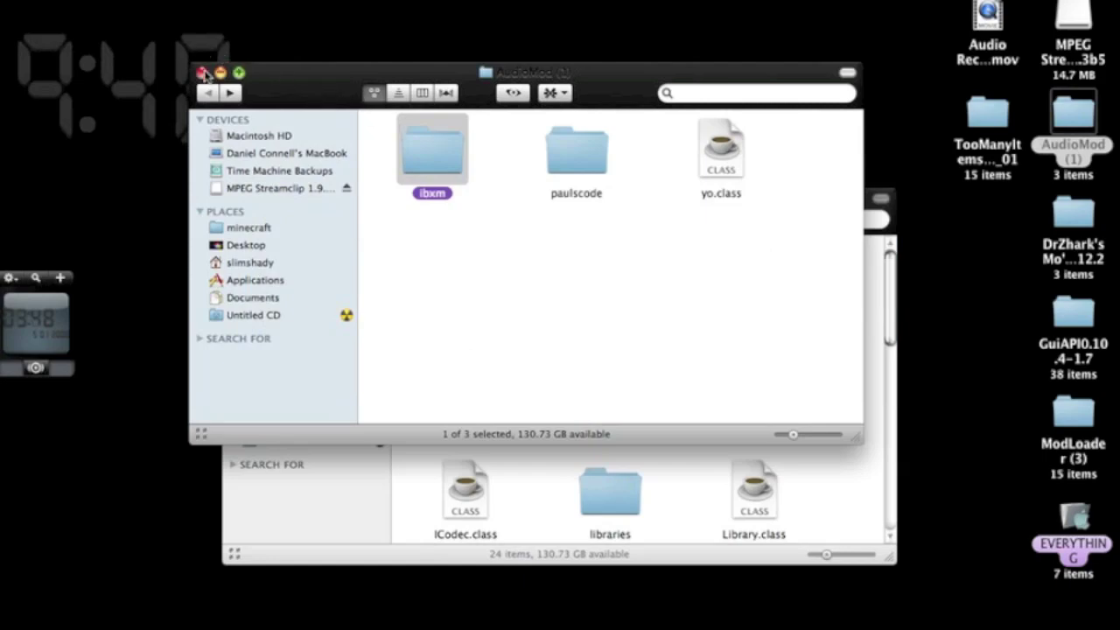
pyautogui.click(493, 255)
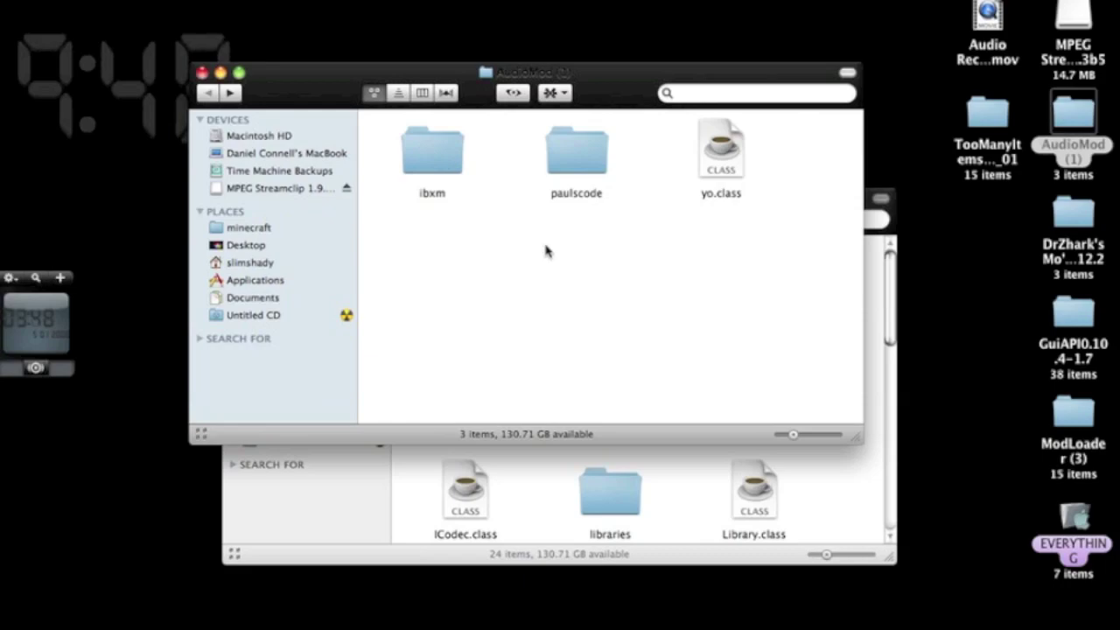
# Step: Close the AudioMod window, open GuiAPI and select all 38 of its files
pyautogui.click(202, 73)
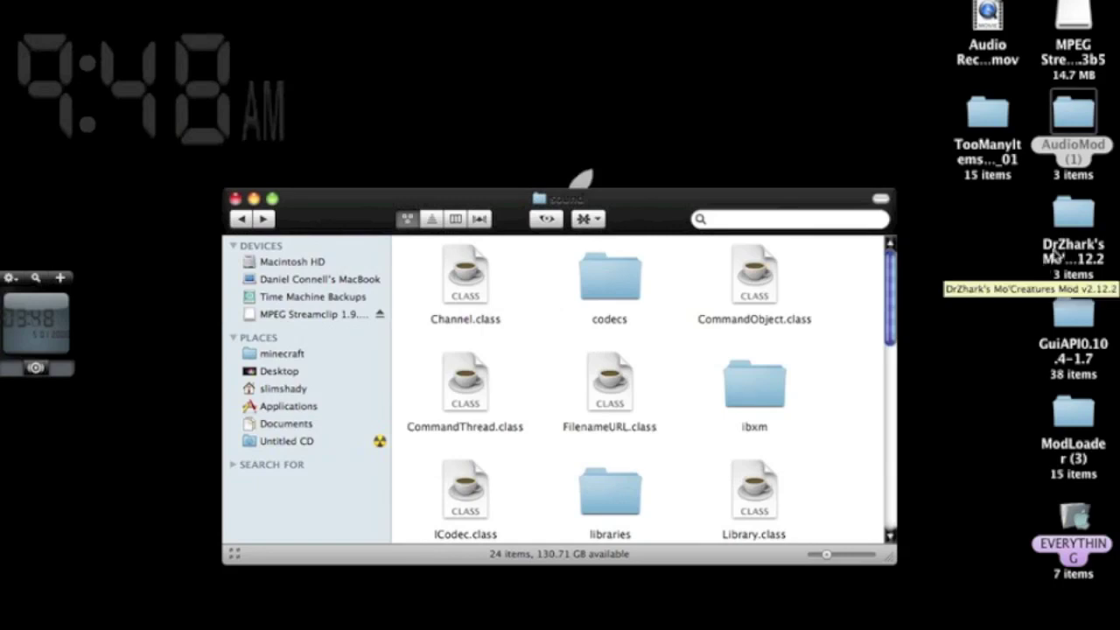
pyautogui.doubleClick(1074, 322)
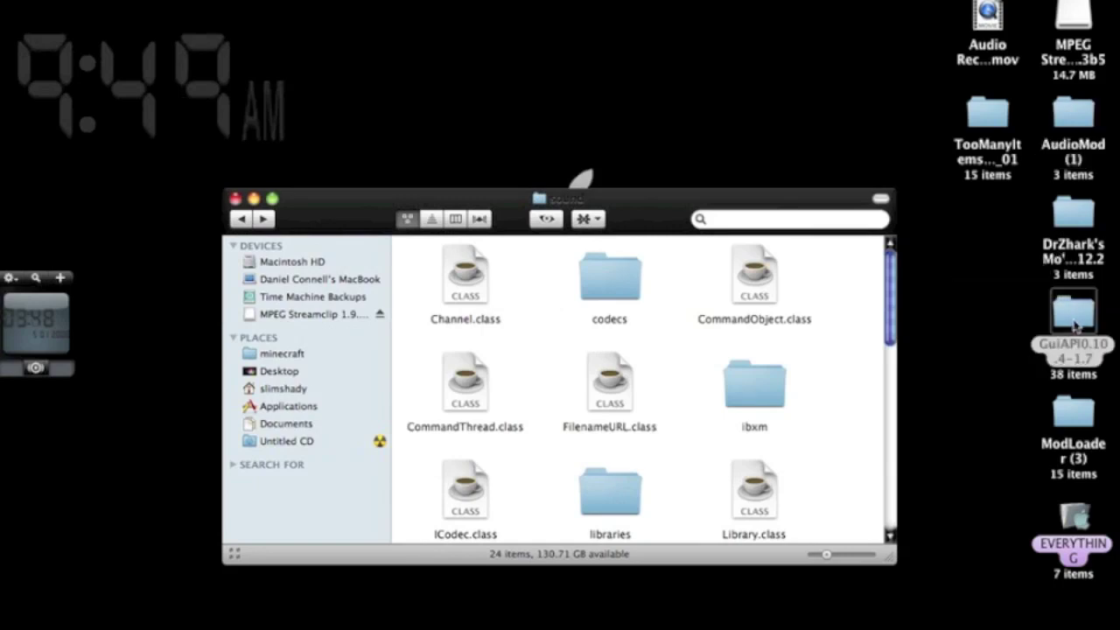
pyautogui.scroll(10, 735, 382)
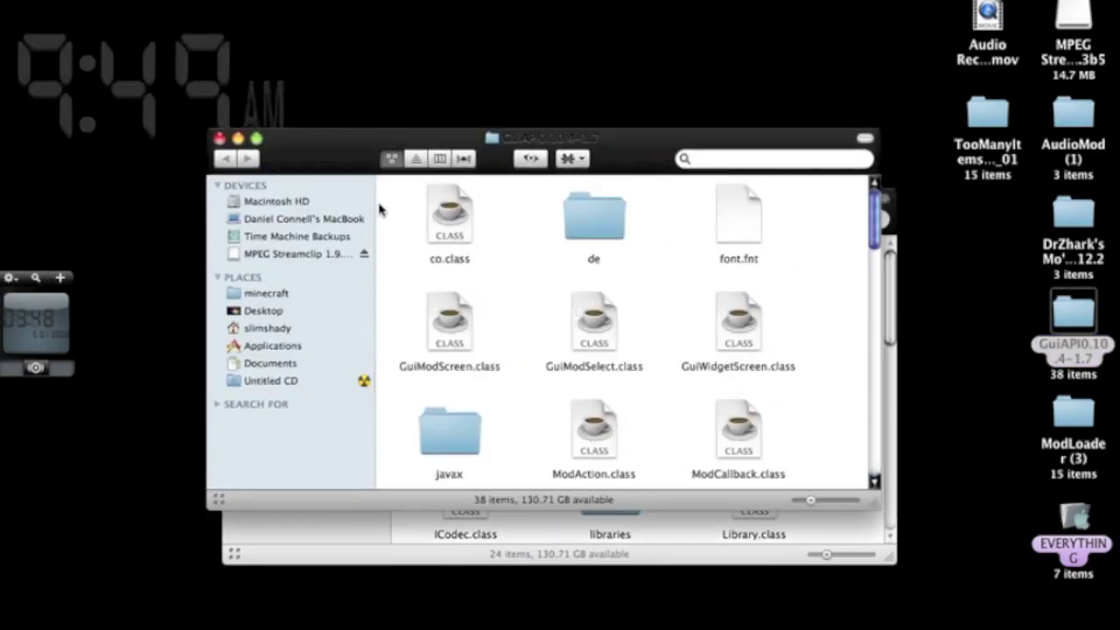
pyautogui.moveTo(379, 208); pyautogui.dragTo(880, 625)
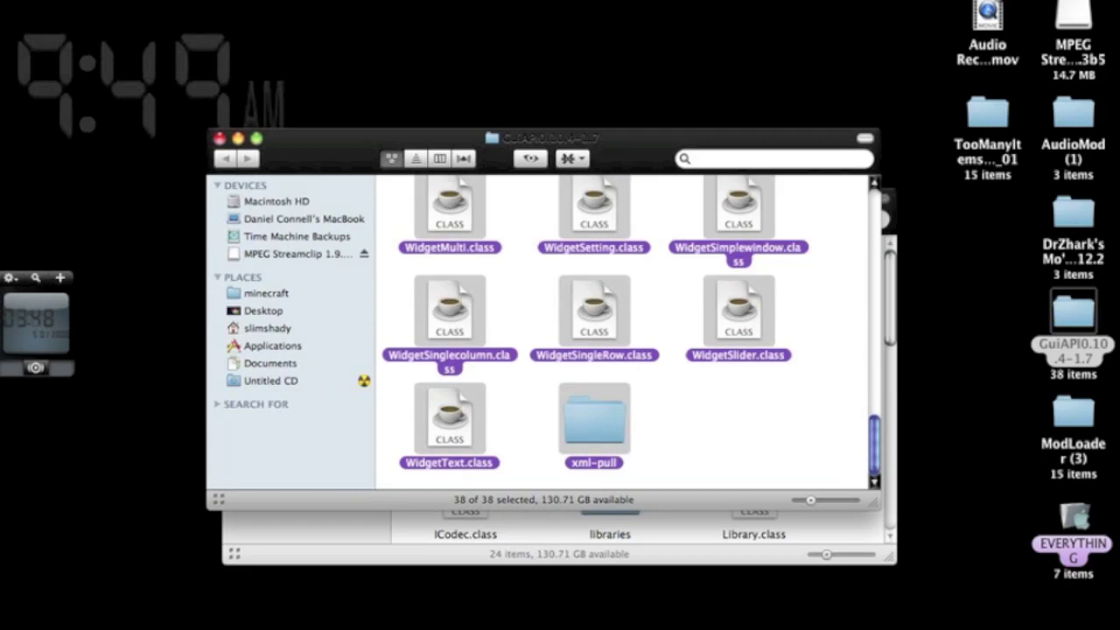
# Step: Drop the GuiAPI files into minecraft.jar's top level, replacing existing files (754 items)
pyautogui.click(663, 543)
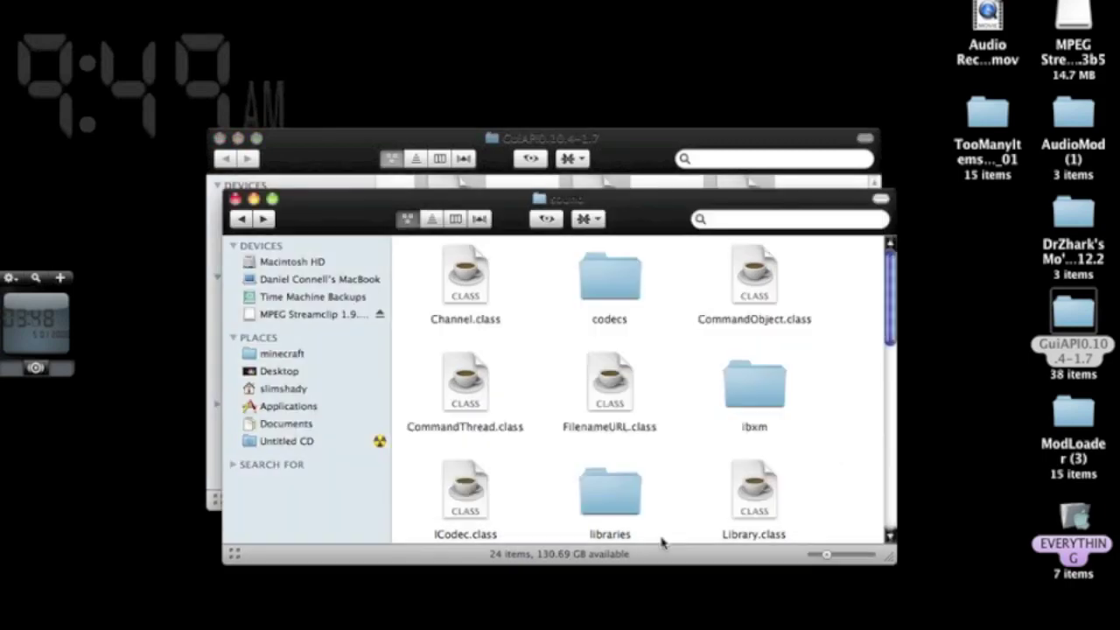
pyautogui.press('super+Up')
pyautogui.press('super+Up')
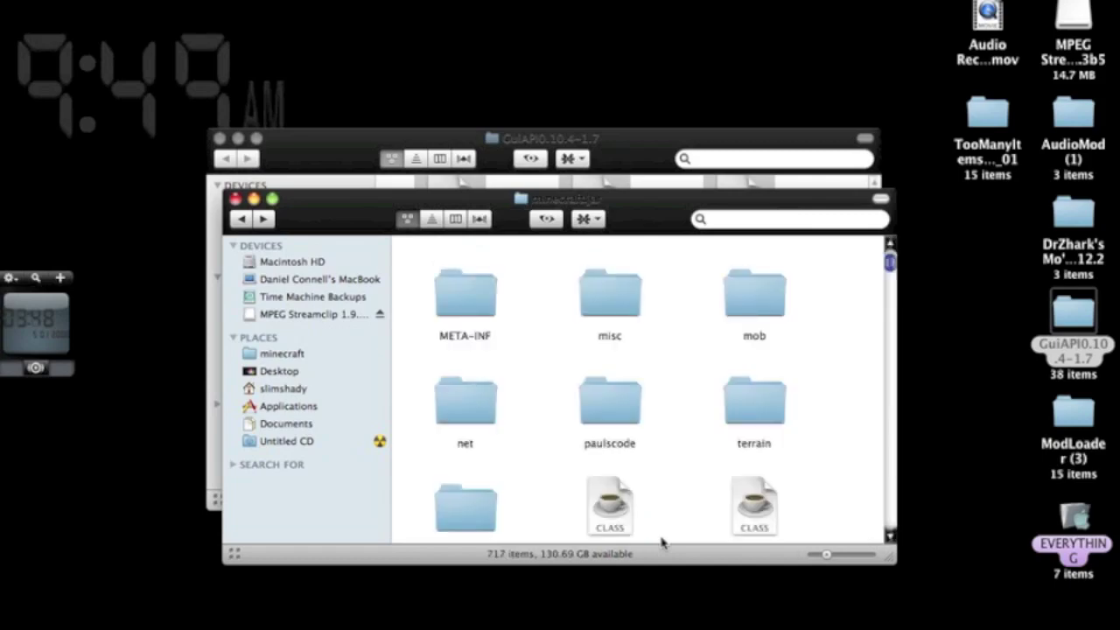
pyautogui.moveTo(663, 544); pyautogui.dragTo(662, 544)
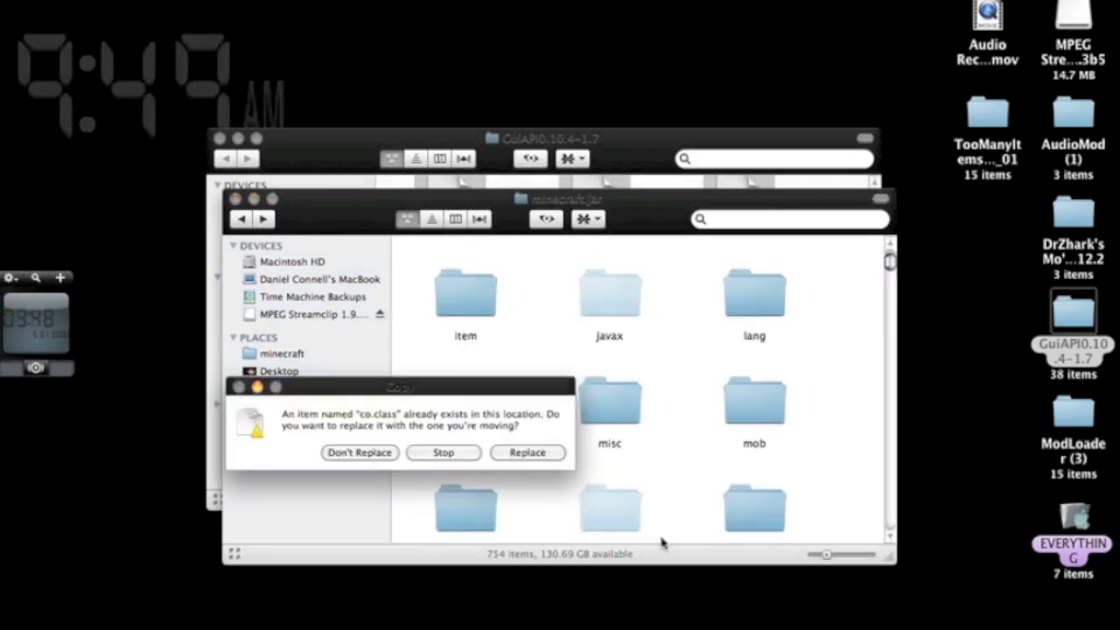
pyautogui.click(527, 452)
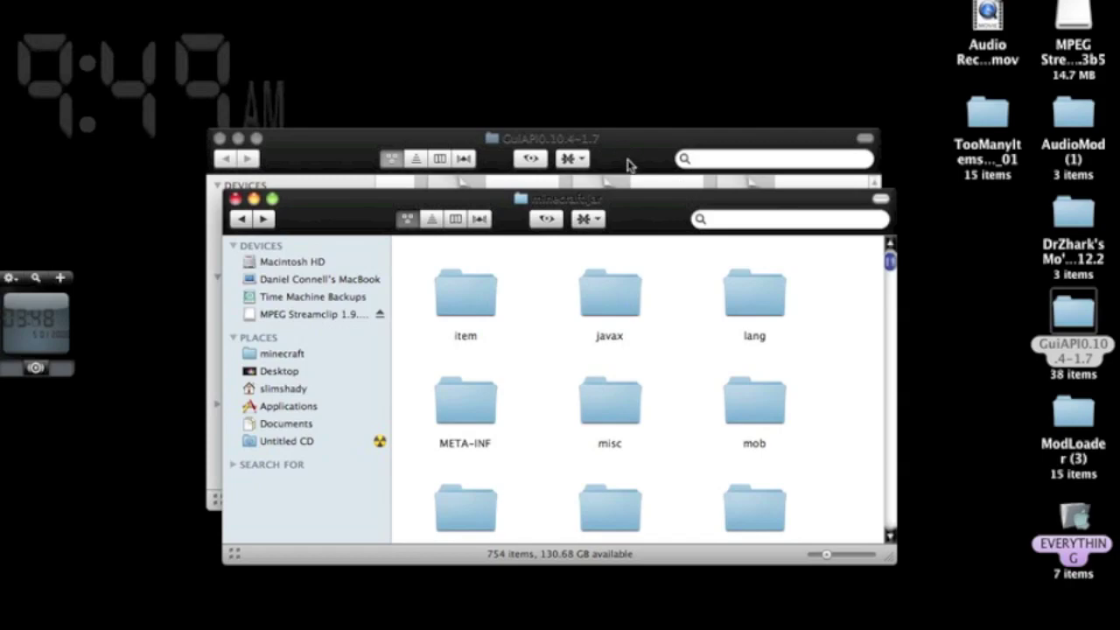
# Step: Open the DrZhark's Mo'Creatures Mod folder and move the other window up to bin
pyautogui.doubleClick(1075, 217)
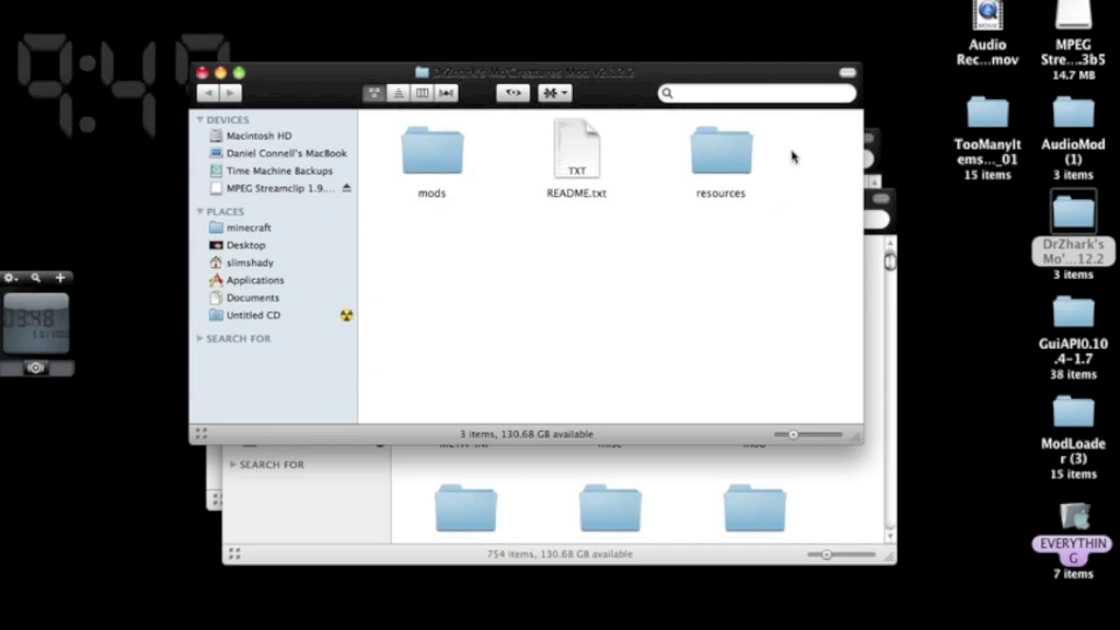
pyautogui.click(553, 516)
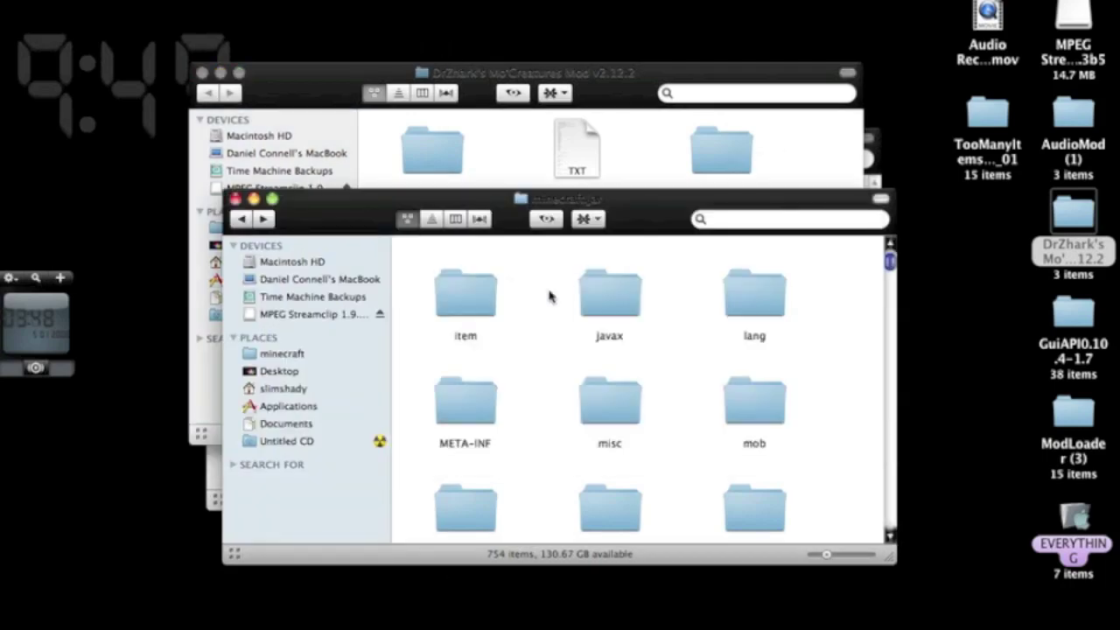
pyautogui.press('super+Up')
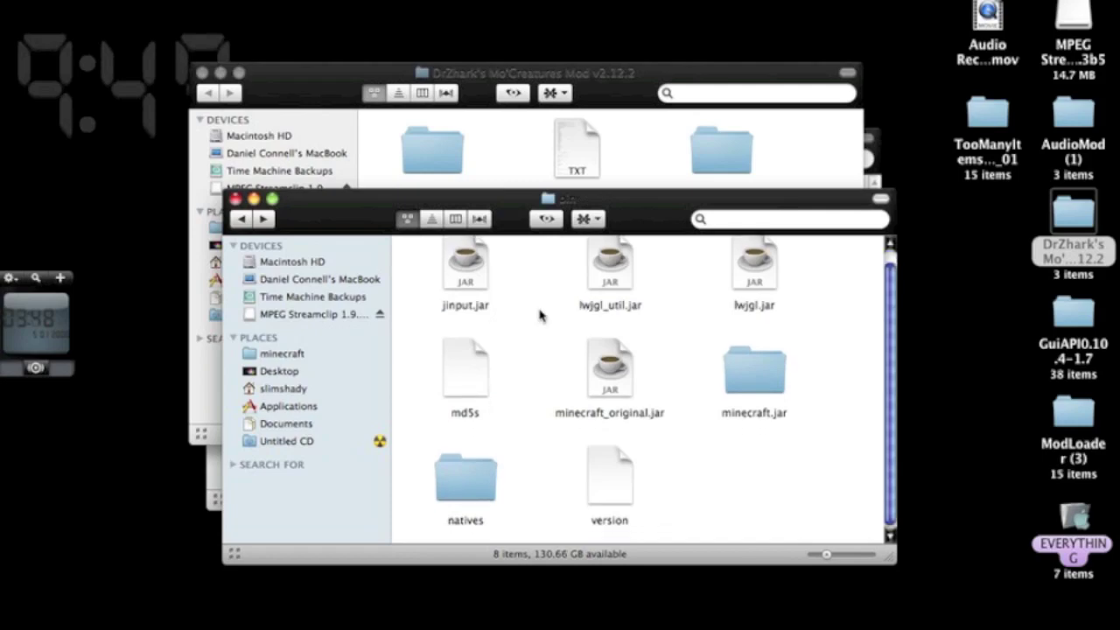
# Step: Go up to minecraft, open mods, and move all six old mod items to the Trash
pyautogui.press('super+Up')
pyautogui.scroll(-2, 529, 330)
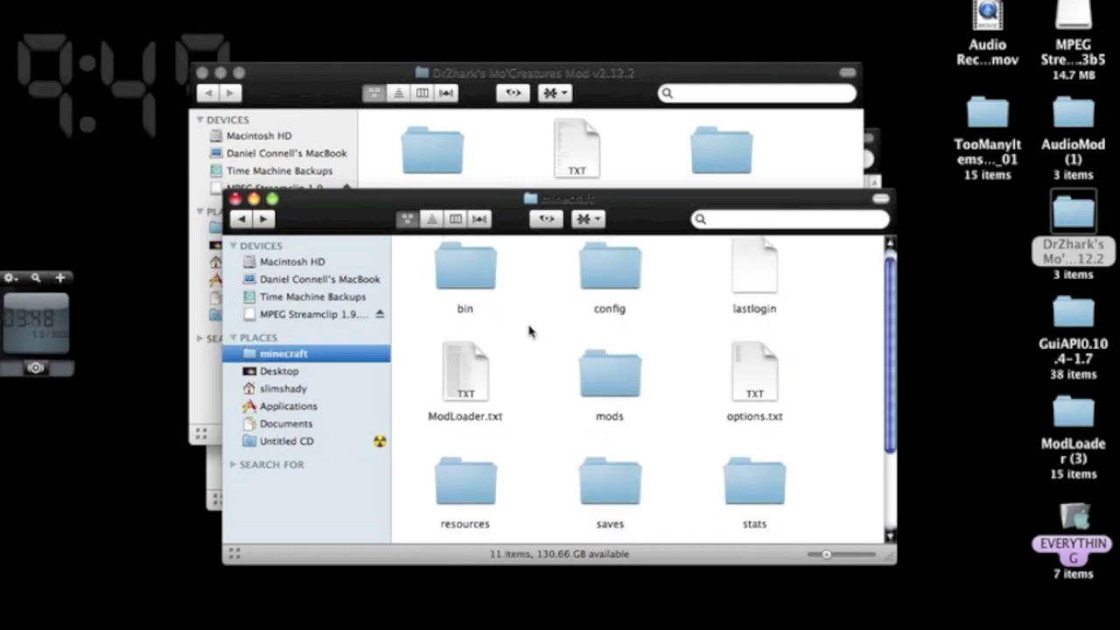
pyautogui.doubleClick(627, 376)
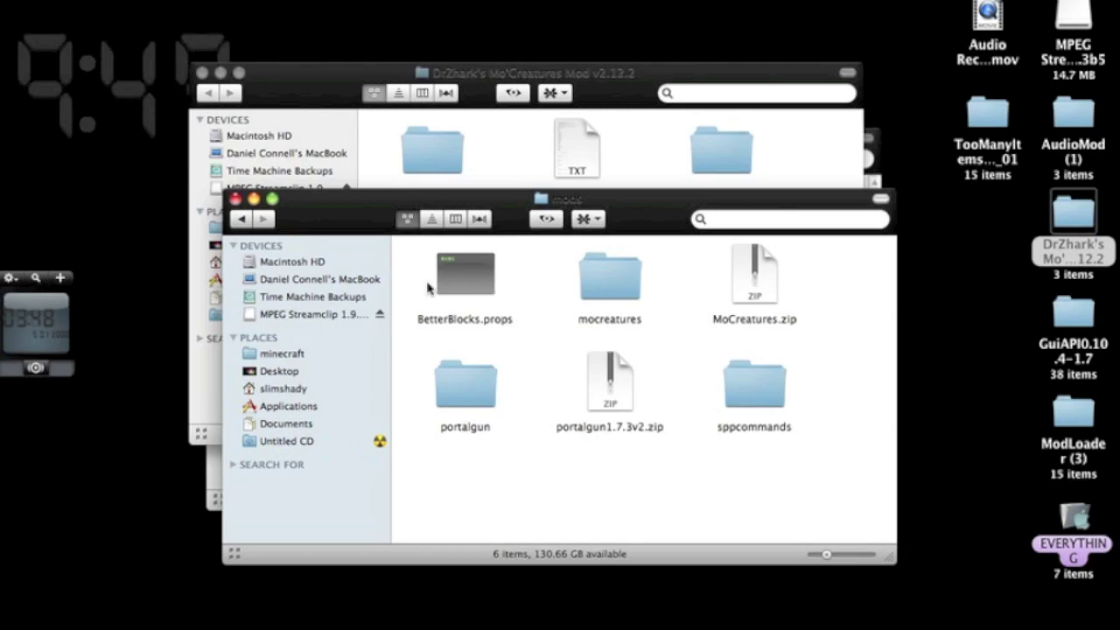
pyautogui.moveTo(412, 276); pyautogui.dragTo(878, 405)
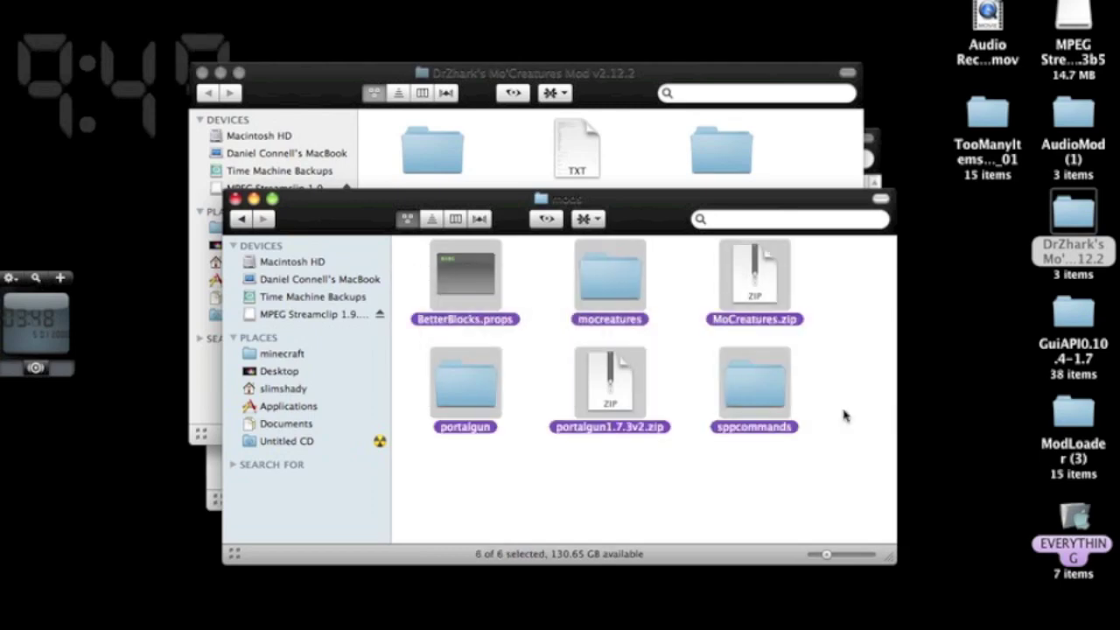
pyautogui.rightClick(756, 411)
pyautogui.click(803, 396)
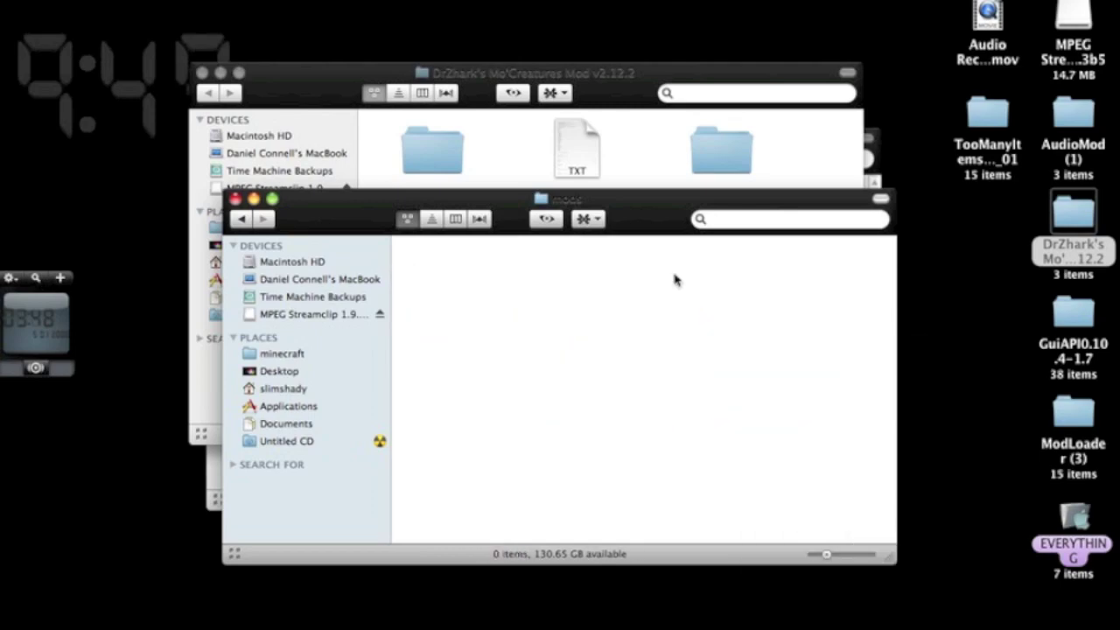
pyautogui.click(485, 176)
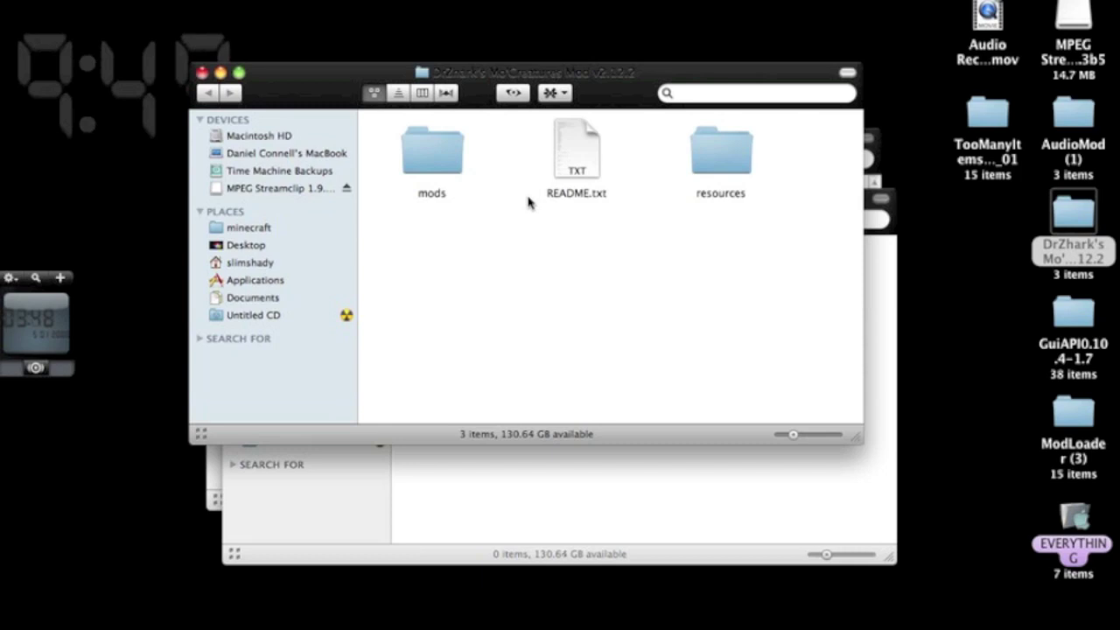
# Step: Drag MoCreatures.zip from the download's mods folder into the empty minecraft mods folder
pyautogui.doubleClick(441, 144)
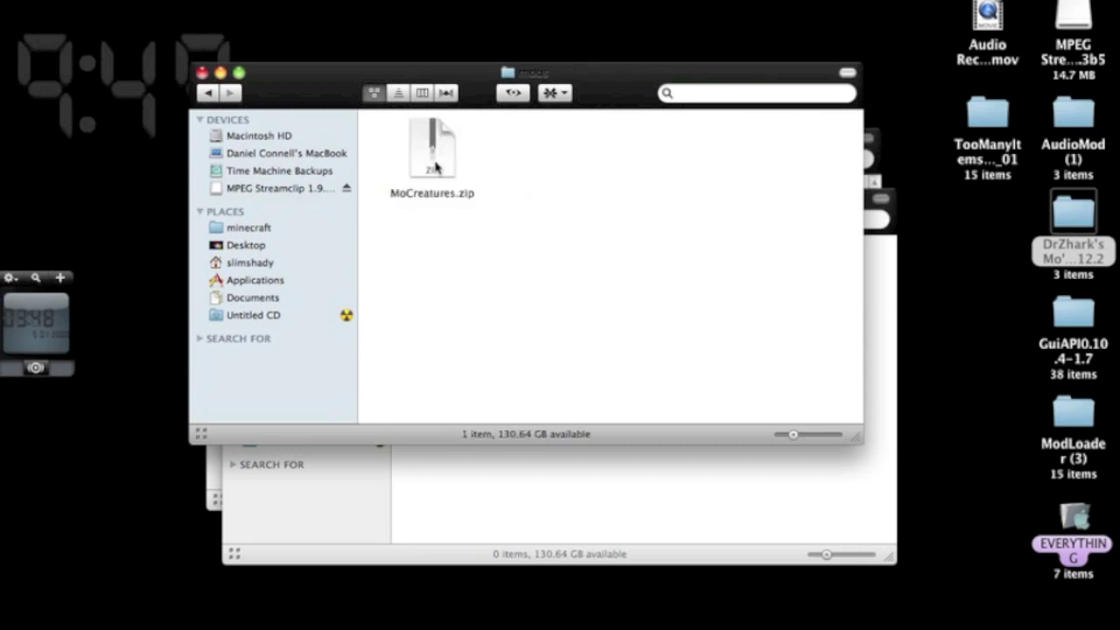
pyautogui.click(436, 166)
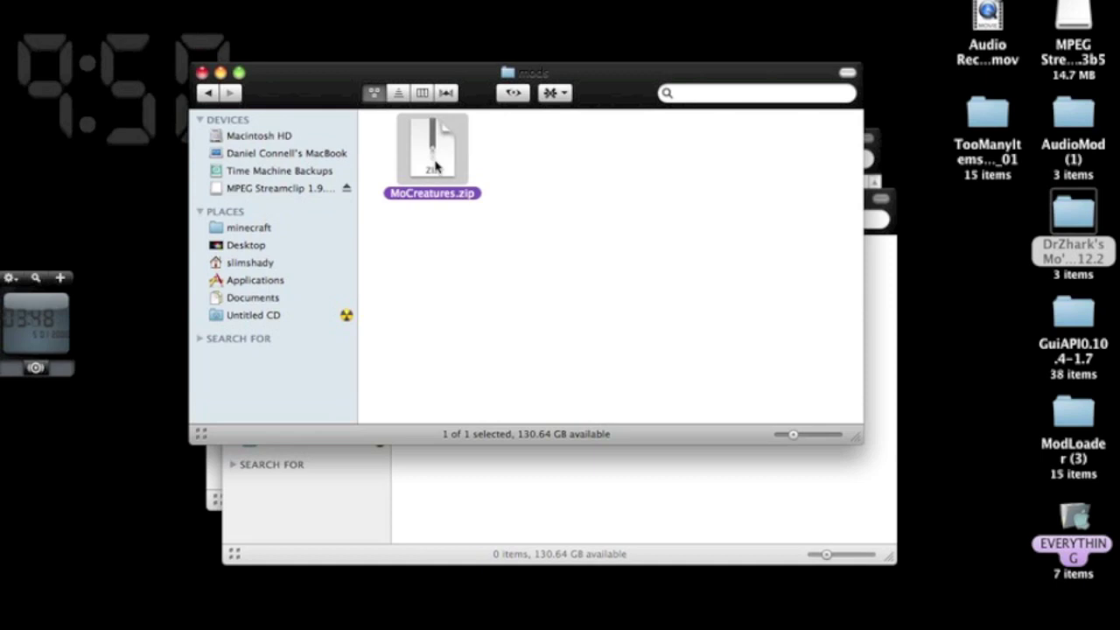
pyautogui.click(440, 485)
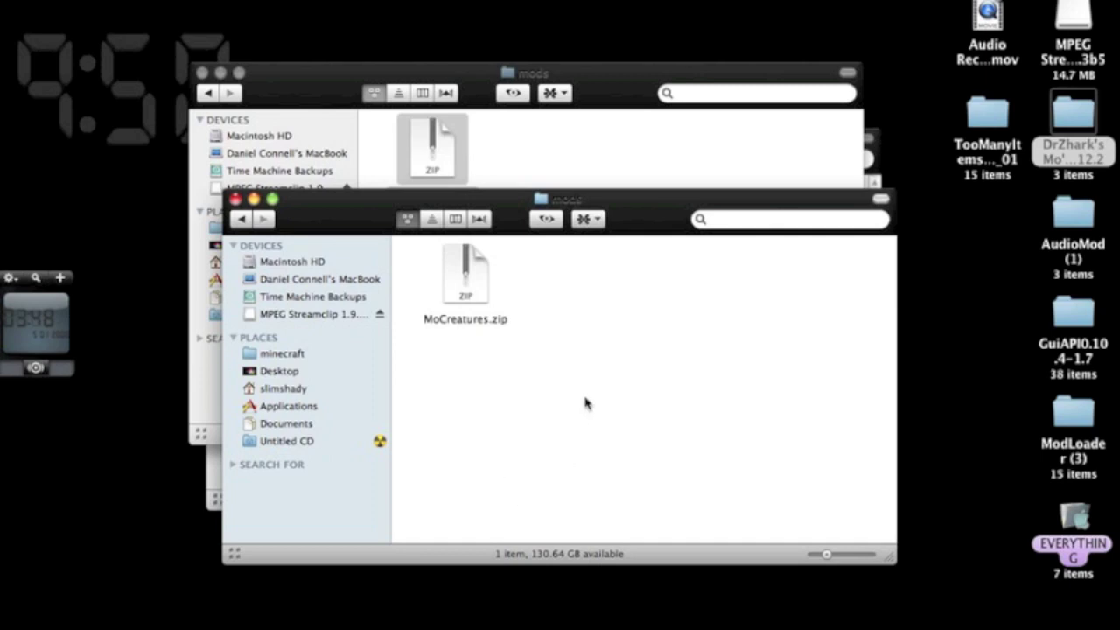
pyautogui.click(506, 144)
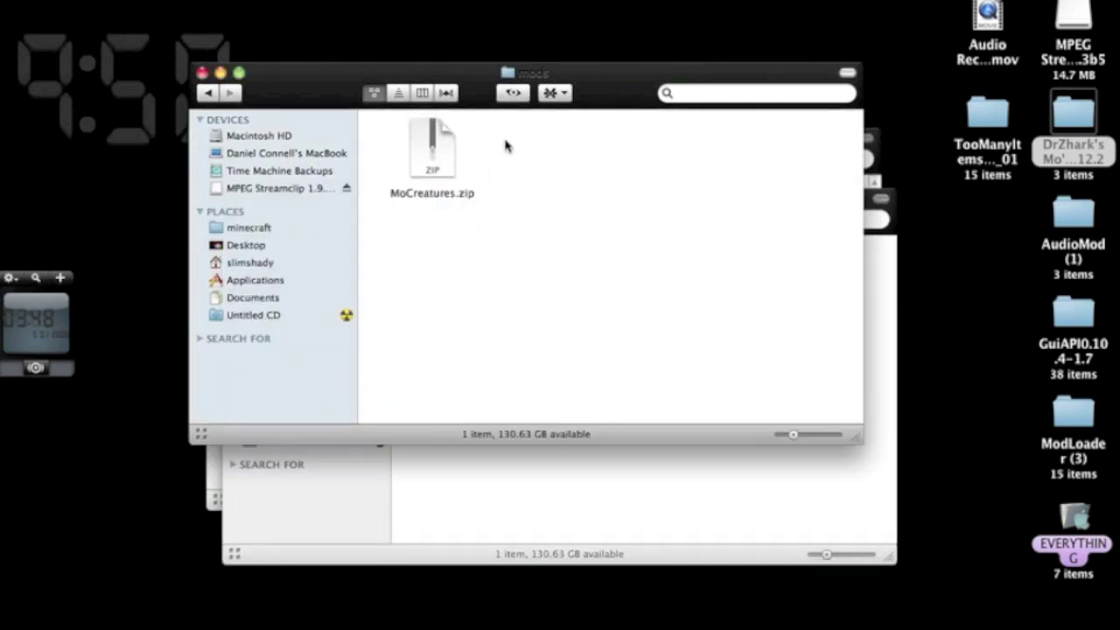
pyautogui.press('super+bracketleft')
# Step: Open the download's resources/mod/sound folder and select all 168 sound files
pyautogui.doubleClick(709, 151)
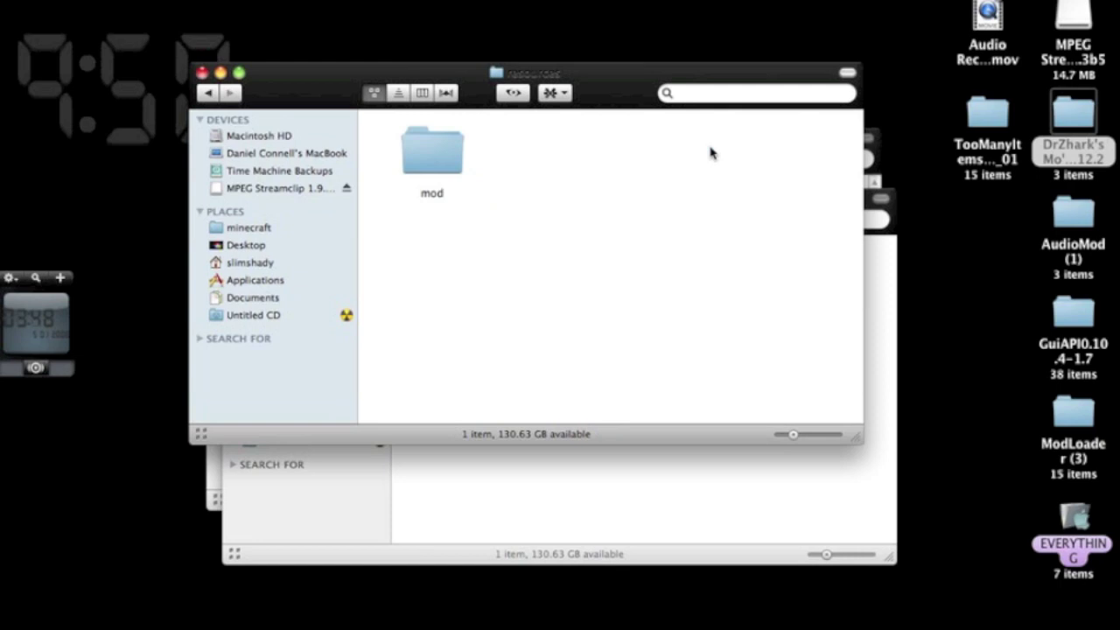
pyautogui.doubleClick(451, 149)
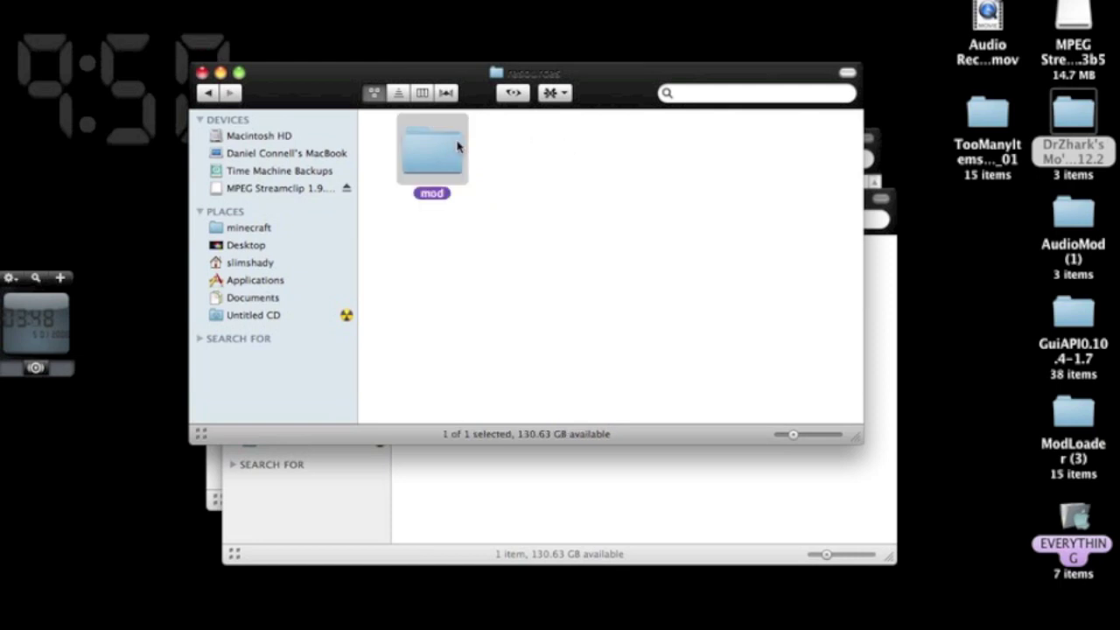
pyautogui.doubleClick(455, 148)
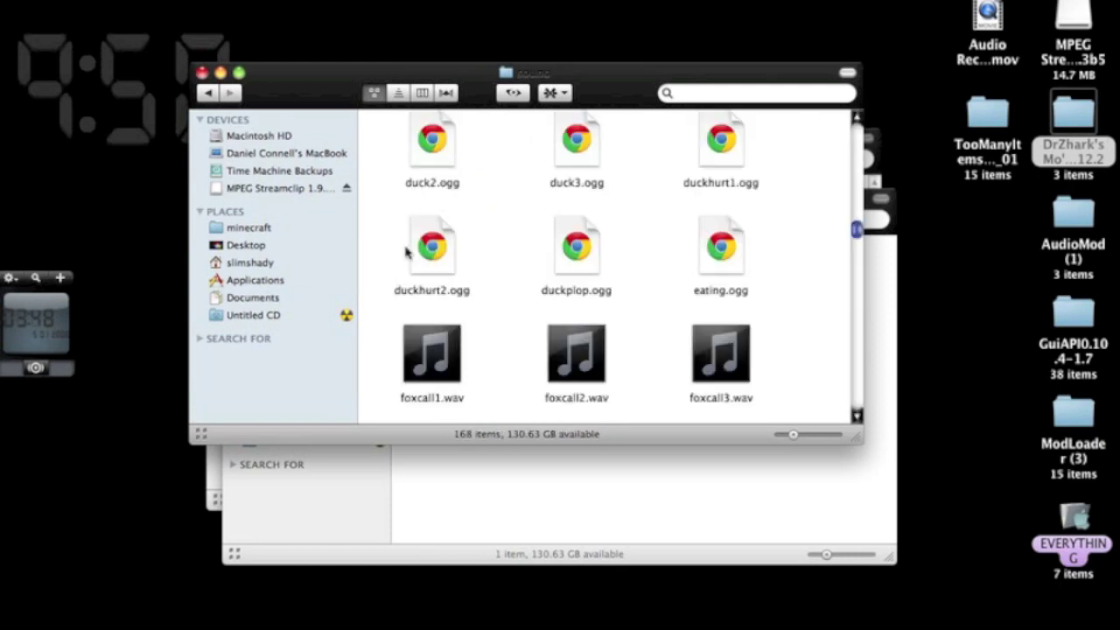
pyautogui.scroll(5, 377, 322)
pyautogui.scroll(5, 374, 320)
pyautogui.moveTo(386, 151); pyautogui.dragTo(813, 455)
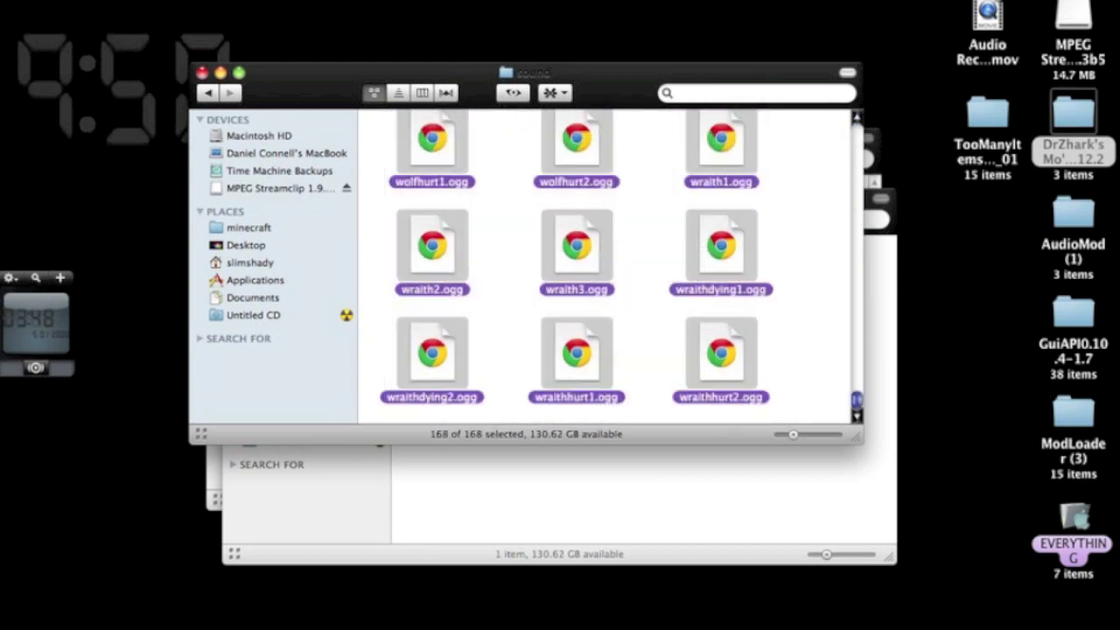
pyautogui.click(457, 508)
# Step: Navigate the other window to minecraft's resources/mod/sound folder
pyautogui.press('super+Up')
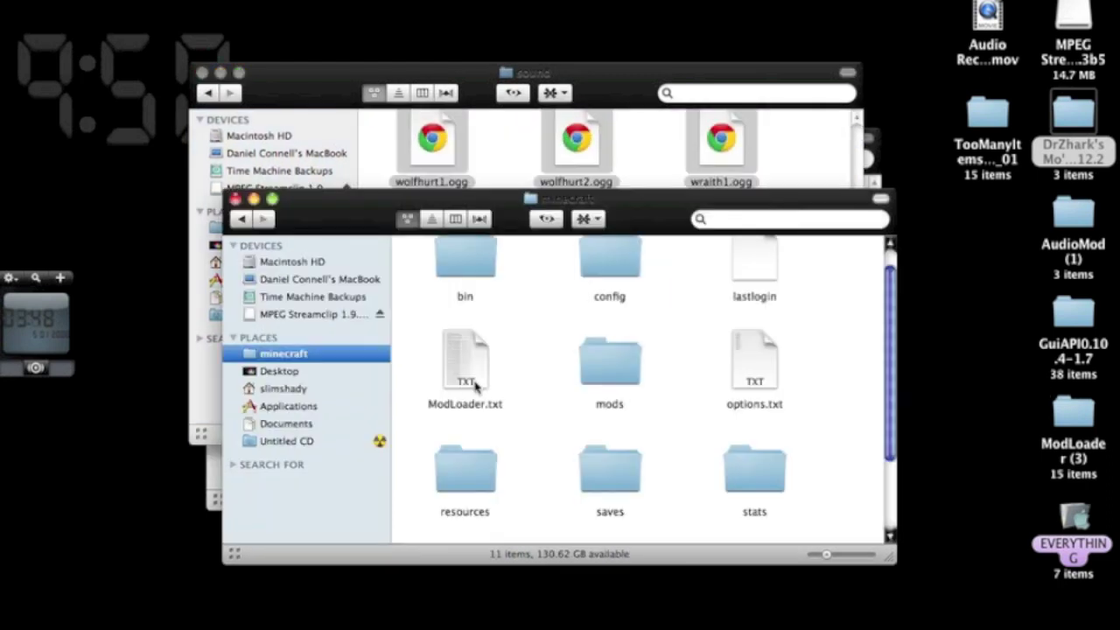
pyautogui.scroll(2, 475, 385)
pyautogui.scroll(-5, 475, 385)
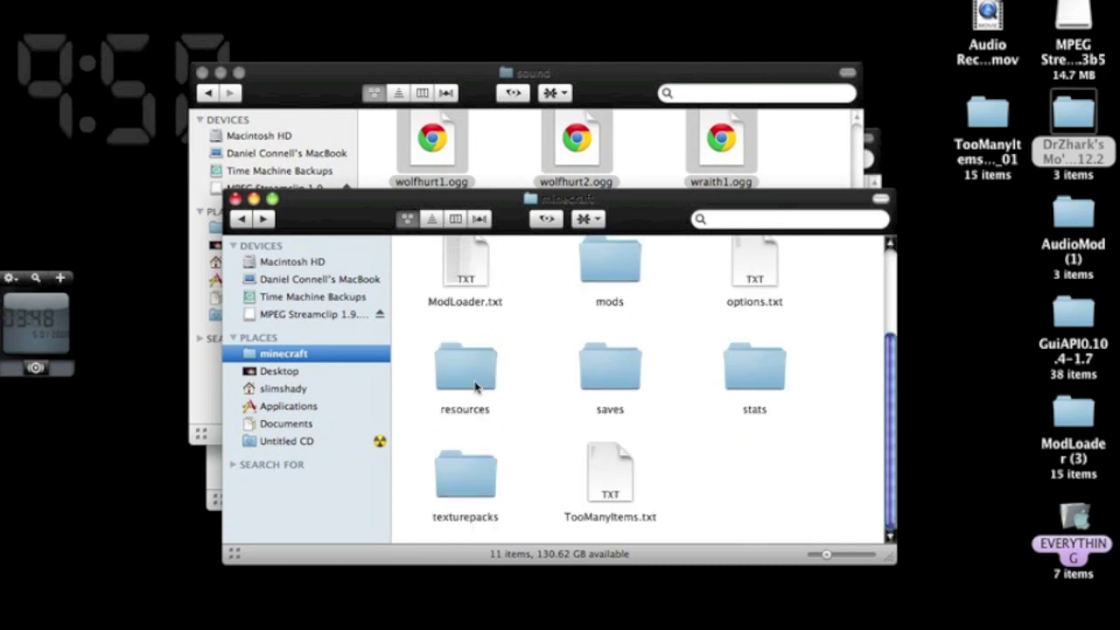
pyautogui.doubleClick(470, 367)
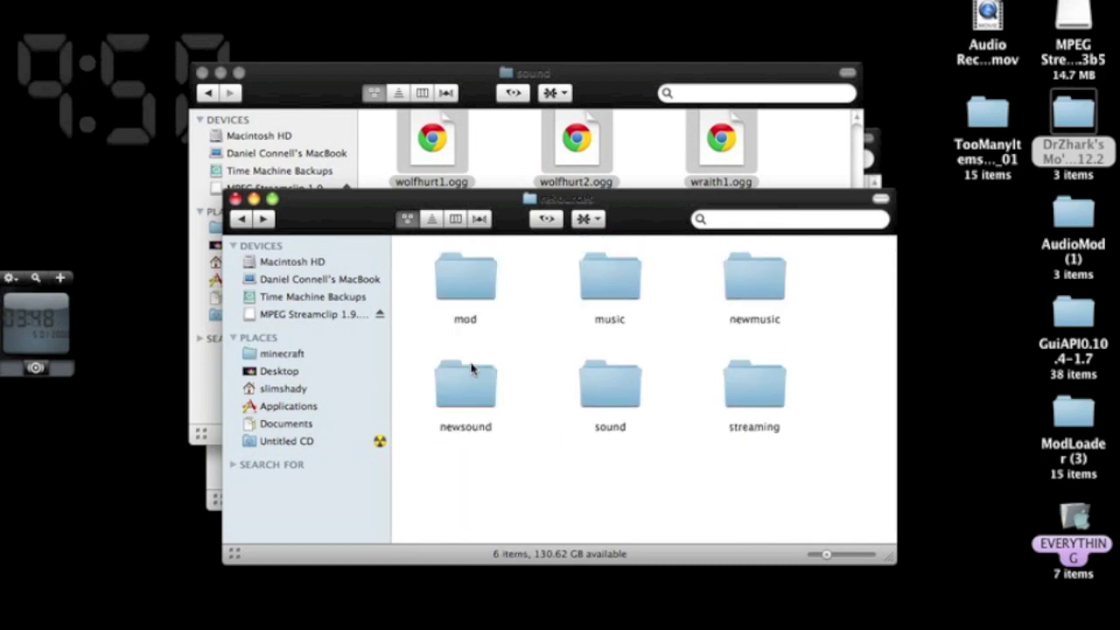
pyautogui.doubleClick(470, 292)
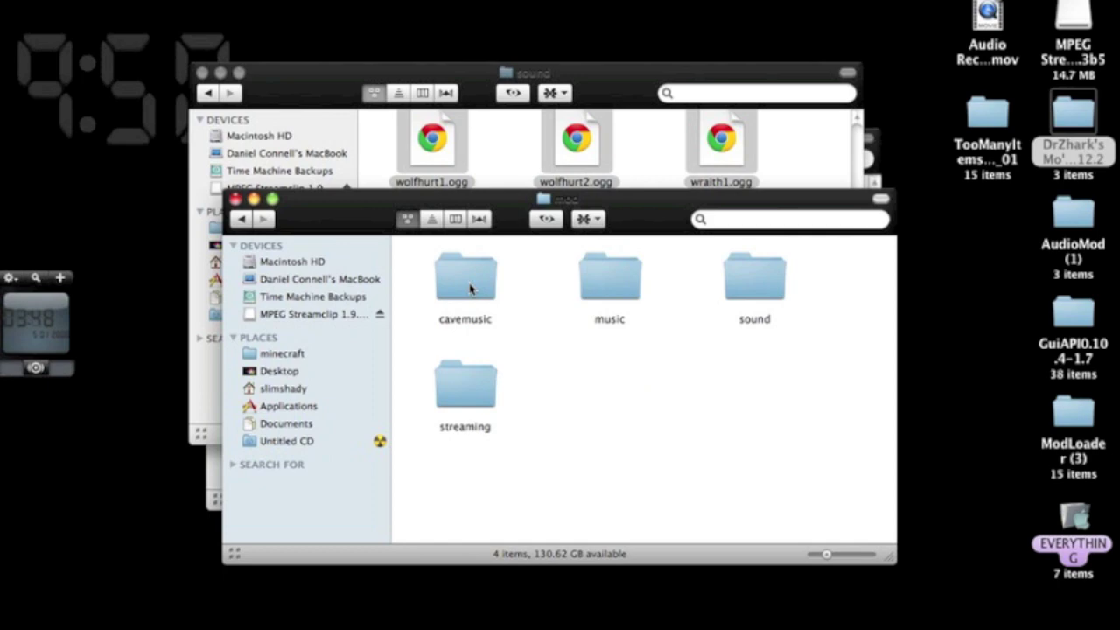
pyautogui.doubleClick(749, 289)
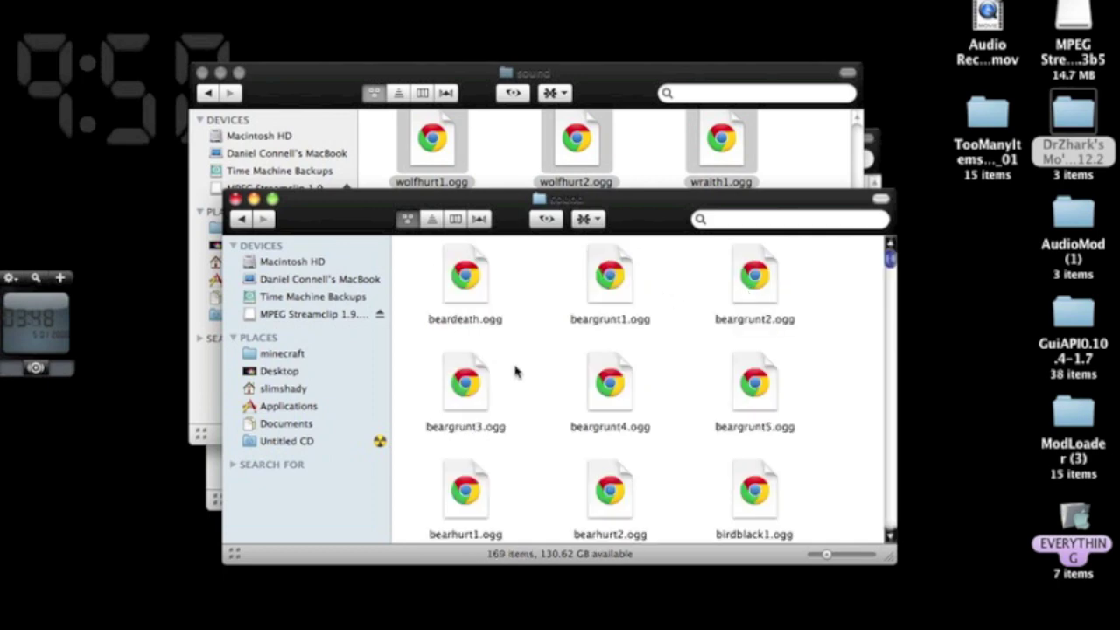
# Step: Drag the Mo'Creatures .ogg files in, replacing duplicates like beardeath.ogg for all (169 items)
pyautogui.scroll(-2, 479, 274)
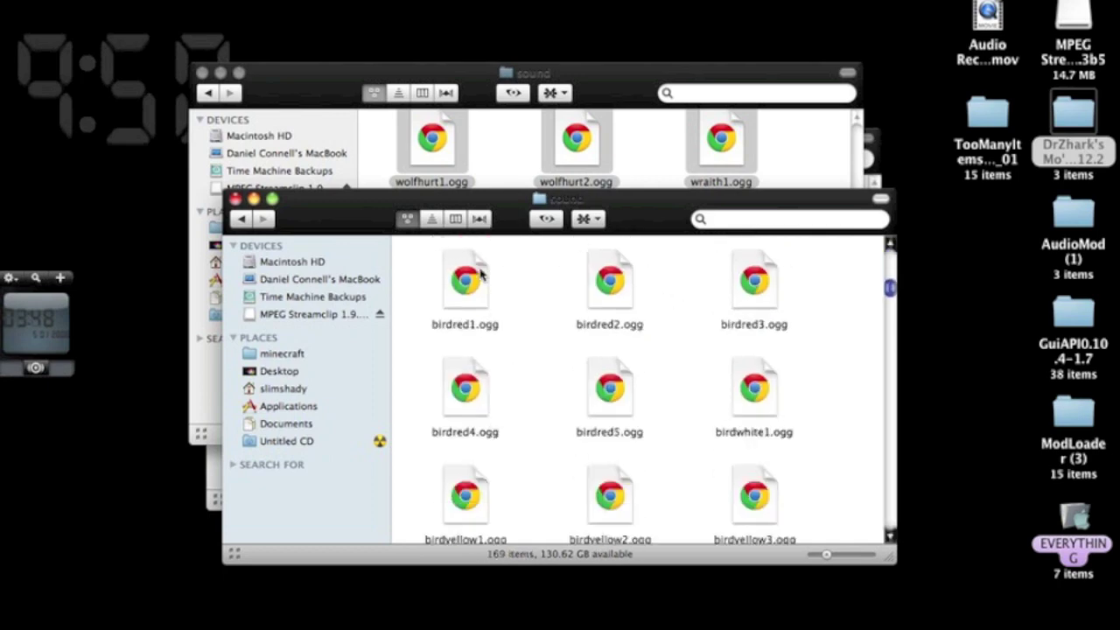
pyautogui.scroll(-20, 479, 274)
pyautogui.scroll(5, 432, 391)
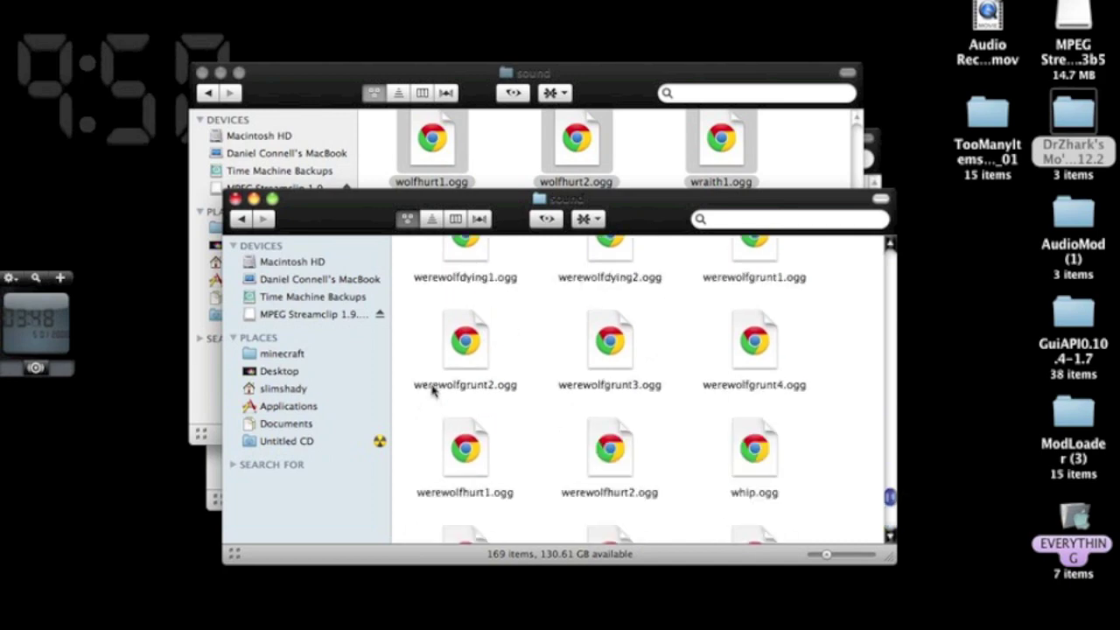
pyautogui.scroll(5, 431, 391)
pyautogui.scroll(5, 431, 391)
pyautogui.scroll(5, 431, 391)
pyautogui.scroll(4, 432, 391)
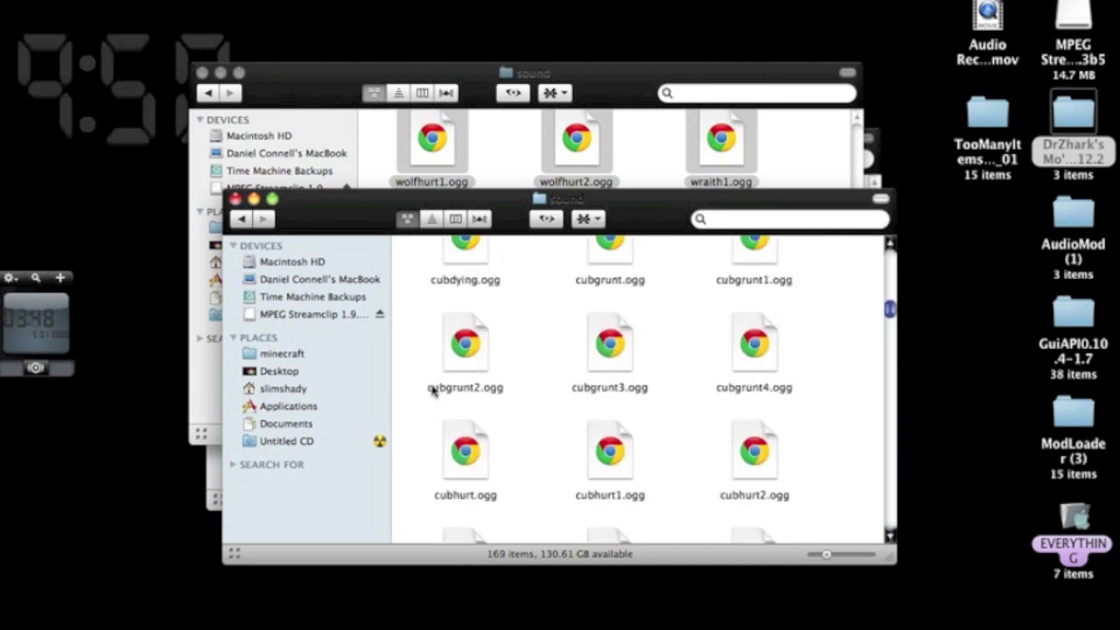
pyautogui.scroll(4, 432, 391)
pyautogui.scroll(2, 432, 391)
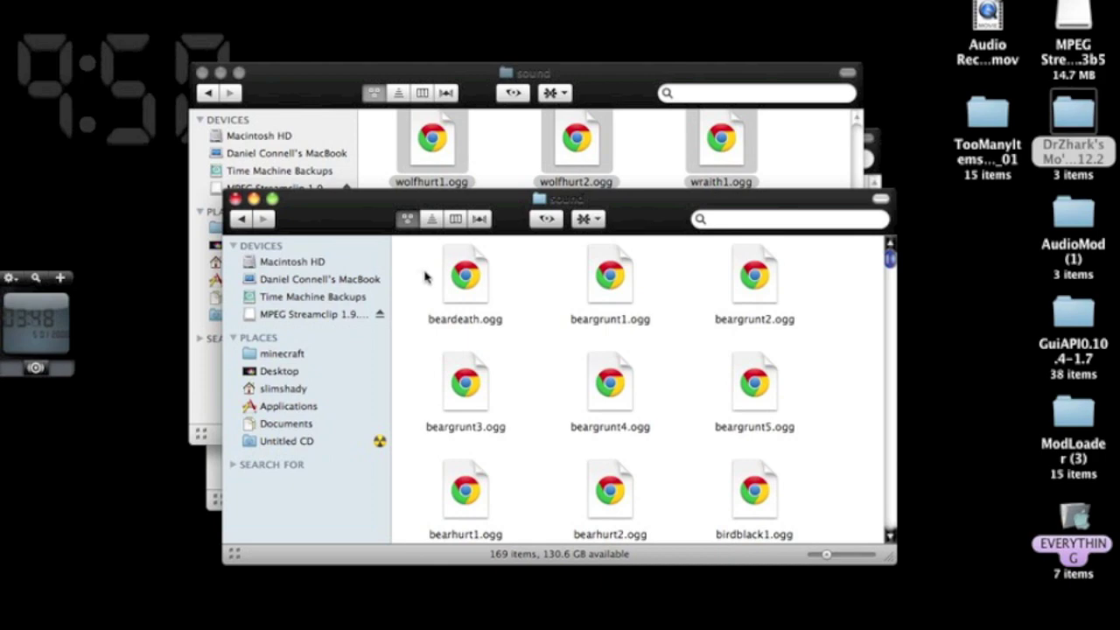
pyautogui.moveTo(427, 277); pyautogui.dragTo(663, 176)
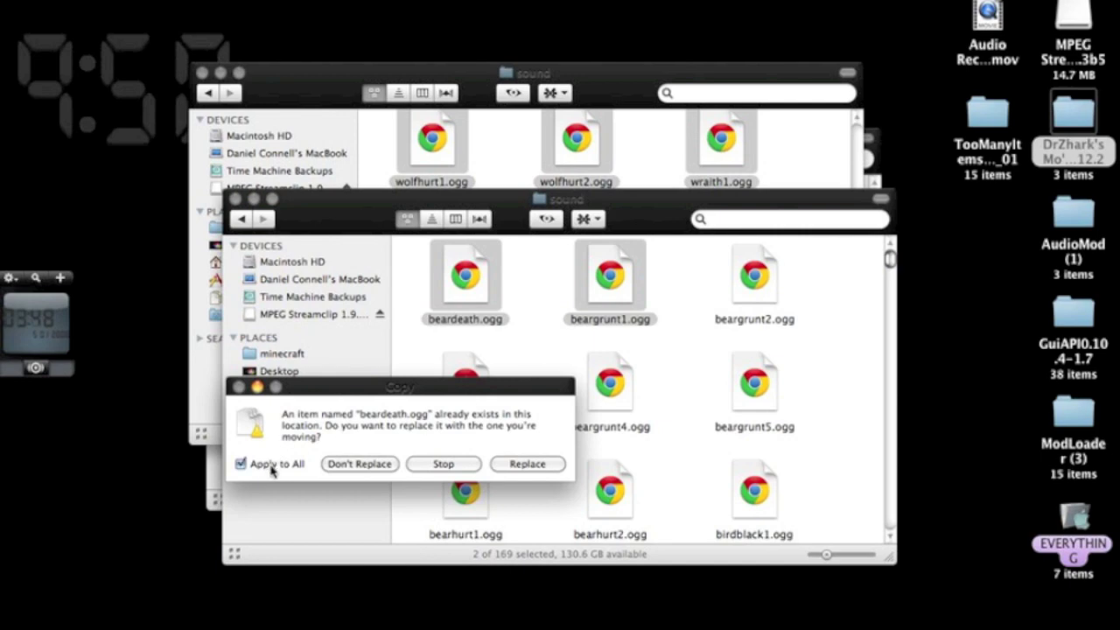
pyautogui.click(523, 465)
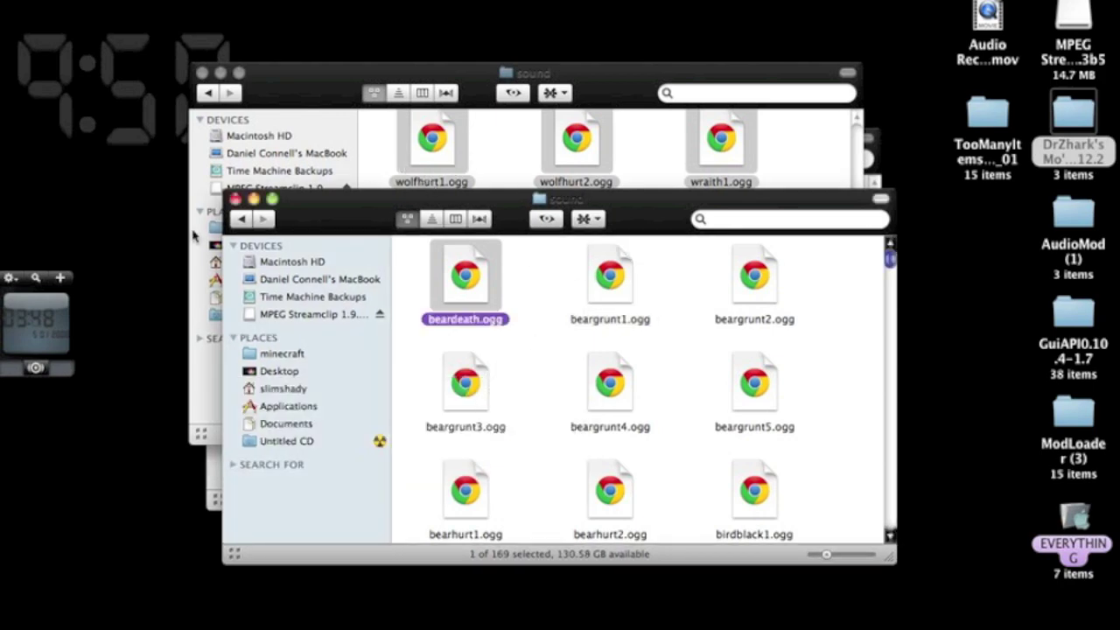
# Step: Close all three Finder windows, then launch Minecraft from the Dock and log in
pyautogui.click(234, 199)
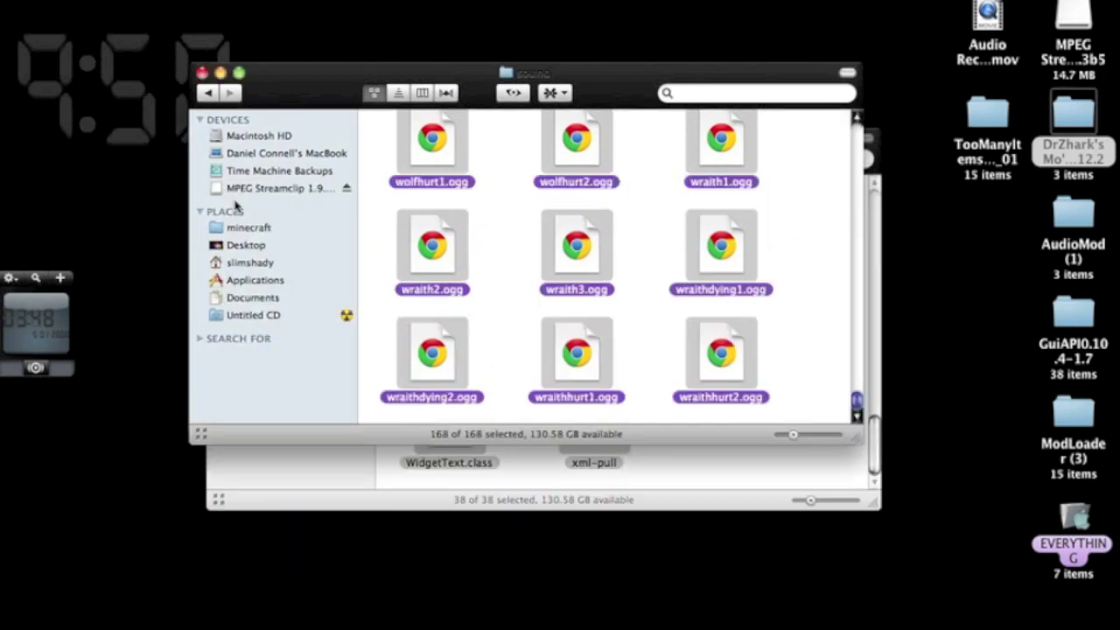
pyautogui.click(201, 73)
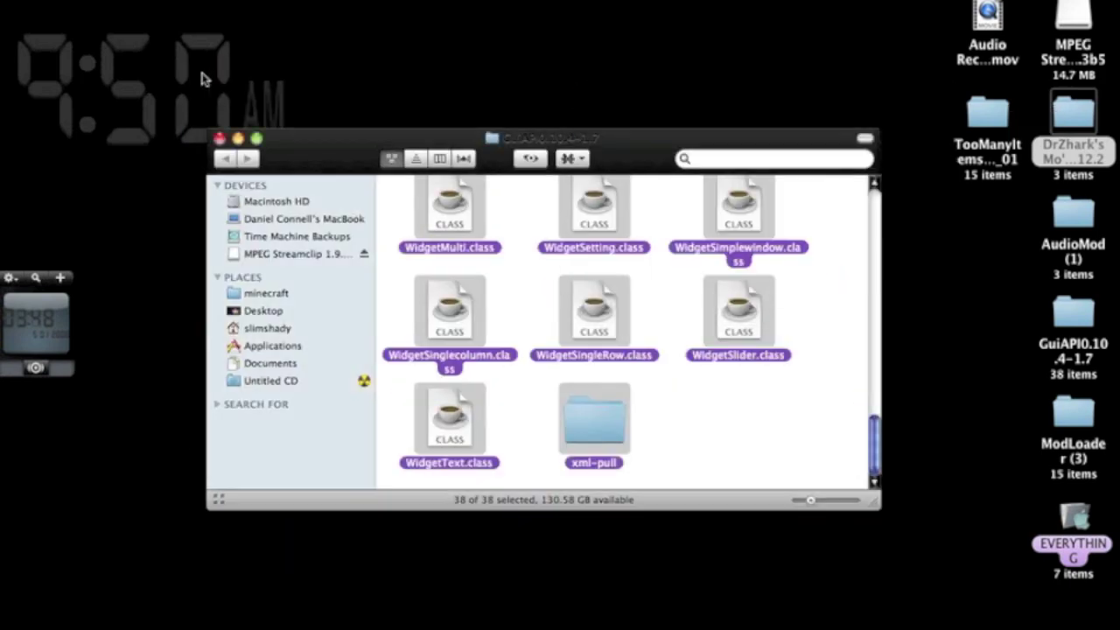
pyautogui.click(220, 140)
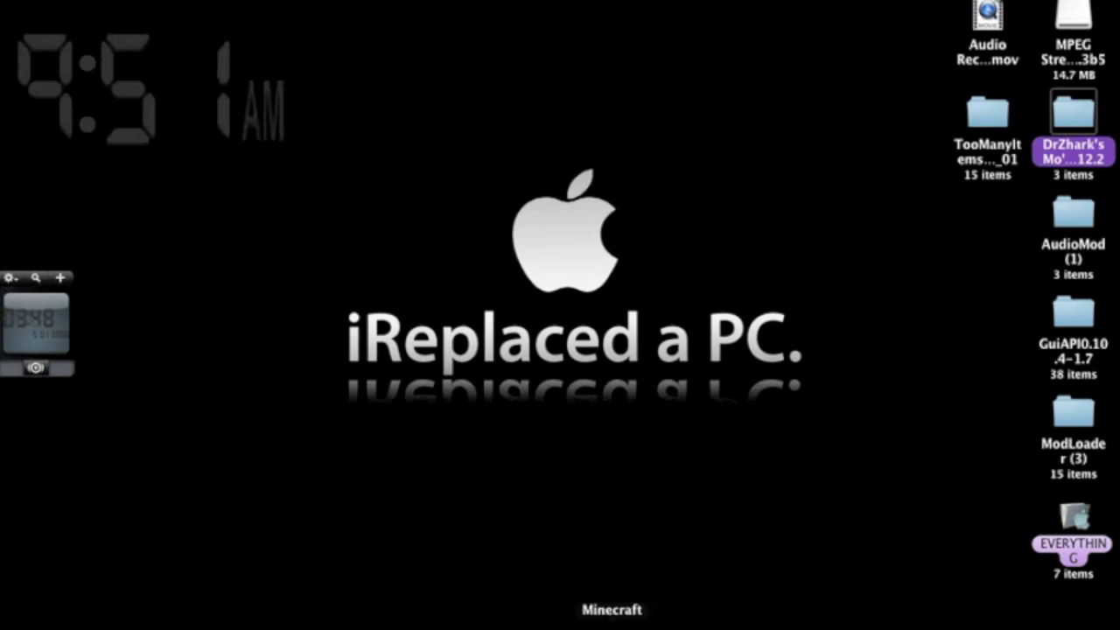
pyautogui.click(611, 623)
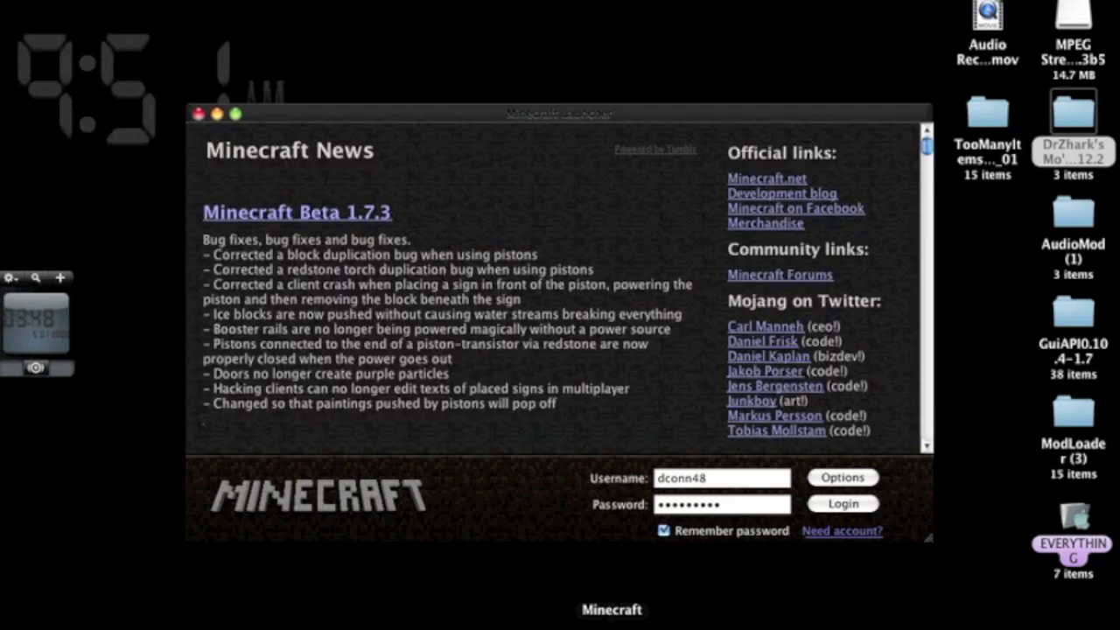
pyautogui.click(846, 505)
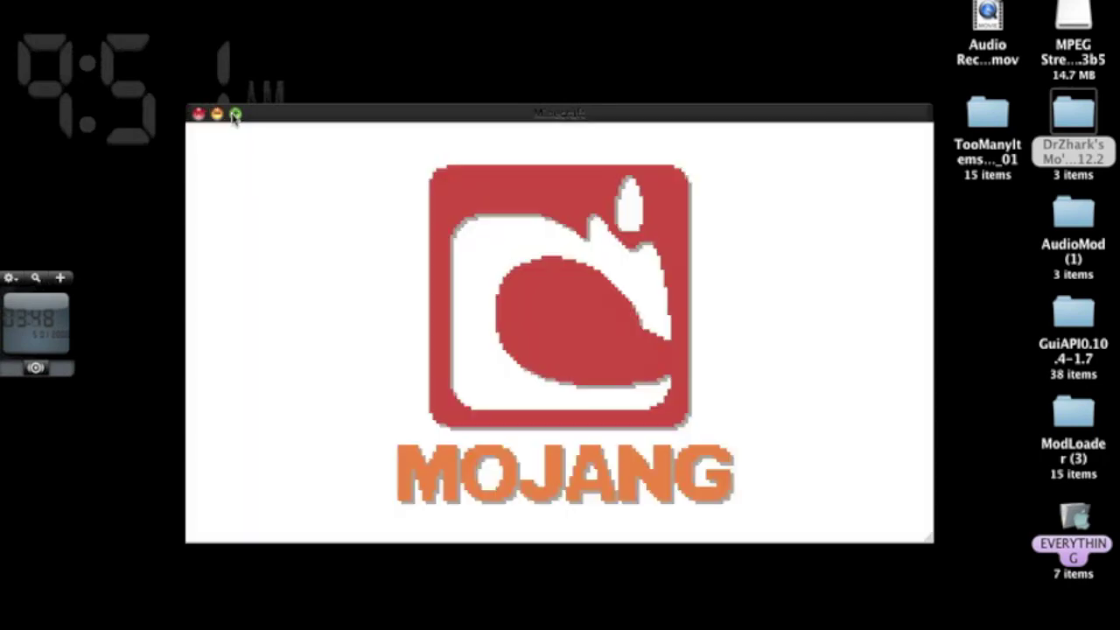
# Step: Maximize the Minecraft window and load a singleplayer world
pyautogui.click(236, 115)
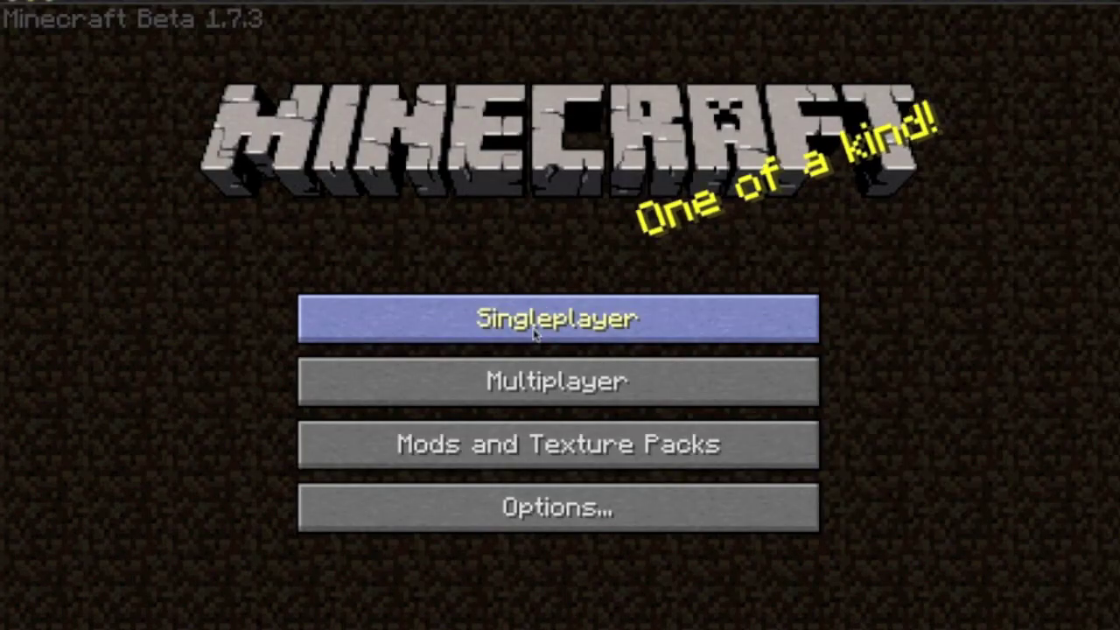
pyautogui.click(547, 313)
pyautogui.doubleClick(431, 242)
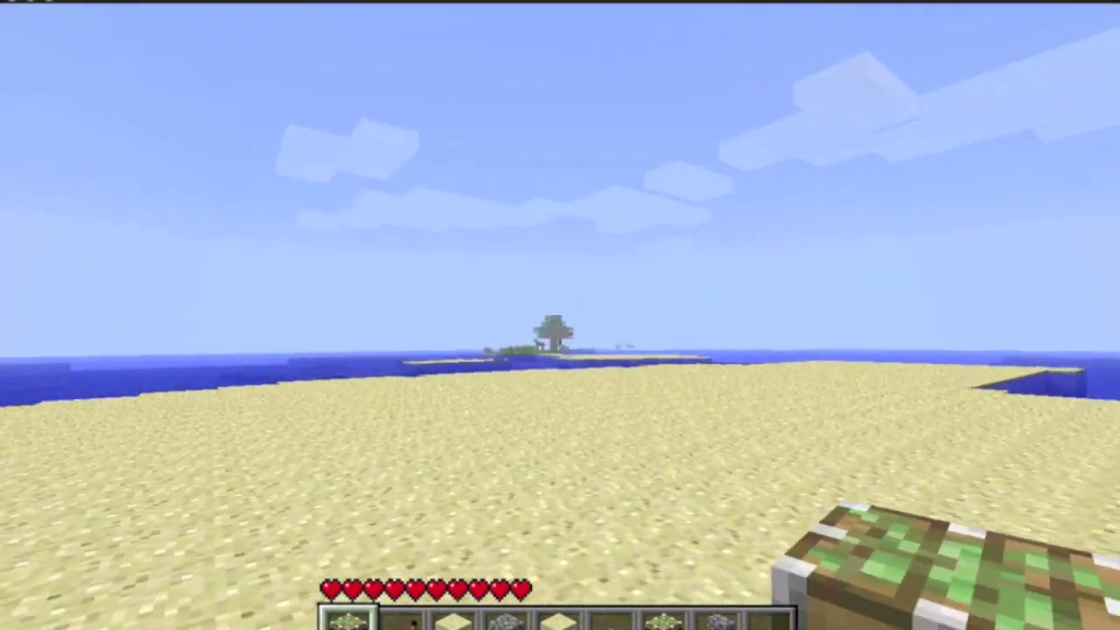
# Step: Walk off the shore and swim toward the sand islands
pyautogui.press('w')
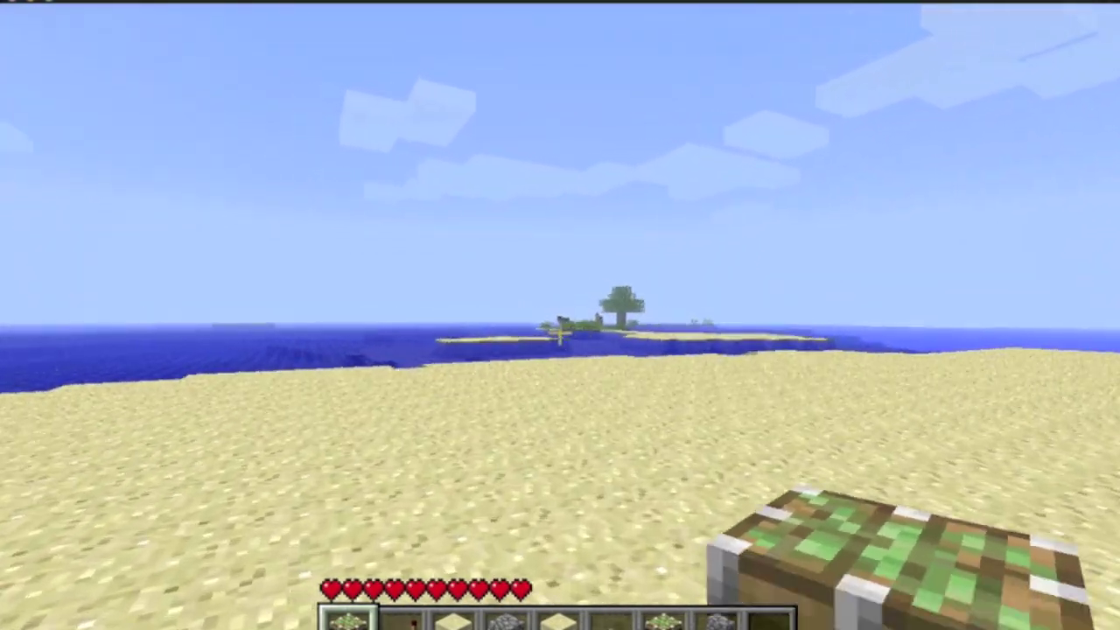
pyautogui.press('w')
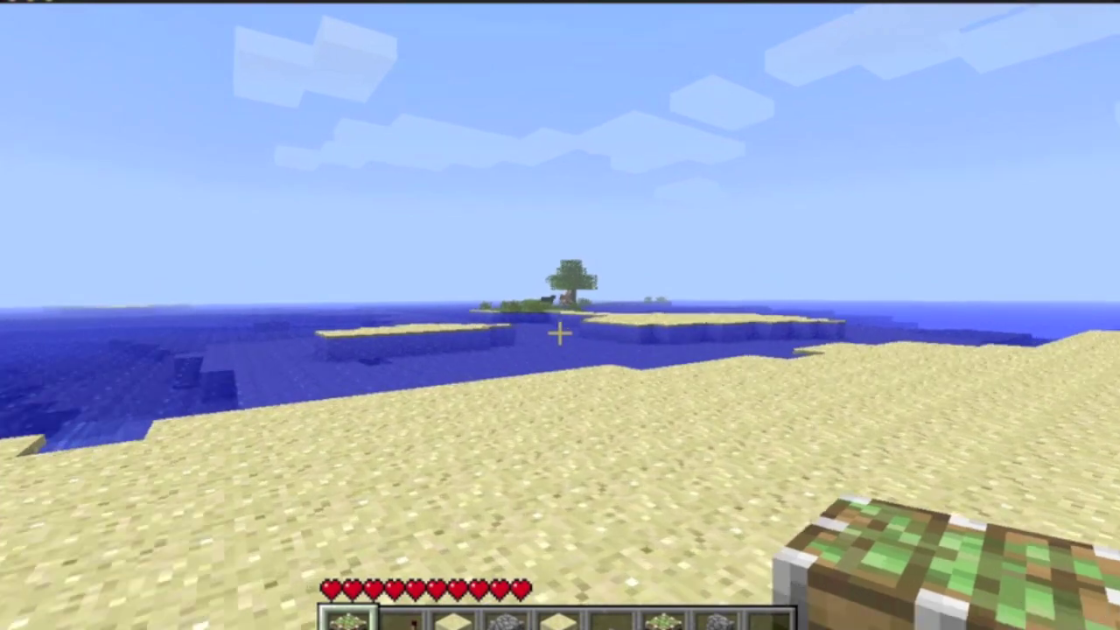
pyautogui.press('w')
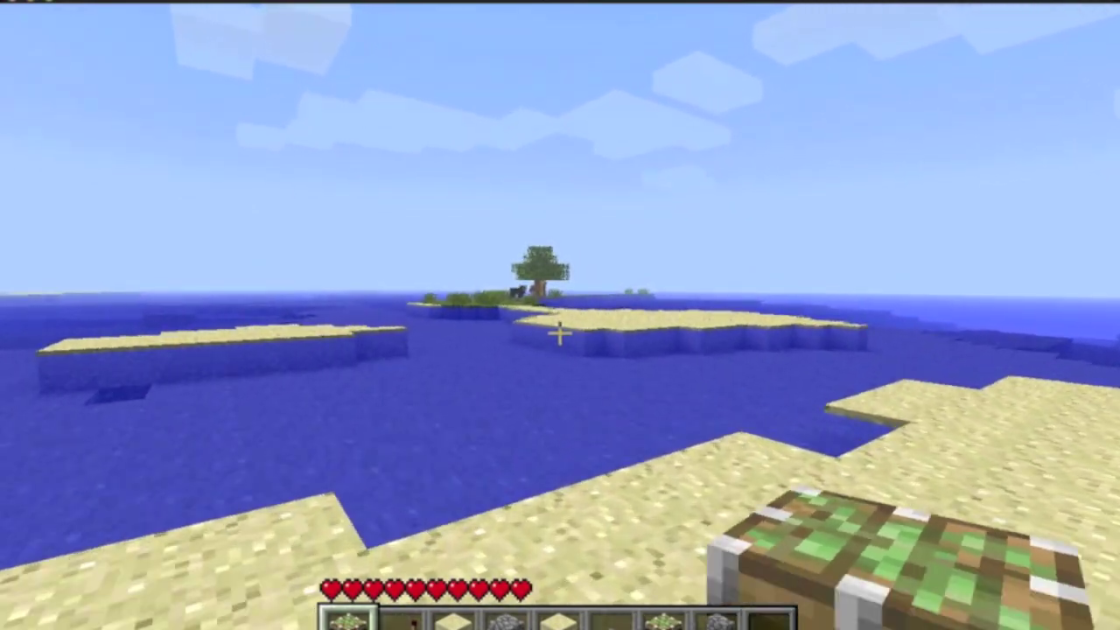
pyautogui.press('w')
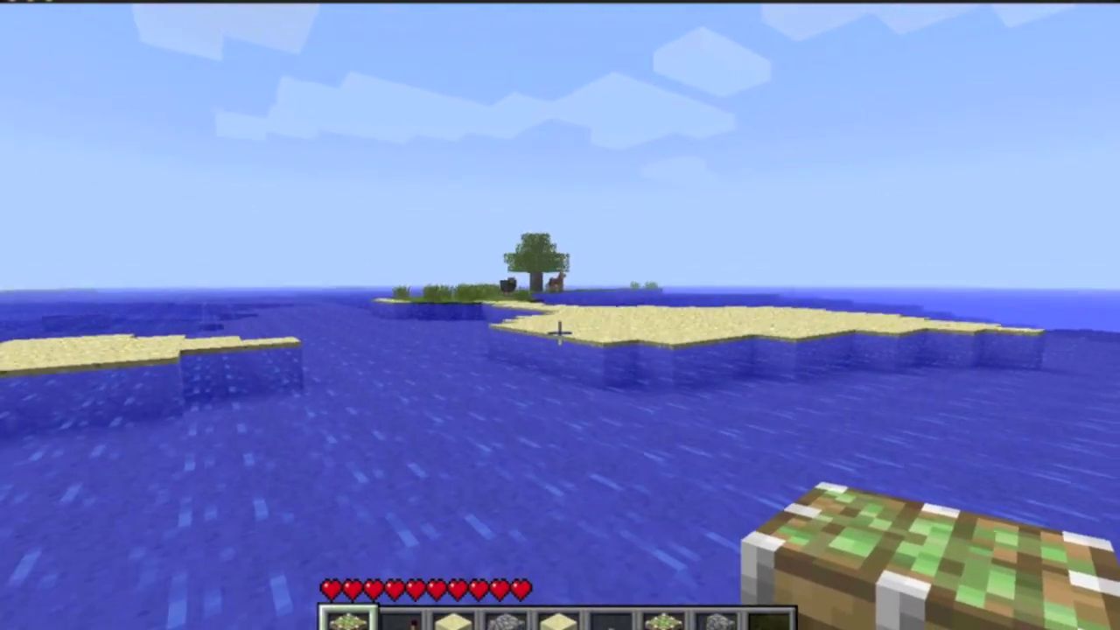
pyautogui.press('w')
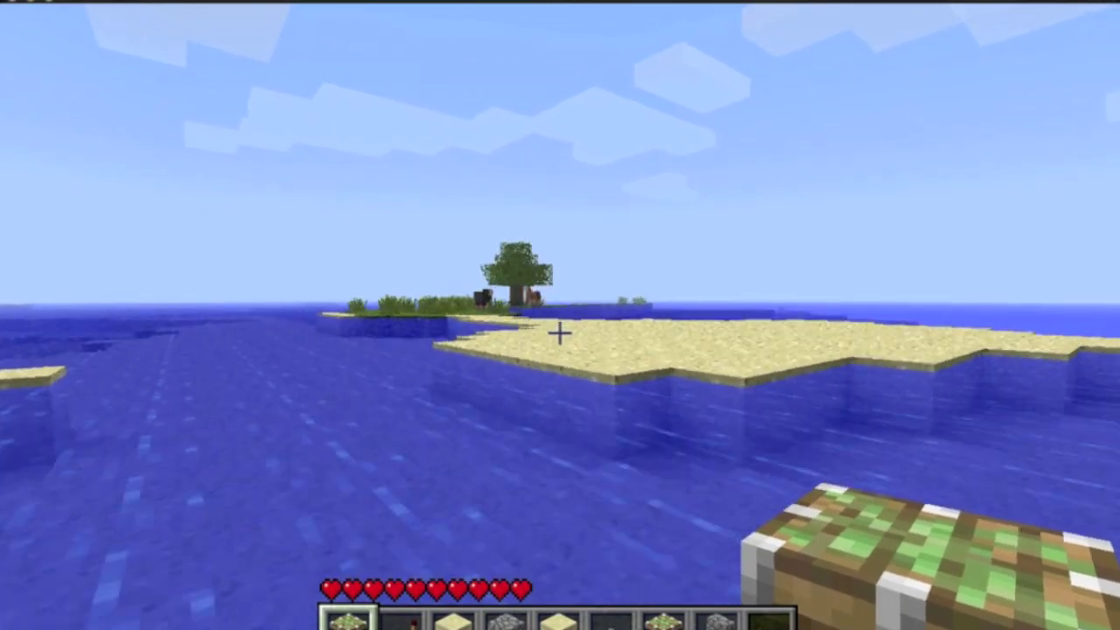
# Step: Page through the TooManyItems list to the Mo'Creatures items like the Cyan Kitty Bed
pyautogui.press('e')
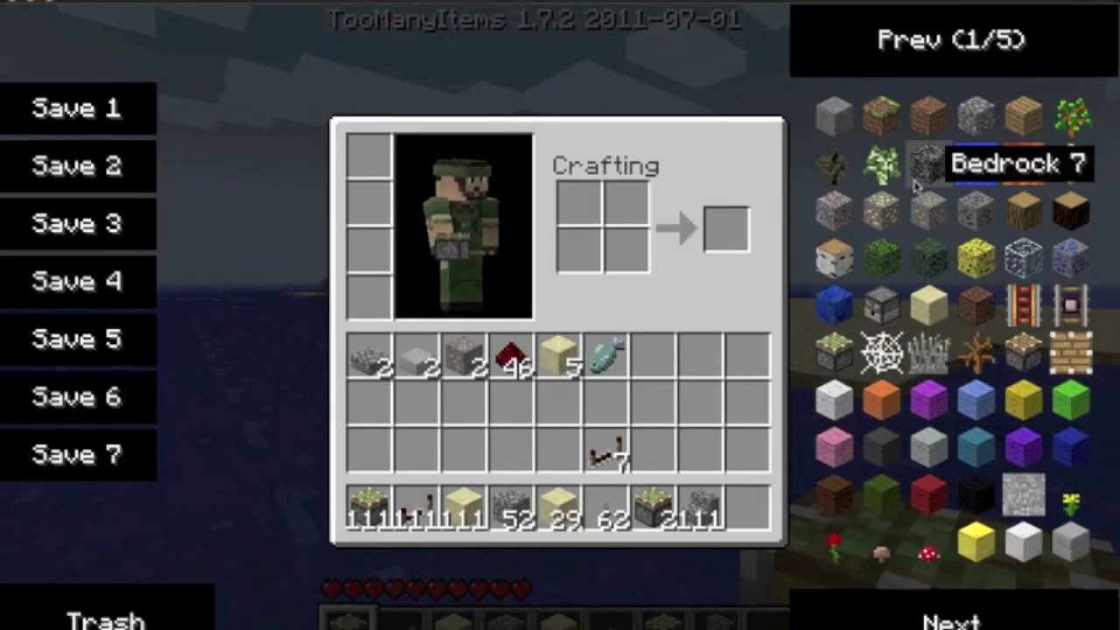
pyautogui.click(928, 610)
pyautogui.click(928, 611)
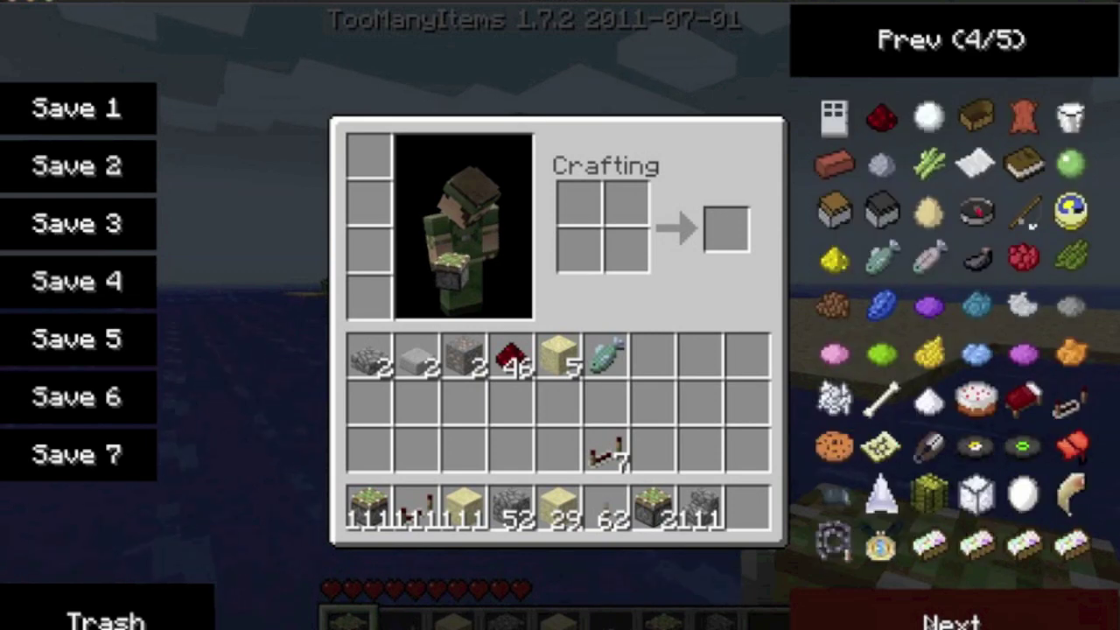
pyautogui.click(928, 611)
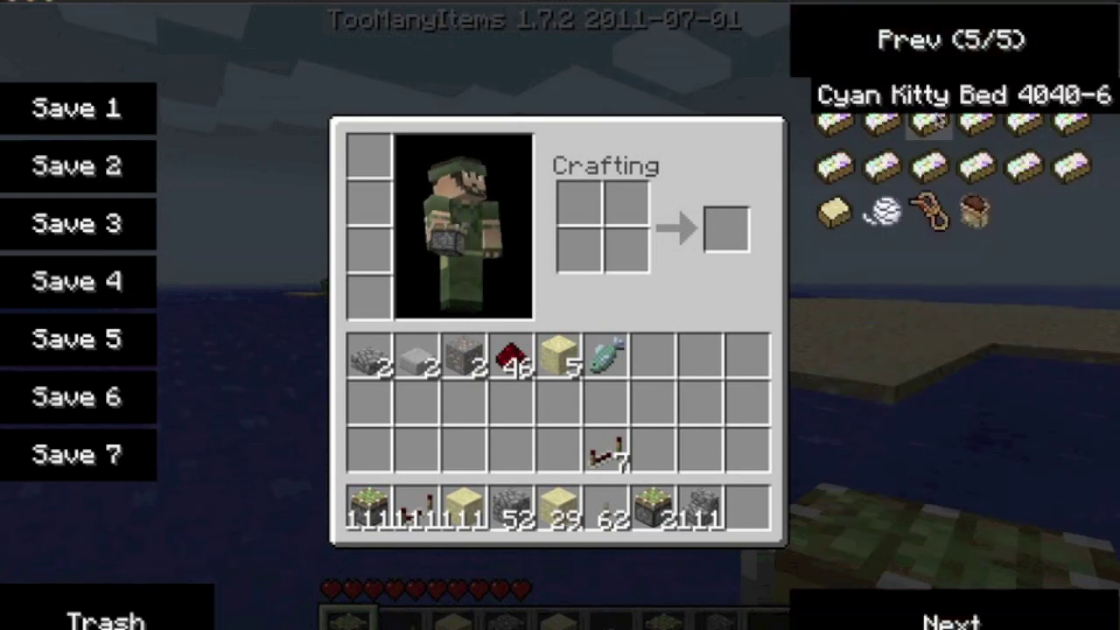
# Step: Leave the inventory and walk along the sand strip to the grassy island's tree, horse and sheep
pyautogui.press('e')
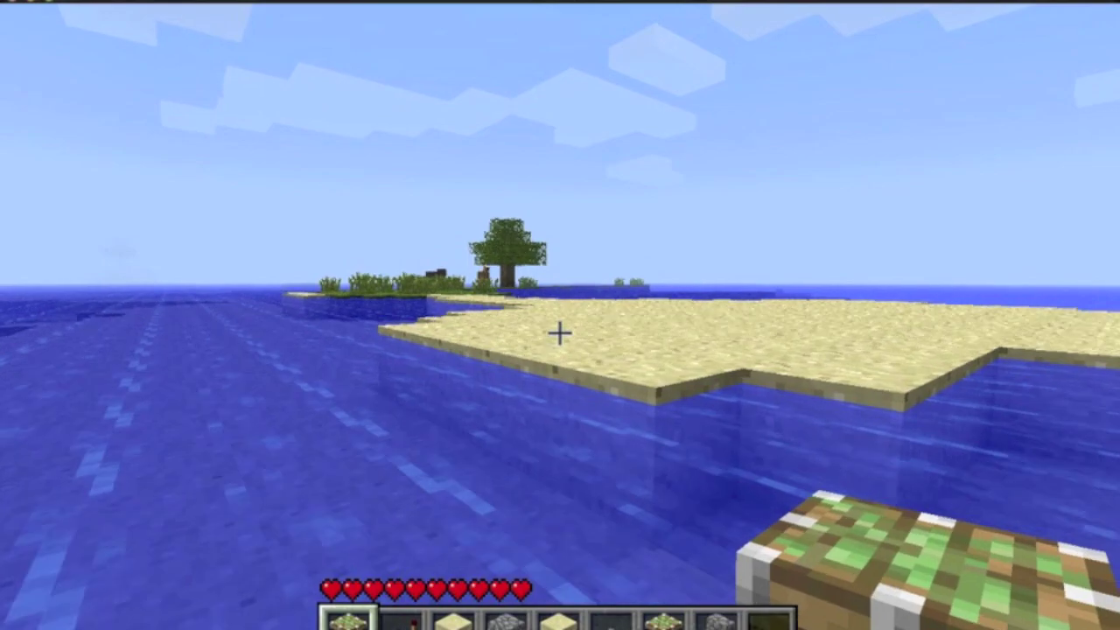
pyautogui.press('w')
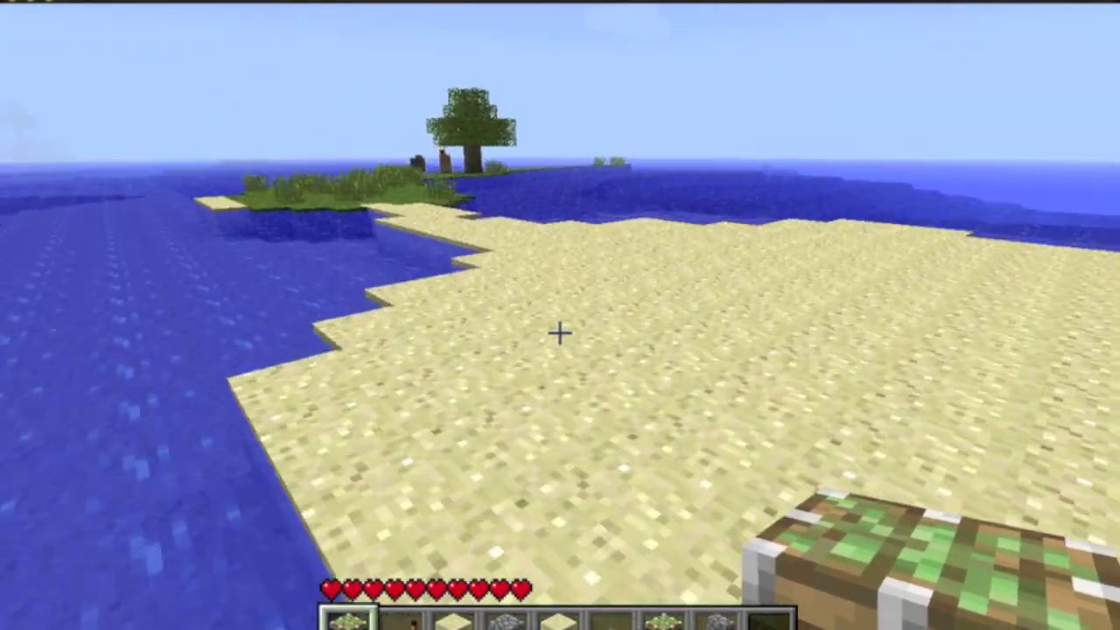
pyautogui.press('w')
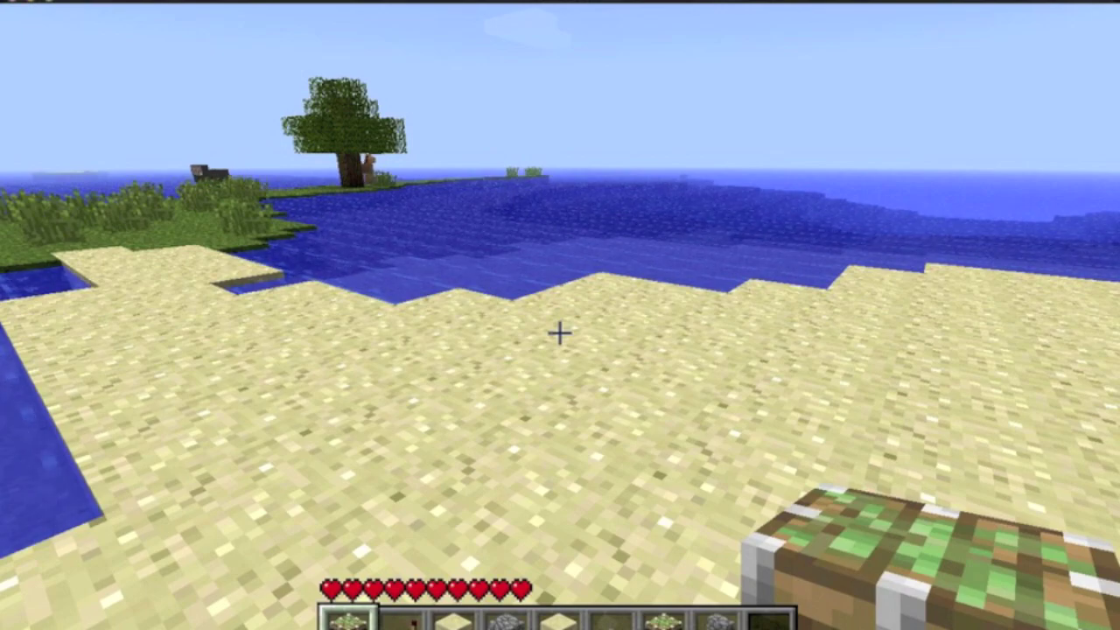
pyautogui.press('w')
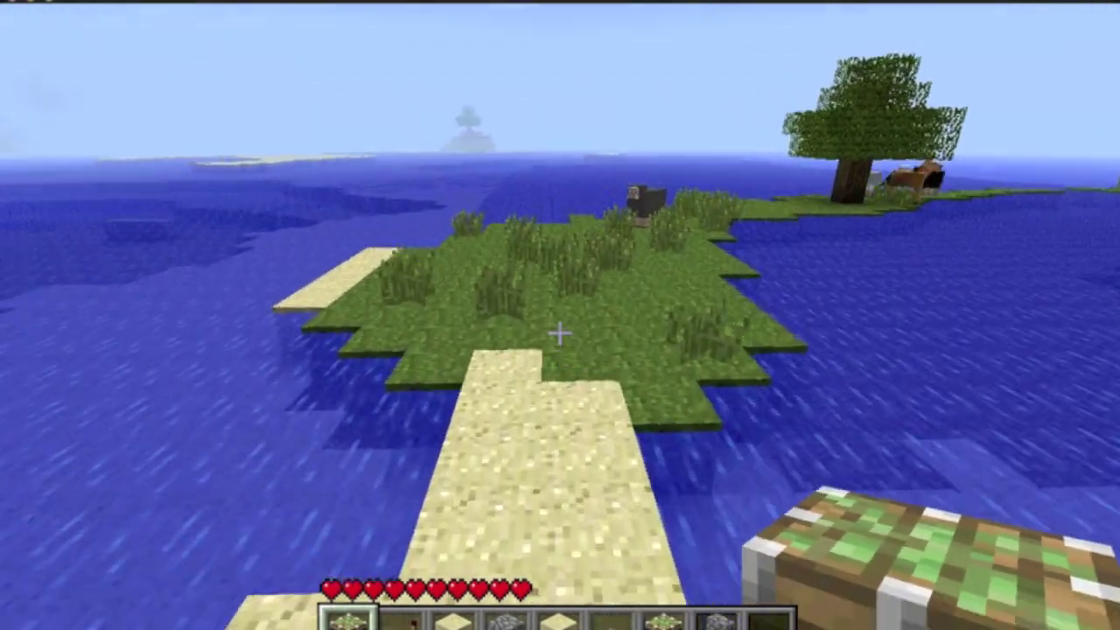
pyautogui.press('w')
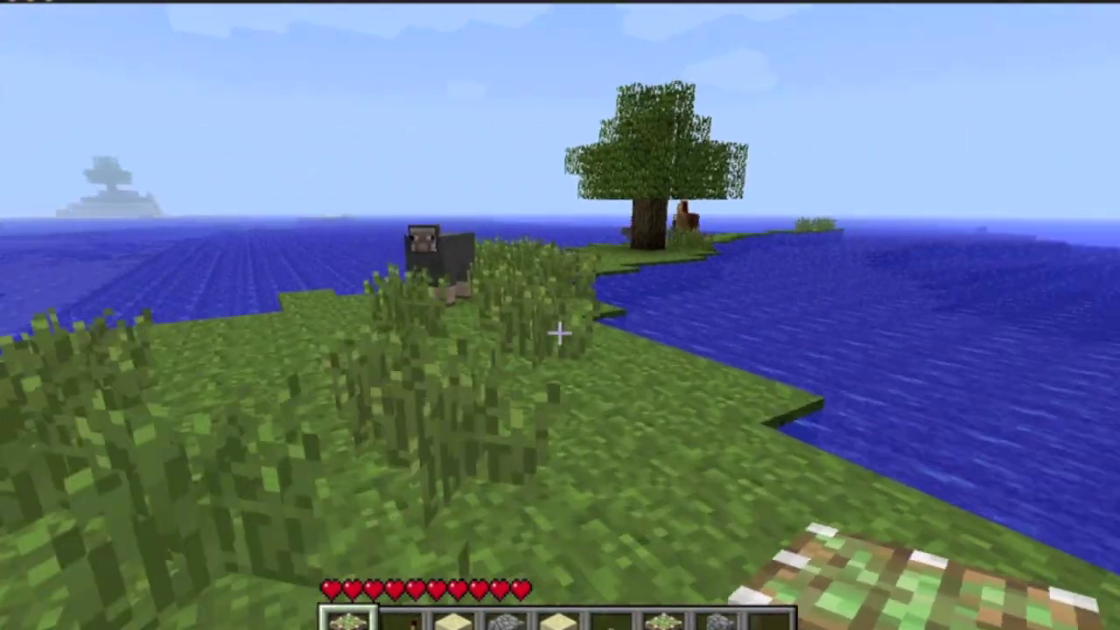
pyautogui.press('w')
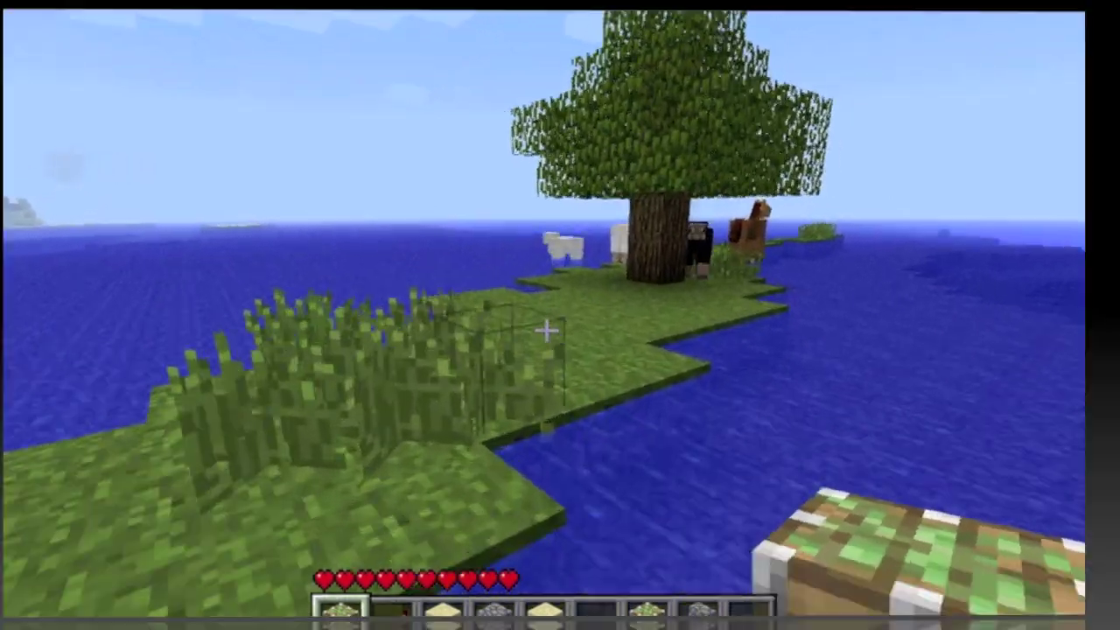